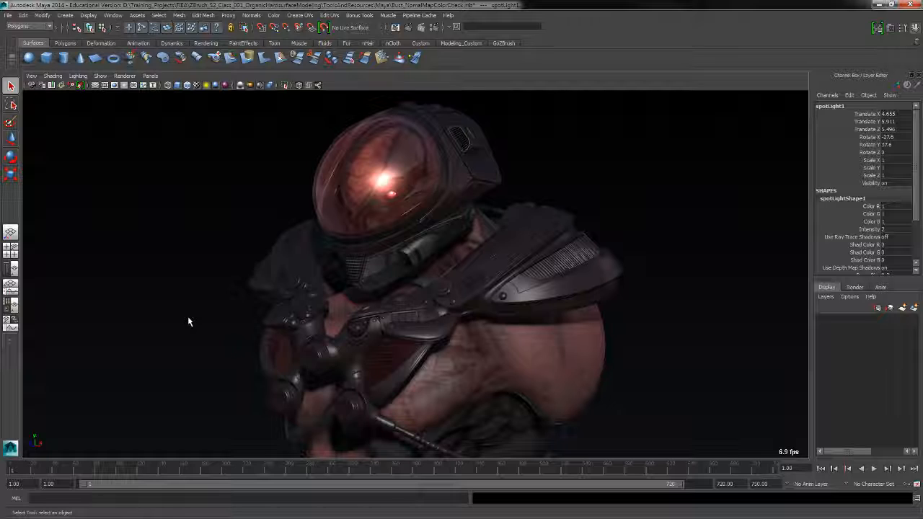
# Open the Viewport 2.0 hardware renderer settings and reload all textures in the scene
pyautogui.click(126, 76)
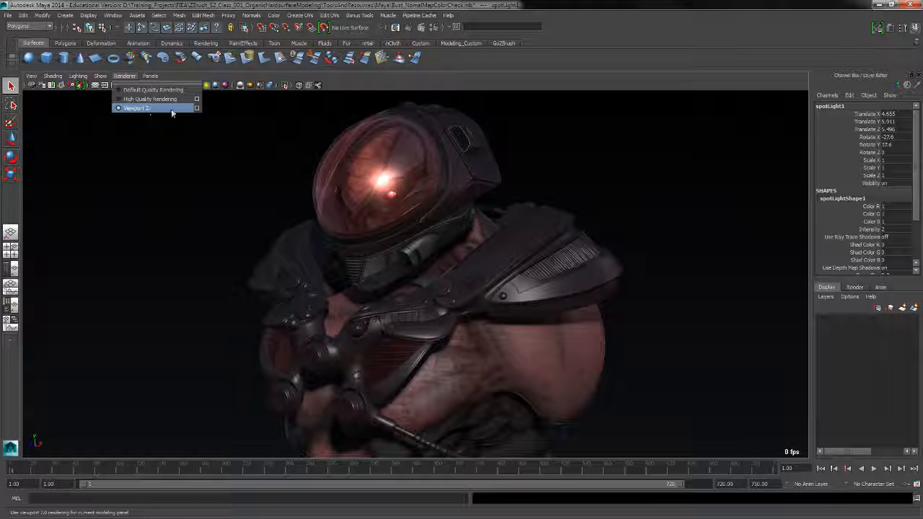
pyautogui.click(197, 108)
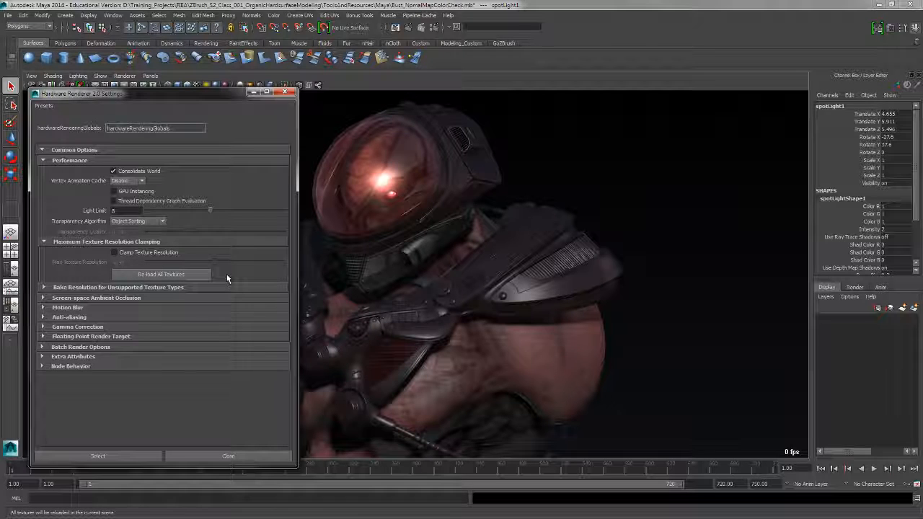
pyautogui.click(205, 274)
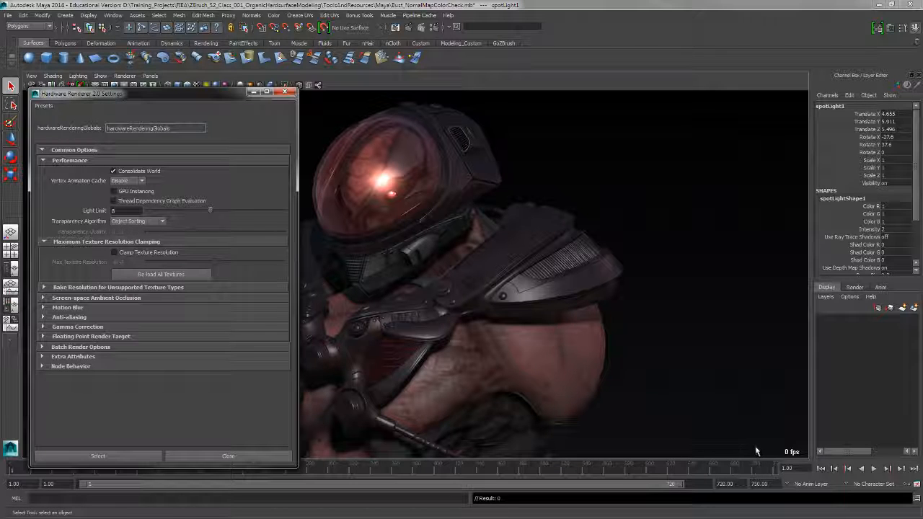
# Open the Script Editor, review its history display options and clear the command history
pyautogui.click(918, 499)
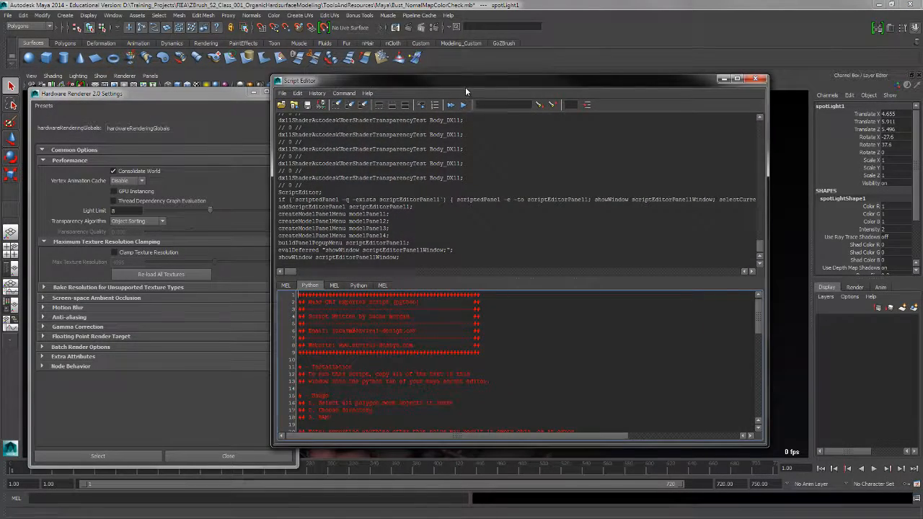
pyautogui.moveTo(466, 87); pyautogui.dragTo(488, 89)
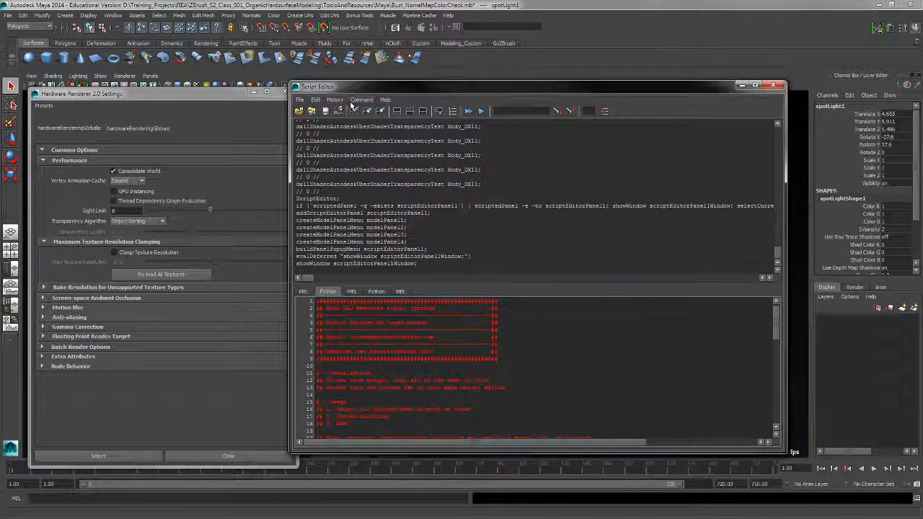
pyautogui.click(362, 101)
pyautogui.moveTo(334, 99)
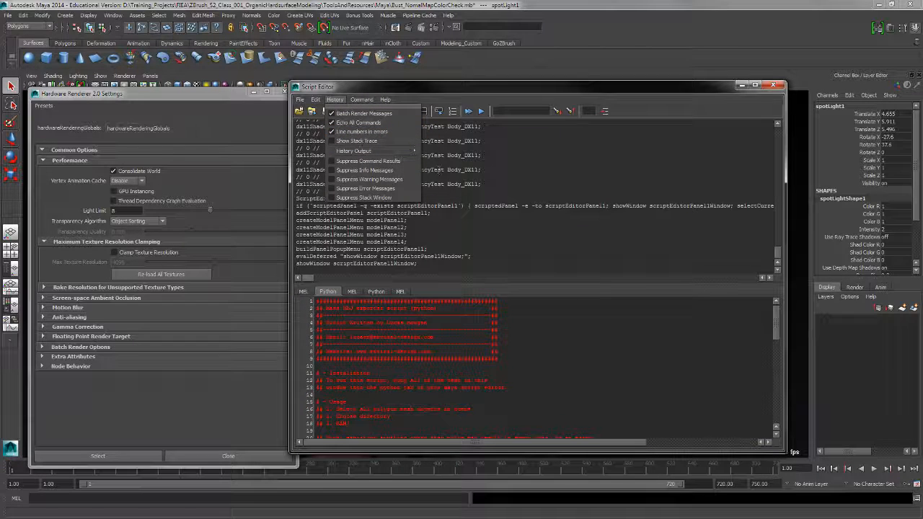
pyautogui.moveTo(778, 250); pyautogui.dragTo(779, 255)
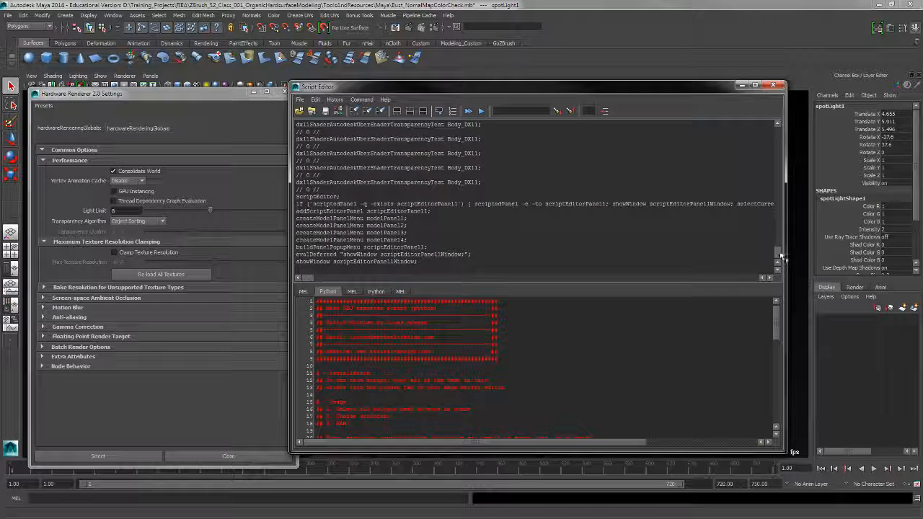
pyautogui.click(353, 110)
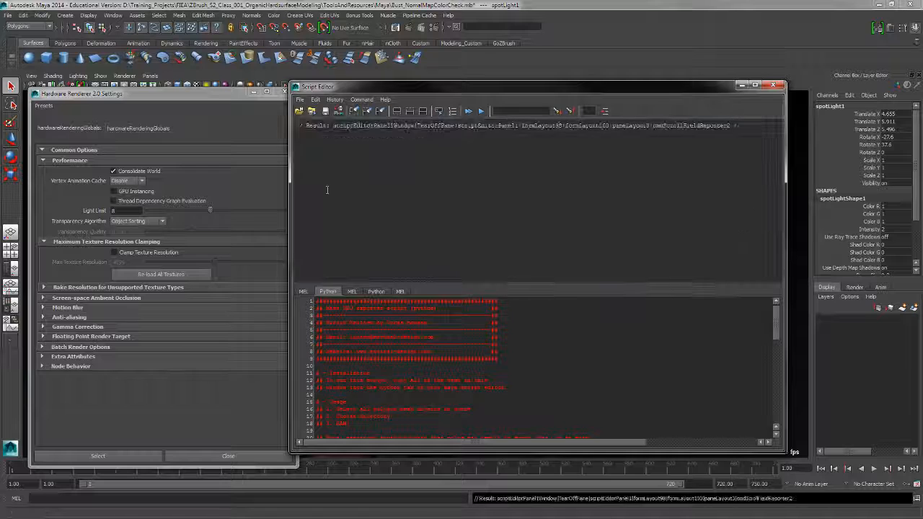
# Reload all textures to log the command, and save the logged AEReloadAllTextures; line as a MEL button on the Custom shelf
pyautogui.click(177, 274)
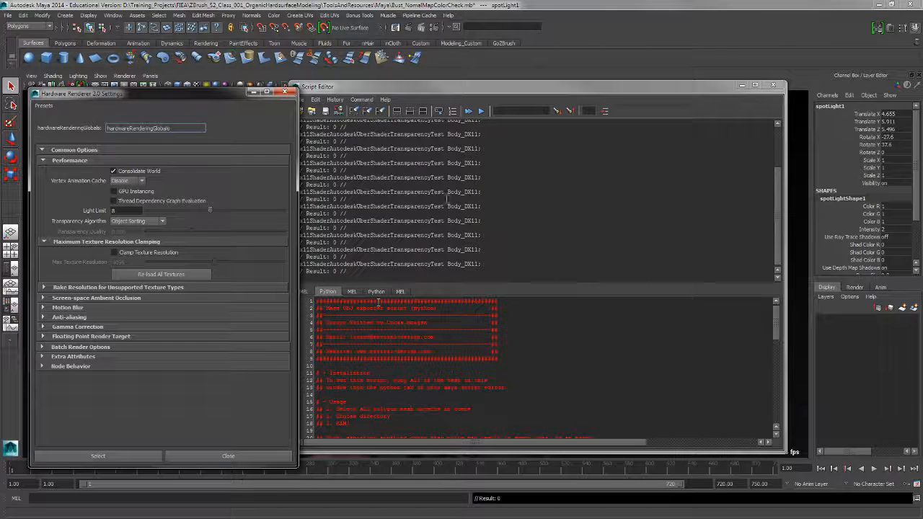
pyautogui.moveTo(776, 247); pyautogui.dragTo(778, 165)
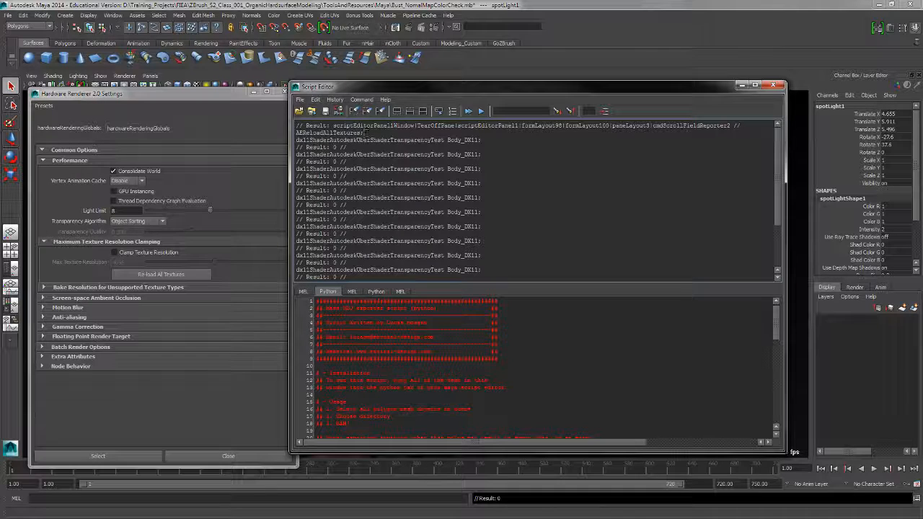
pyautogui.moveTo(363, 134); pyautogui.dragTo(292, 143)
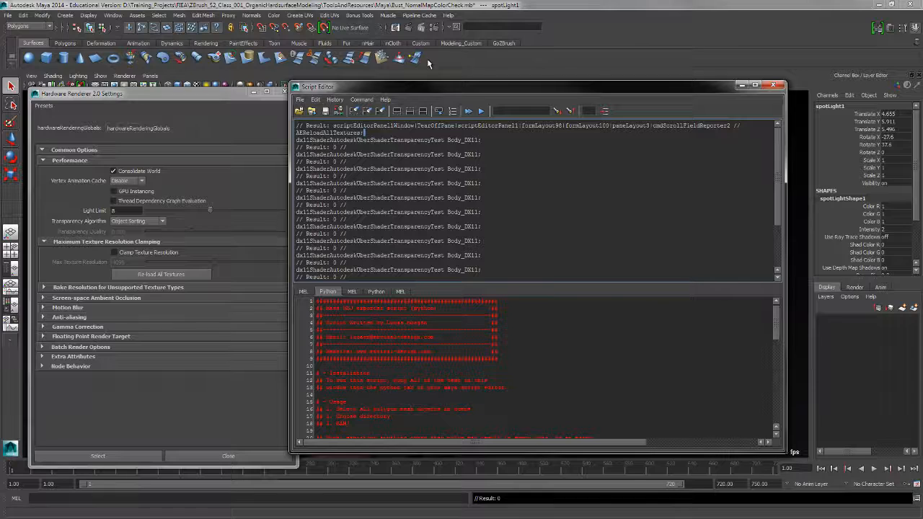
pyautogui.click(422, 44)
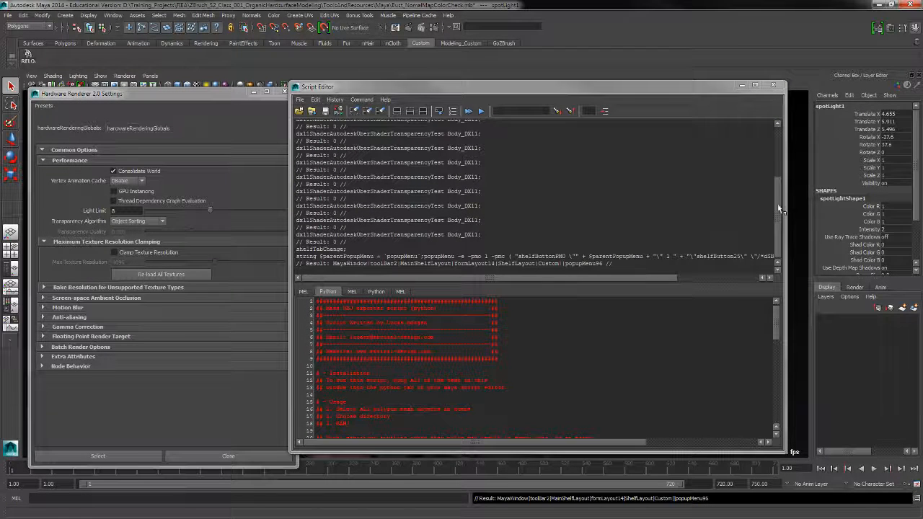
pyautogui.moveTo(778, 206); pyautogui.dragTo(771, 157)
pyautogui.moveTo(366, 132); pyautogui.dragTo(105, 65)
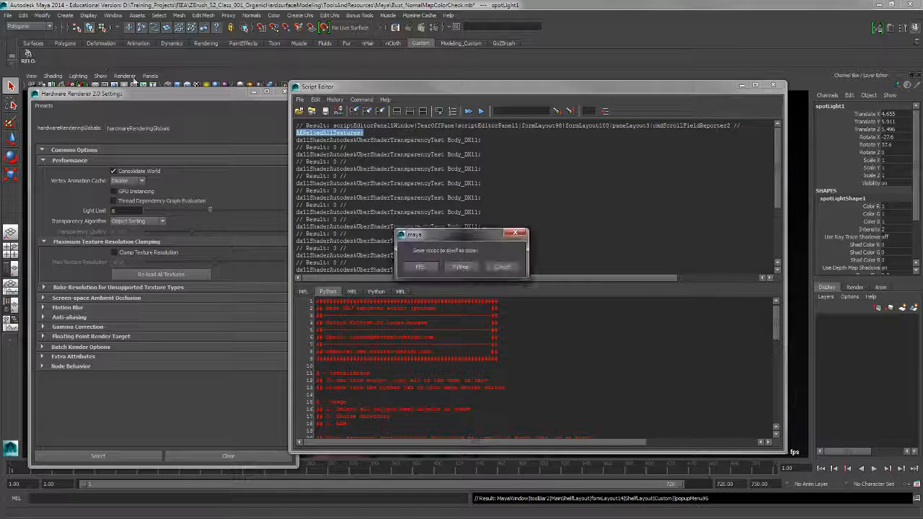
pyautogui.click(429, 269)
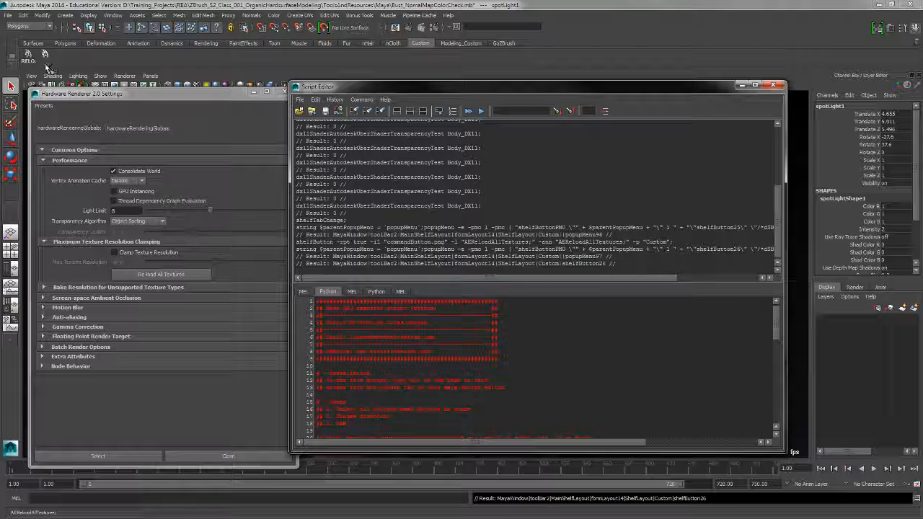
# In the Shelf Editor, set the icon label of the second AEReloadAllTextures; button on the Custom shelf to RELOADTEX and save all shelves
pyautogui.click(12, 56)
pyautogui.click(16, 66)
pyautogui.click(12, 55)
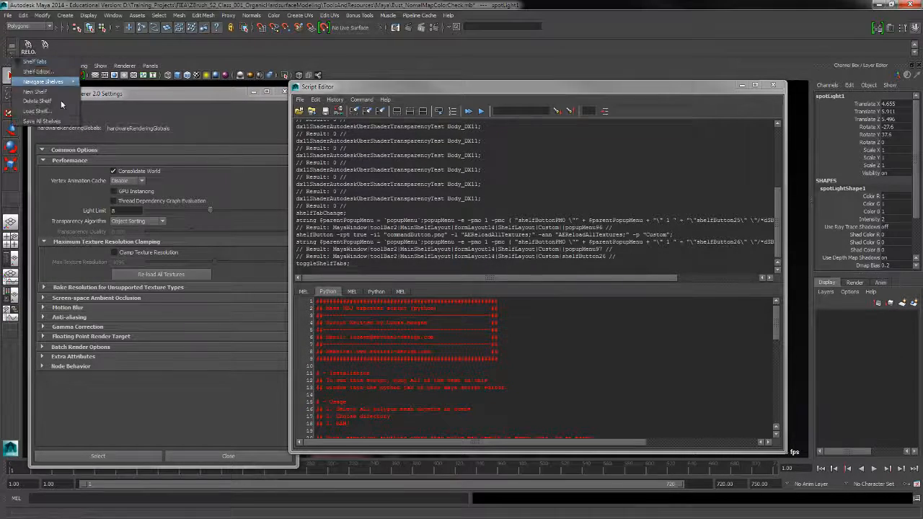
pyautogui.click(33, 72)
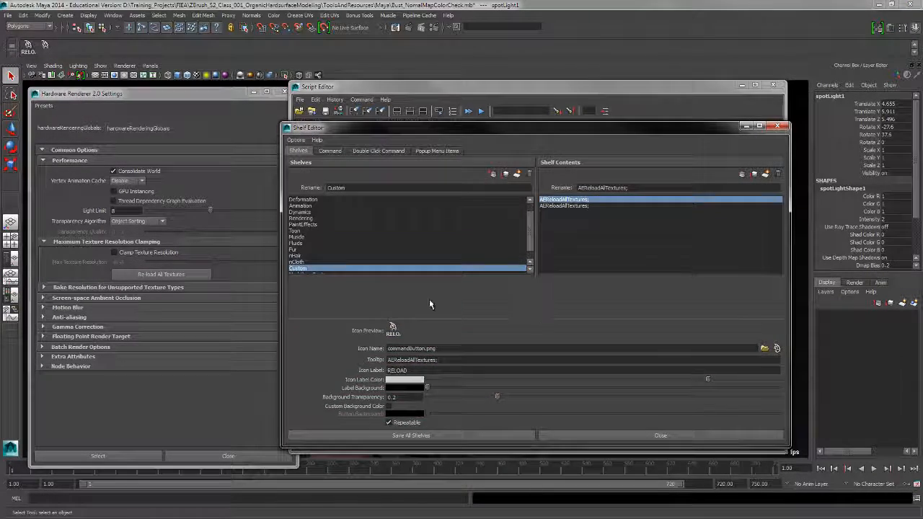
pyautogui.click(578, 207)
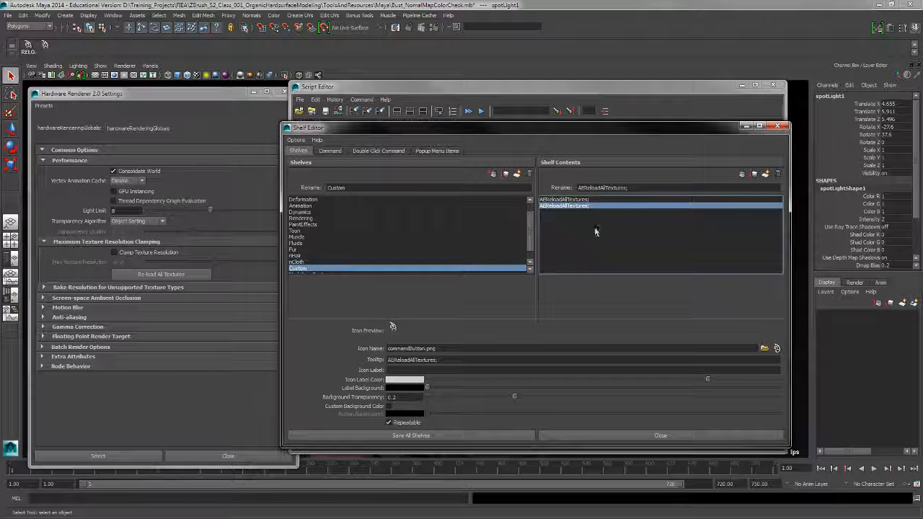
pyautogui.click(566, 200)
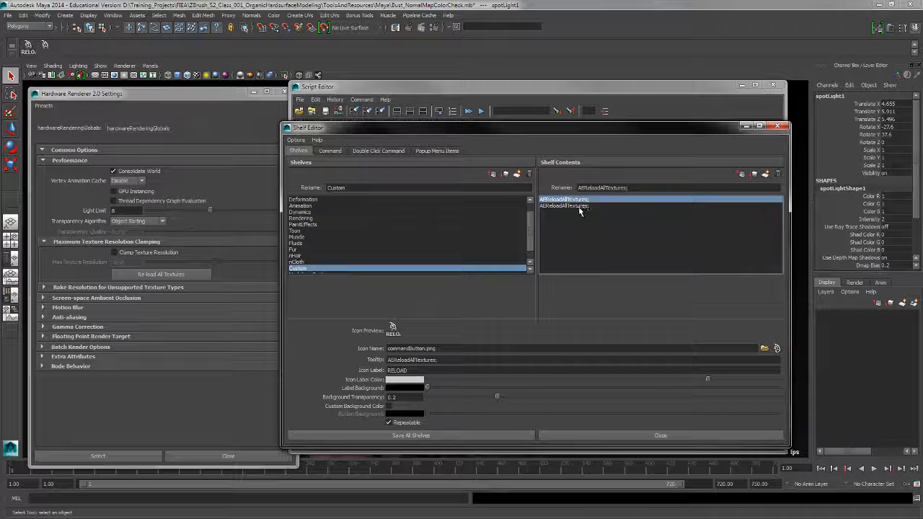
pyautogui.click(572, 206)
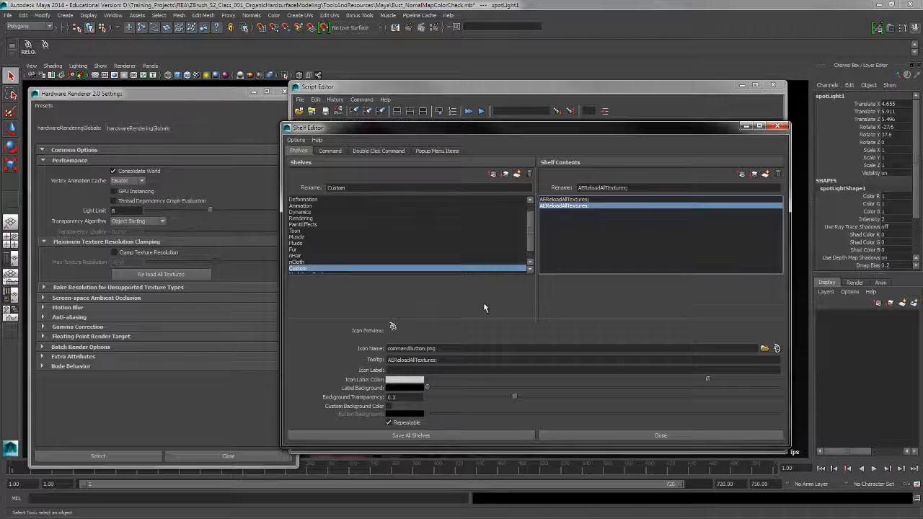
pyautogui.click(394, 369)
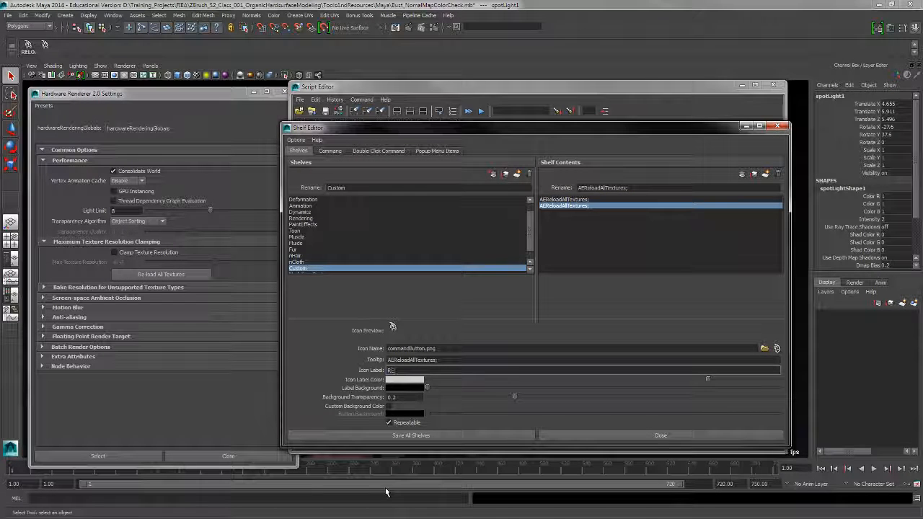
pyautogui.write('TEX')
pyautogui.press('Tab')
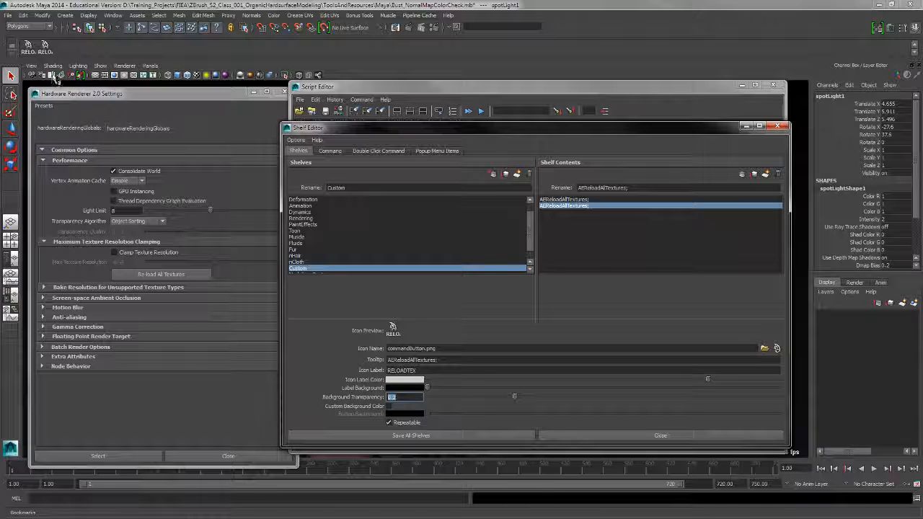
pyautogui.click(476, 435)
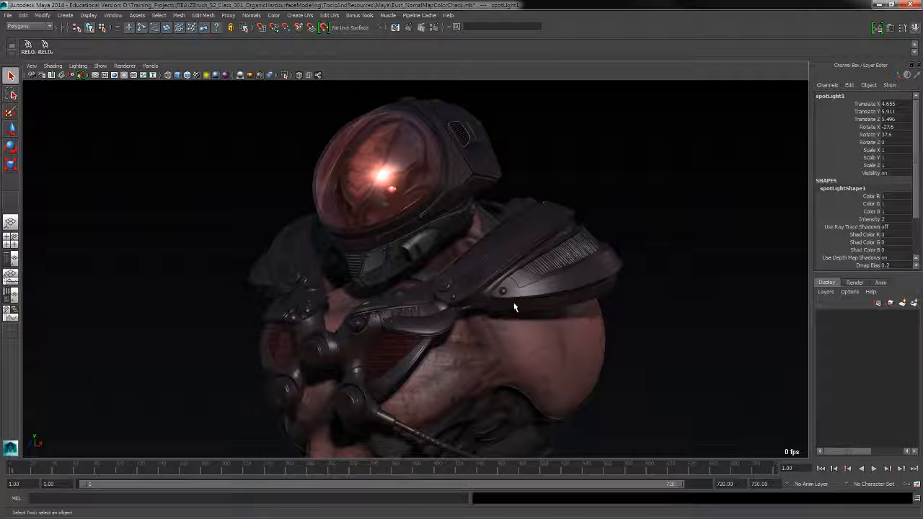
# Reload all textures with the new RELOADTEX shelf button
pyautogui.click(50, 55)
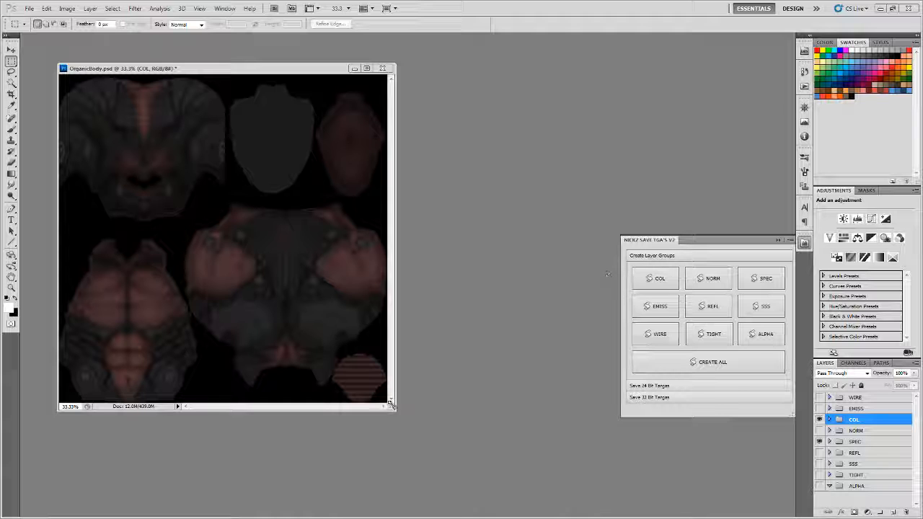
# In Photoshop, examine where the NickZ Save TGA's V2 extension is listed and its layer group and 24-bit and 32-bit Targa sections
pyautogui.moveTo(391, 405); pyautogui.dragTo(396, 411)
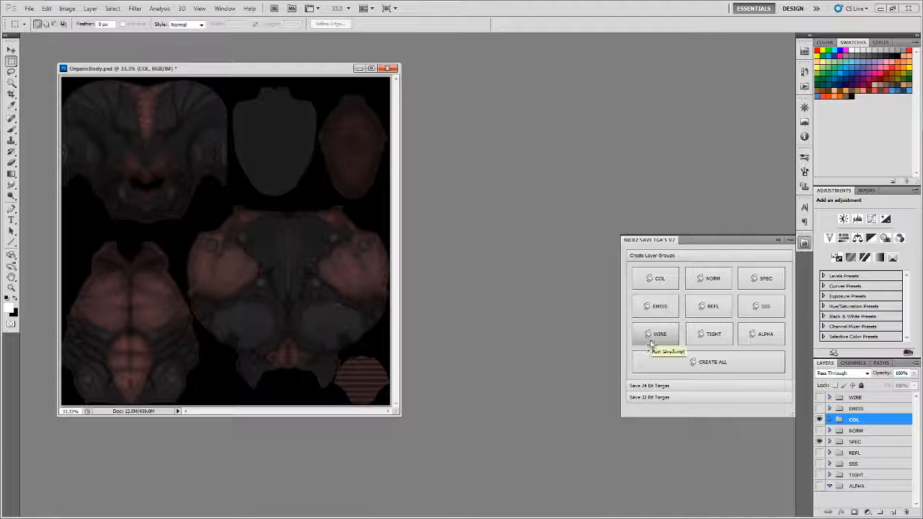
pyautogui.click(225, 8)
pyautogui.moveTo(259, 44)
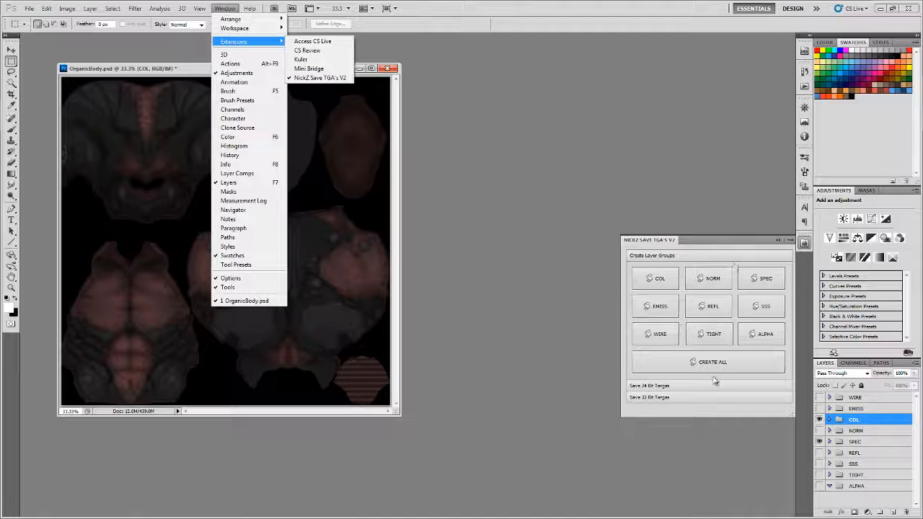
pyautogui.click(736, 244)
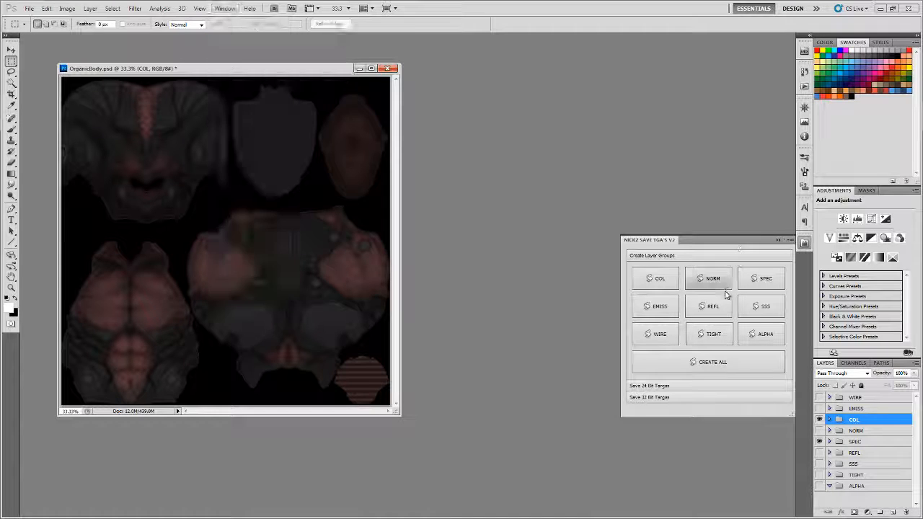
pyautogui.click(677, 387)
pyautogui.click(692, 398)
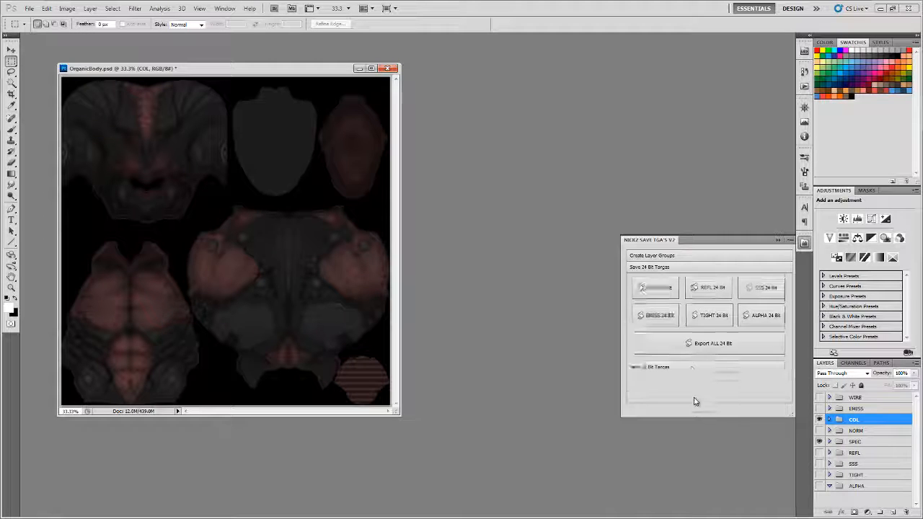
pyautogui.click(678, 257)
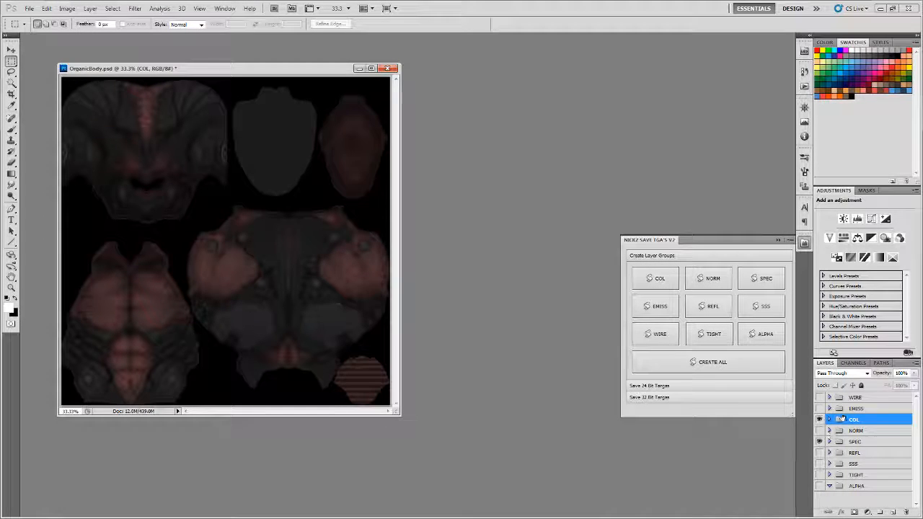
# Create a COL layer group in OrganicBody.psd with the NickZ extension and delete the extra group again
pyautogui.click(656, 282)
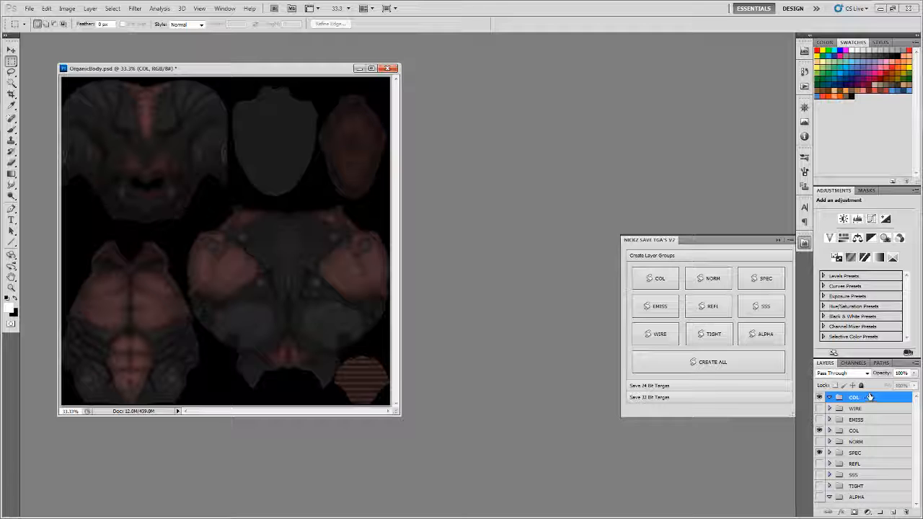
pyautogui.moveTo(905, 463); pyautogui.dragTo(905, 512)
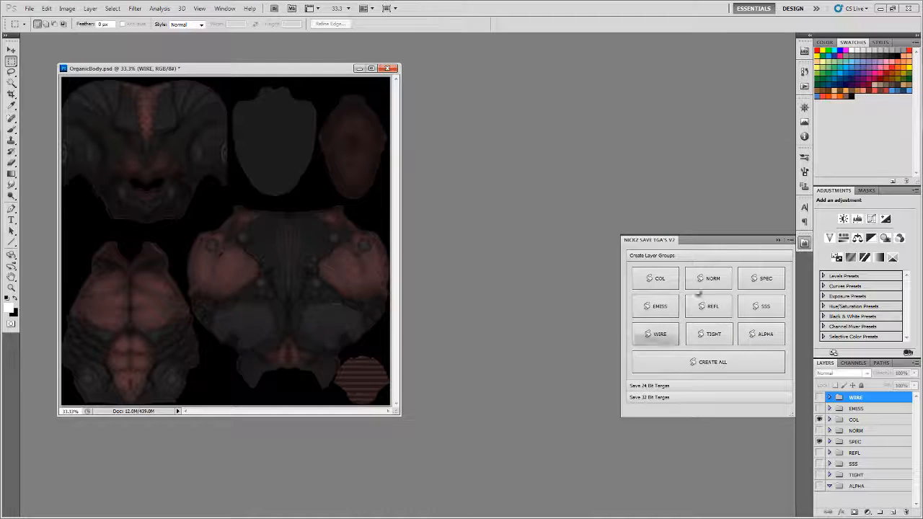
# Create a new blank document 1024 pixels wide and 1024 pixels high, and move its window clear of the OrganicBody.psd title bar
pyautogui.click(33, 10)
pyautogui.click(35, 19)
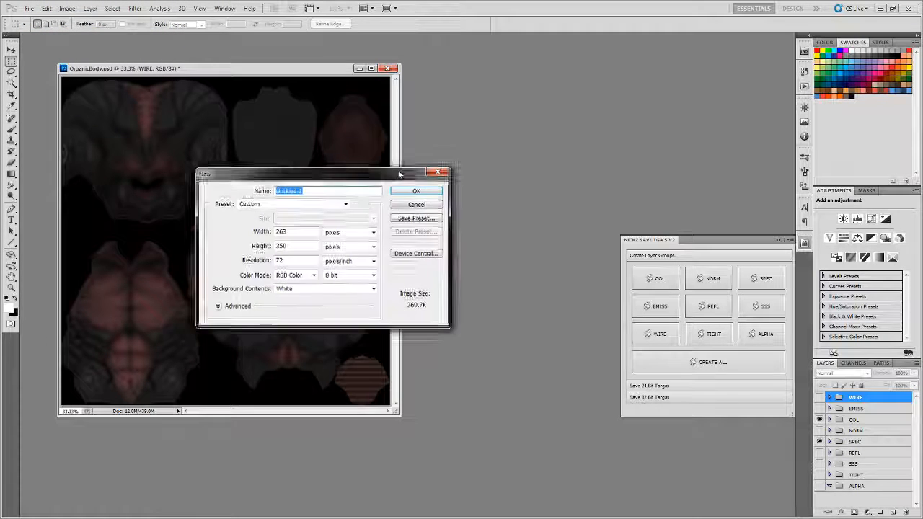
pyautogui.moveTo(399, 174); pyautogui.dragTo(407, 211)
pyautogui.moveTo(303, 270); pyautogui.dragTo(263, 266)
pyautogui.write('1')
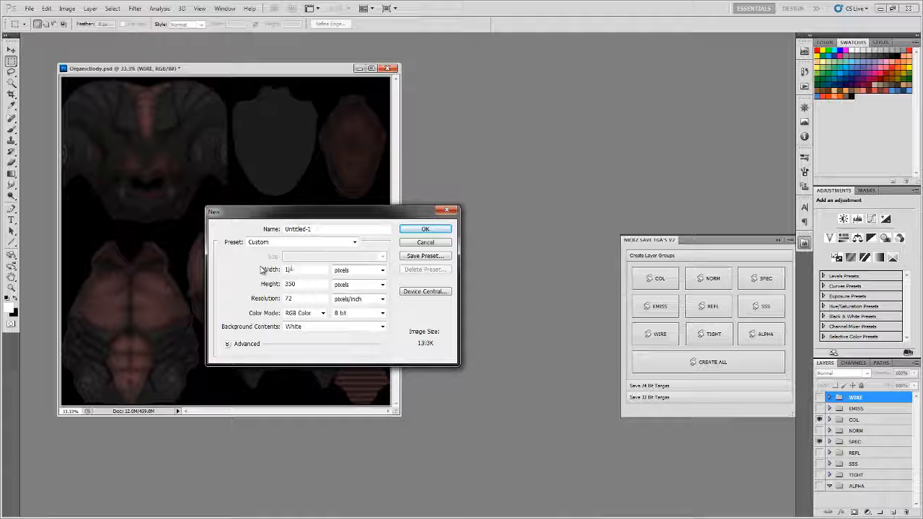
pyautogui.write('024')
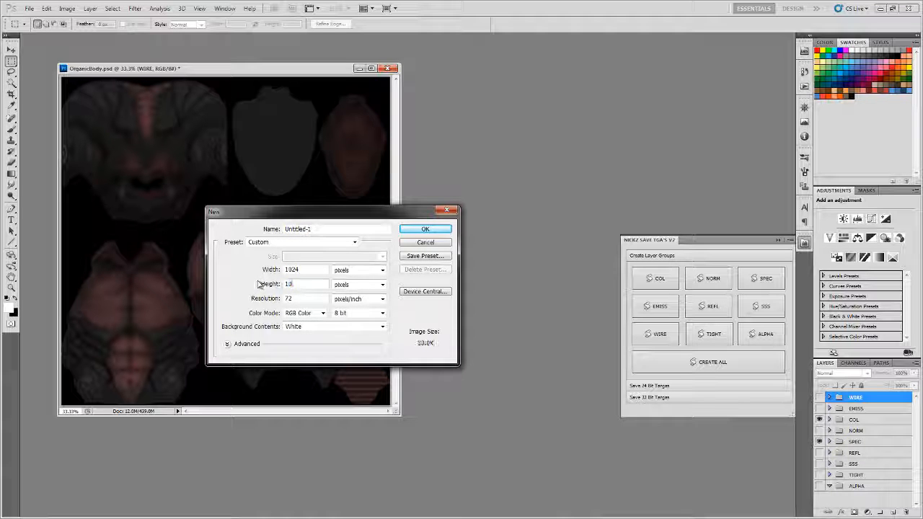
pyautogui.write('1024')
pyautogui.click(405, 229)
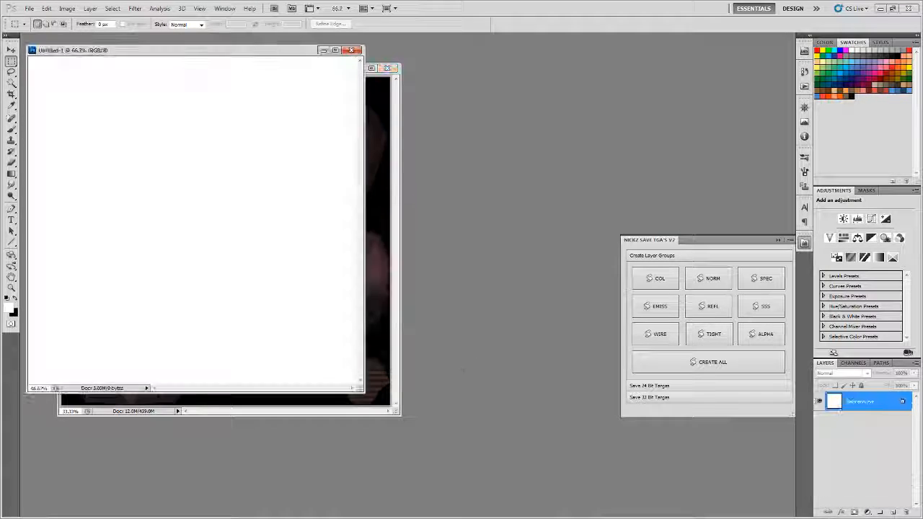
pyautogui.moveTo(279, 54); pyautogui.dragTo(447, 125)
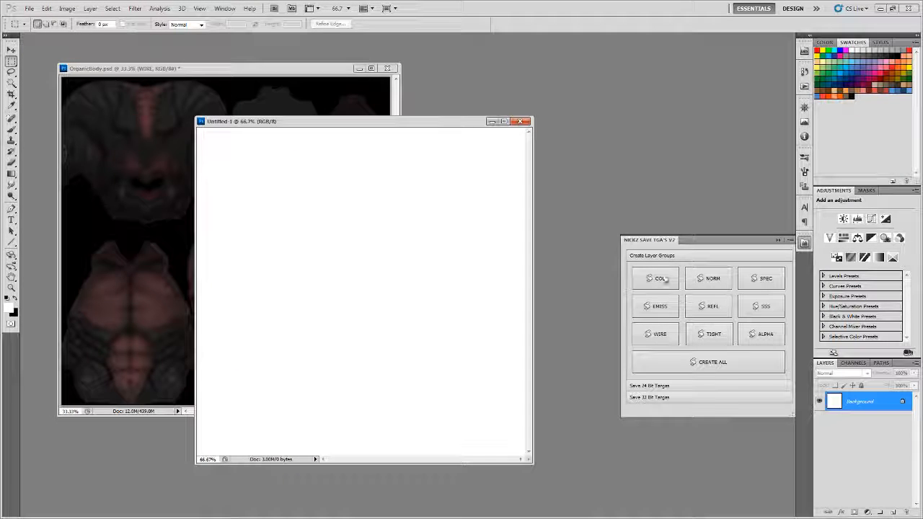
# Create COL, NORM and SPEC layer groups in the blank document with the extension, and delete all three again
pyautogui.click(655, 278)
pyautogui.click(696, 286)
pyautogui.click(761, 279)
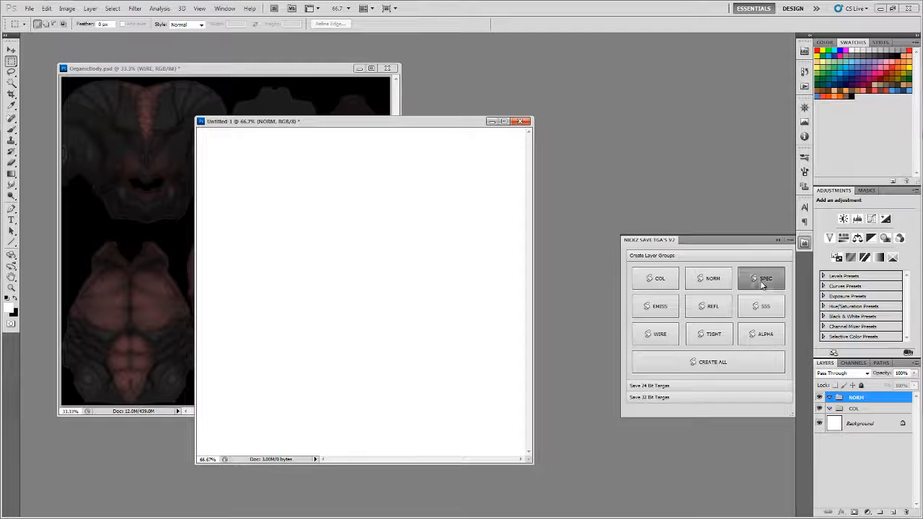
pyautogui.click(868, 420)
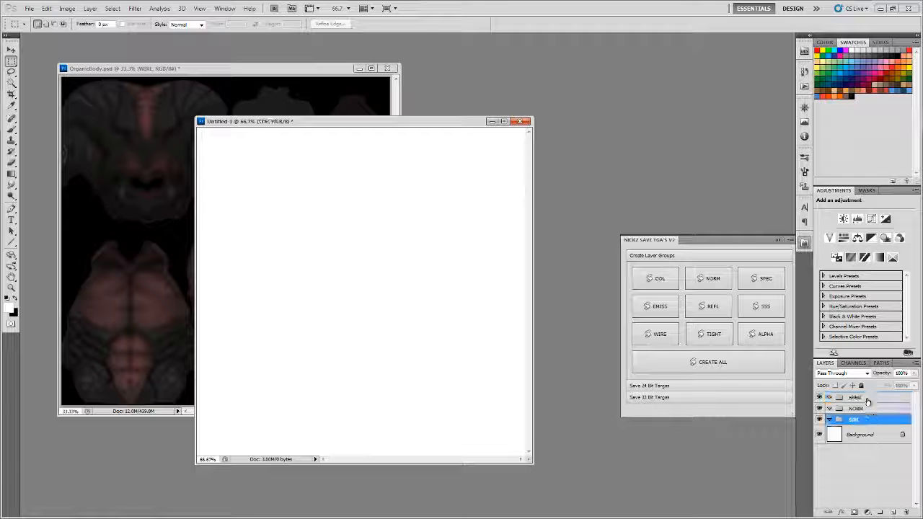
pyautogui.click(868, 399)
pyautogui.keyDown('shift'); pyautogui.click(874, 419); pyautogui.keyUp('shift')
pyautogui.moveTo(874, 419); pyautogui.dragTo(904, 510)
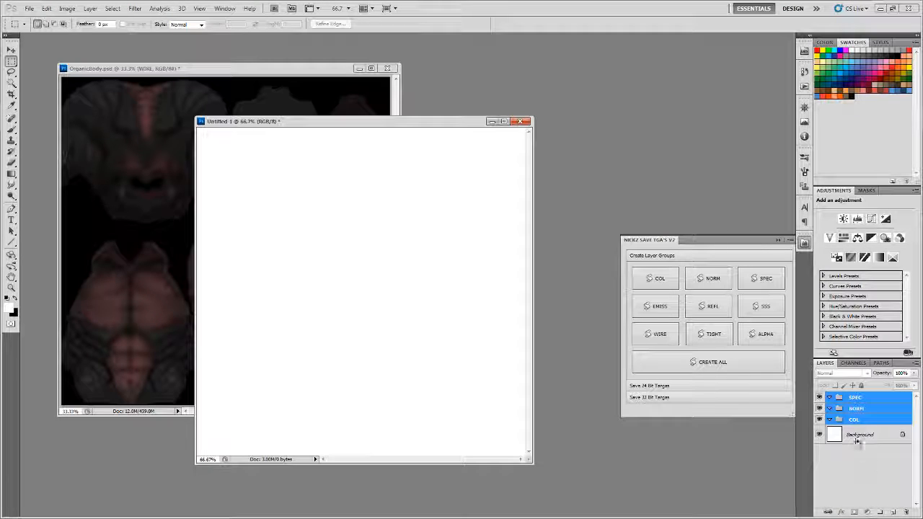
pyautogui.moveTo(851, 414); pyautogui.dragTo(906, 511)
# Create all nine texture layer groups at once with the extension and place a new layer inside the COL group
pyautogui.click(721, 368)
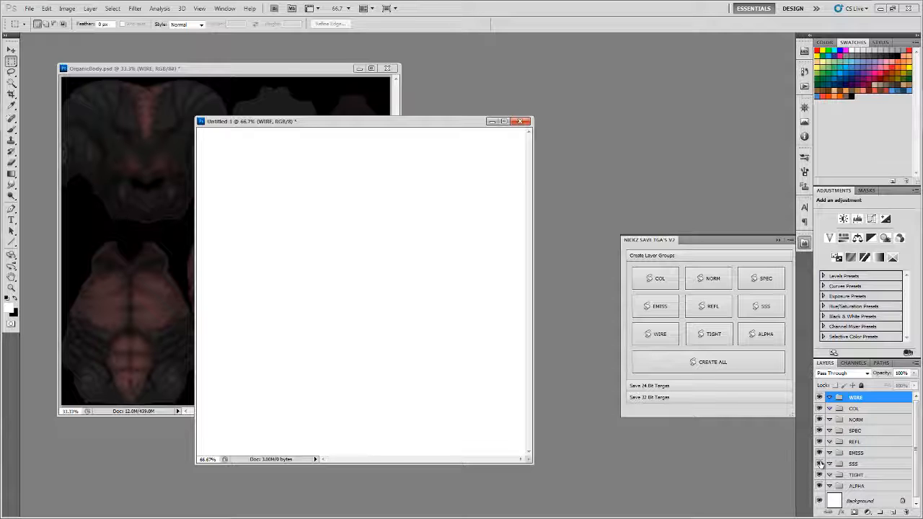
pyautogui.moveTo(530, 460); pyautogui.dragTo(529, 460)
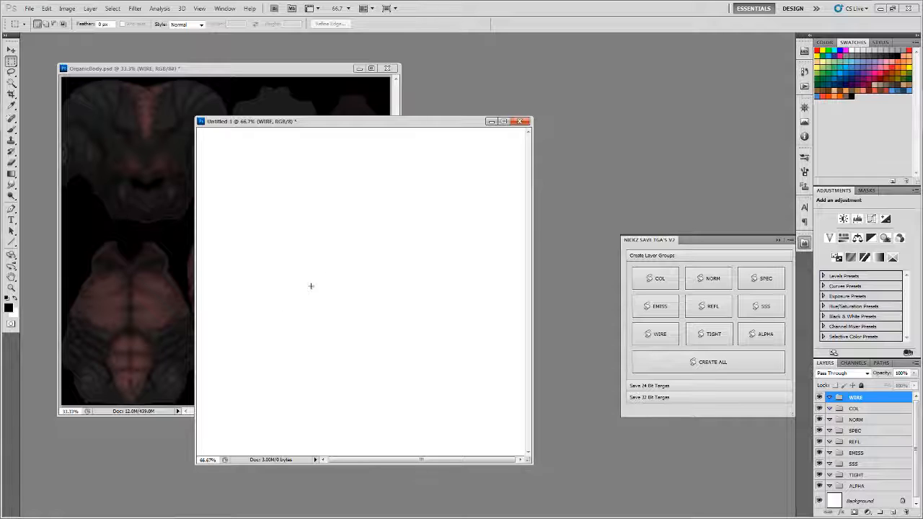
pyautogui.press('b')
pyautogui.click(856, 498)
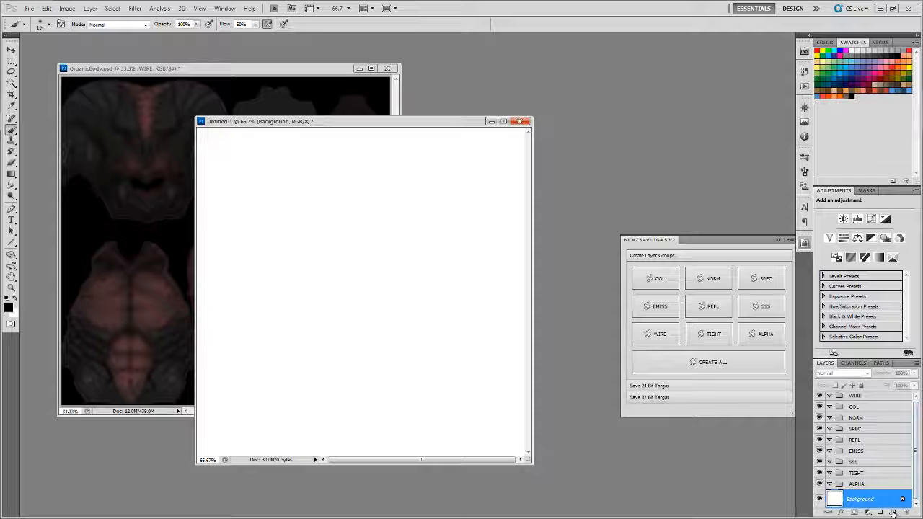
pyautogui.click(894, 511)
pyautogui.moveTo(868, 498); pyautogui.dragTo(855, 408)
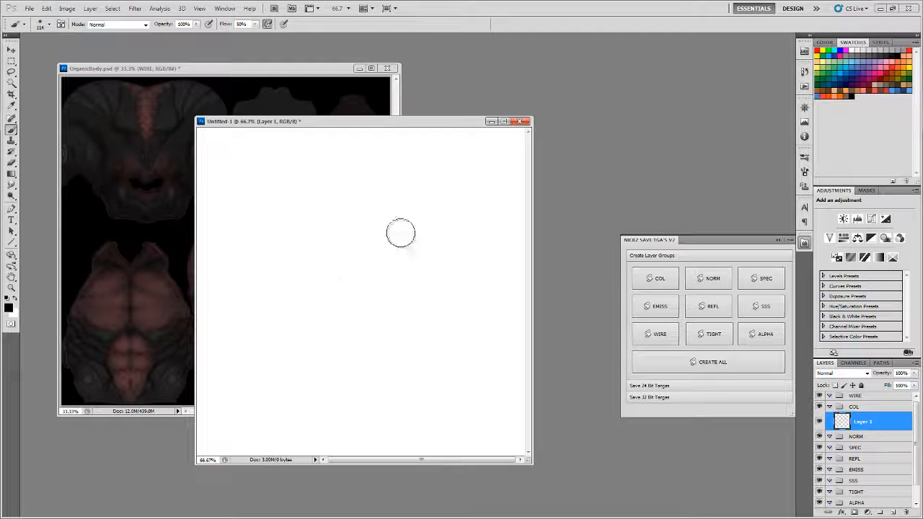
# Brush a large soft black blob with a few extra marks around its edge on the layer in the COL group
pyautogui.moveTo(386, 198)
pyautogui.mouseDown()
pyautogui.moveTo(307, 372)
pyautogui.moveTo(333, 204)
pyautogui.moveTo(426, 270)
pyautogui.moveTo(383, 329)
pyautogui.moveTo(274, 288)
pyautogui.moveTo(390, 313)
pyautogui.moveTo(320, 241)
pyautogui.moveTo(318, 270)
pyautogui.moveTo(353, 267)
pyautogui.moveTo(339, 273)
pyautogui.moveTo(391, 293)
pyautogui.moveTo(396, 286)
pyautogui.mouseUp()
pyautogui.click(271, 221)
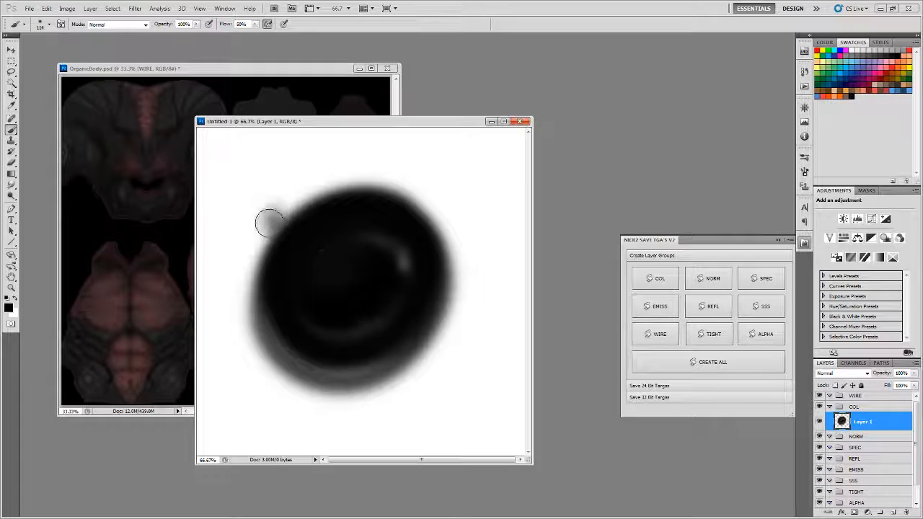
pyautogui.moveTo(424, 234)
pyautogui.mouseDown()
pyautogui.moveTo(458, 291)
pyautogui.moveTo(431, 313)
pyautogui.moveTo(411, 362)
pyautogui.moveTo(441, 378)
pyautogui.mouseUp()
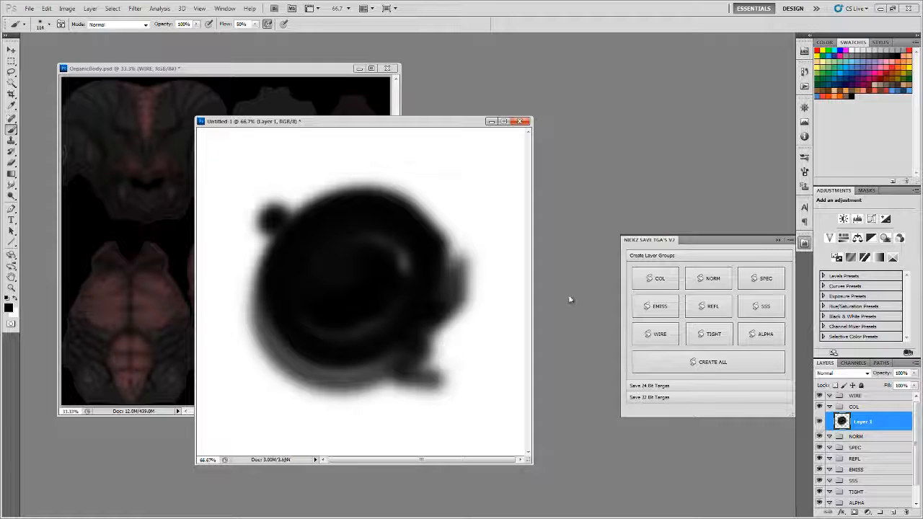
# Show the extension's 32-bit Targa save options and add a new alpha channel to the document
pyautogui.click(709, 390)
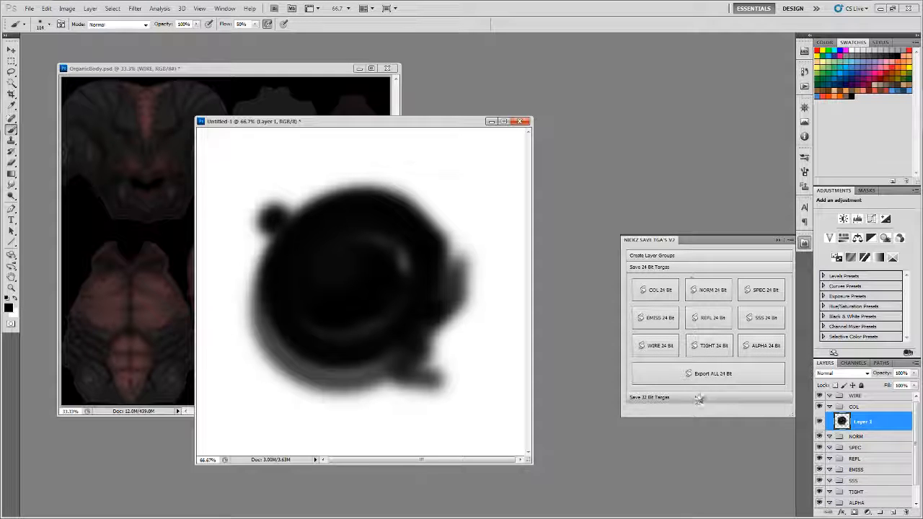
pyautogui.click(658, 397)
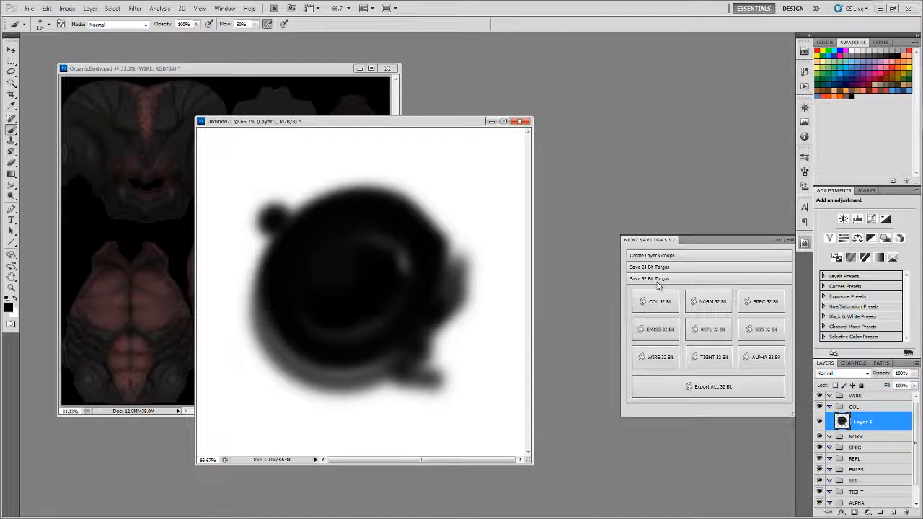
pyautogui.click(854, 363)
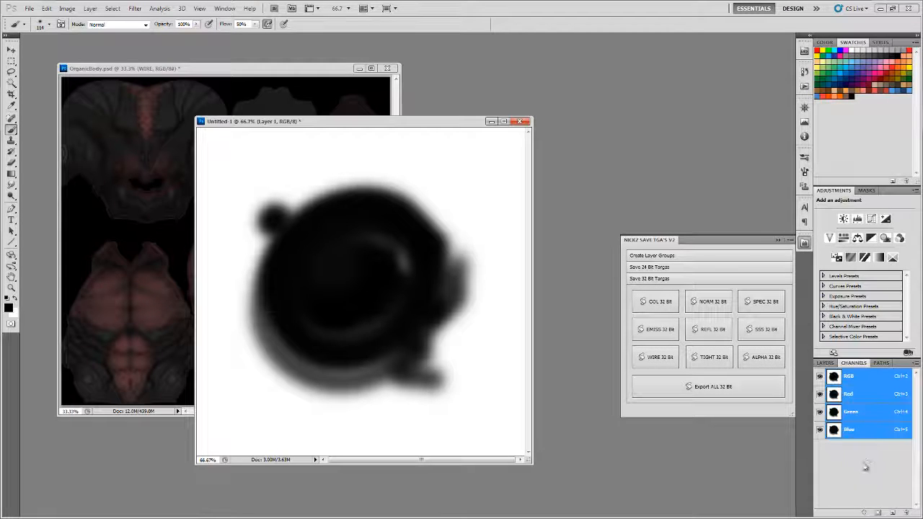
pyautogui.click(892, 512)
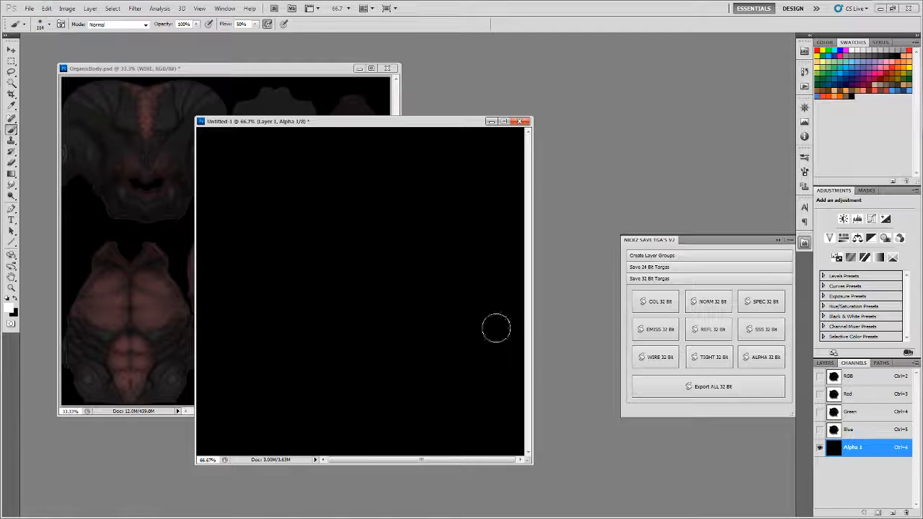
# Paint four soft white, roughly horizontal strokes across the black alpha channel
pyautogui.press('x')
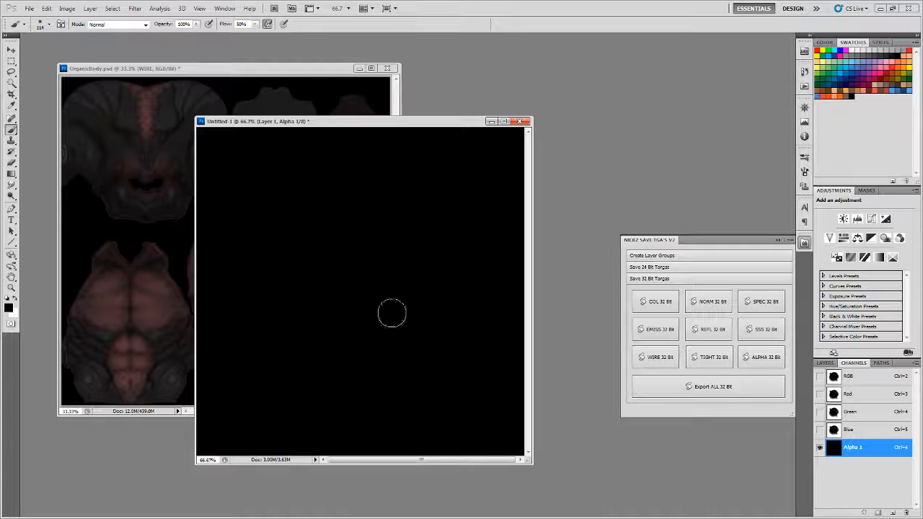
pyautogui.press('x')
pyautogui.moveTo(467, 310)
pyautogui.mouseDown()
pyautogui.moveTo(274, 321)
pyautogui.moveTo(469, 310)
pyautogui.mouseUp()
pyautogui.click(481, 244)
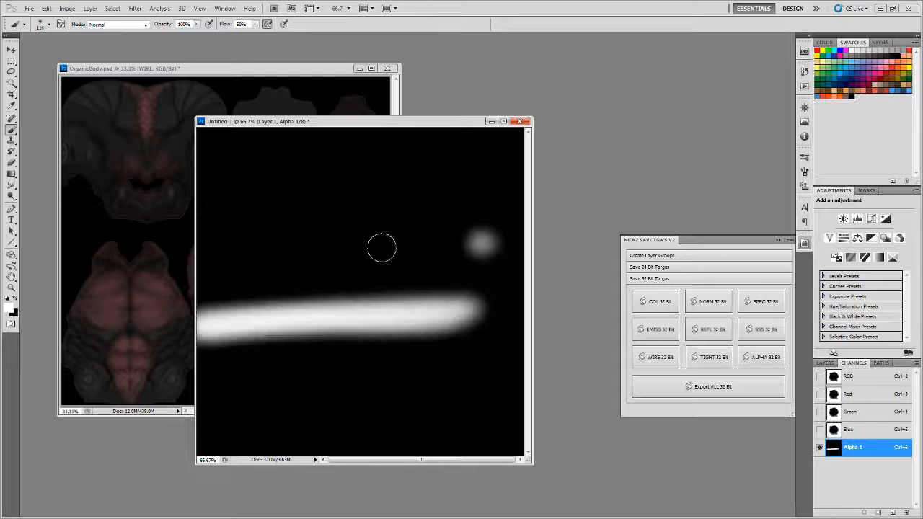
pyautogui.keyDown('shift'); pyautogui.click(206, 263); pyautogui.keyUp('shift')
pyautogui.click(488, 188)
pyautogui.keyDown('shift'); pyautogui.click(206, 203); pyautogui.keyUp('shift')
pyautogui.click(476, 360)
pyautogui.keyDown('shift'); pyautogui.click(205, 396); pyautogui.keyUp('shift')
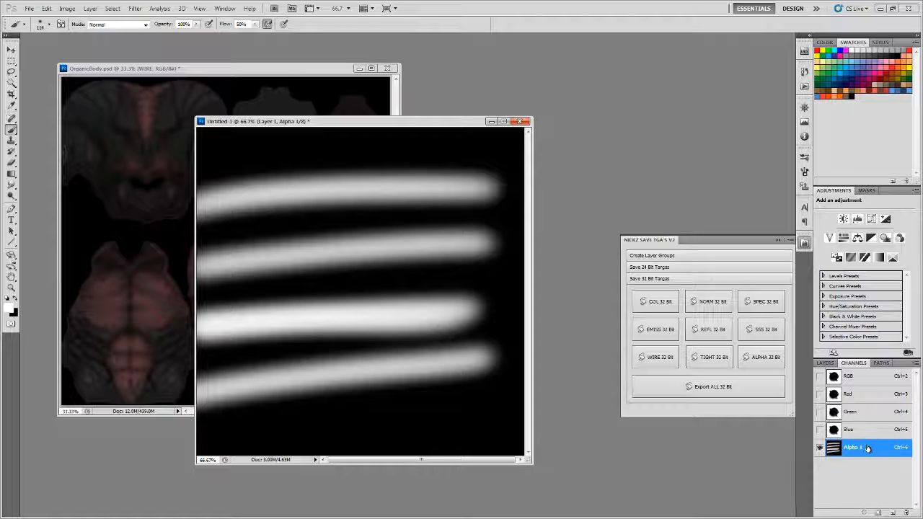
# Return to the layer list with the extension's 24-bit Targa save options shown, and slightly move and enlarge the document window
pyautogui.click(825, 363)
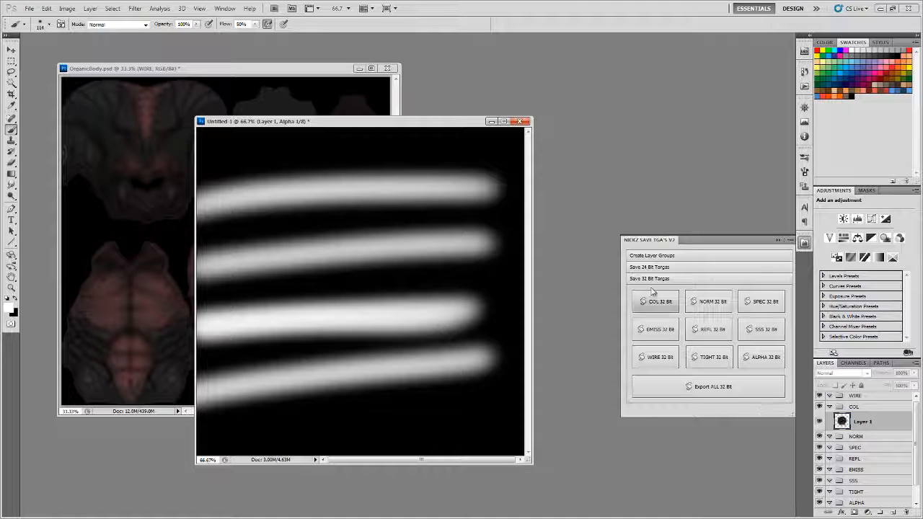
pyautogui.click(685, 267)
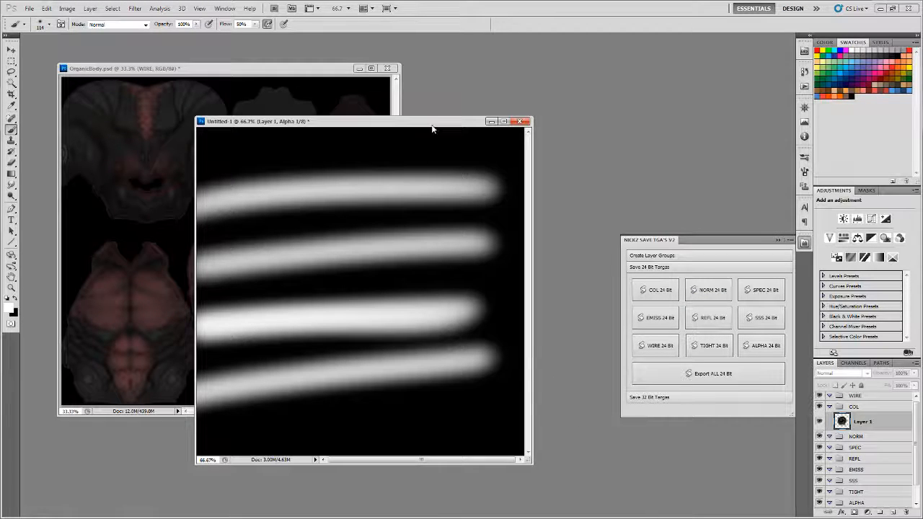
pyautogui.moveTo(433, 129); pyautogui.dragTo(434, 140)
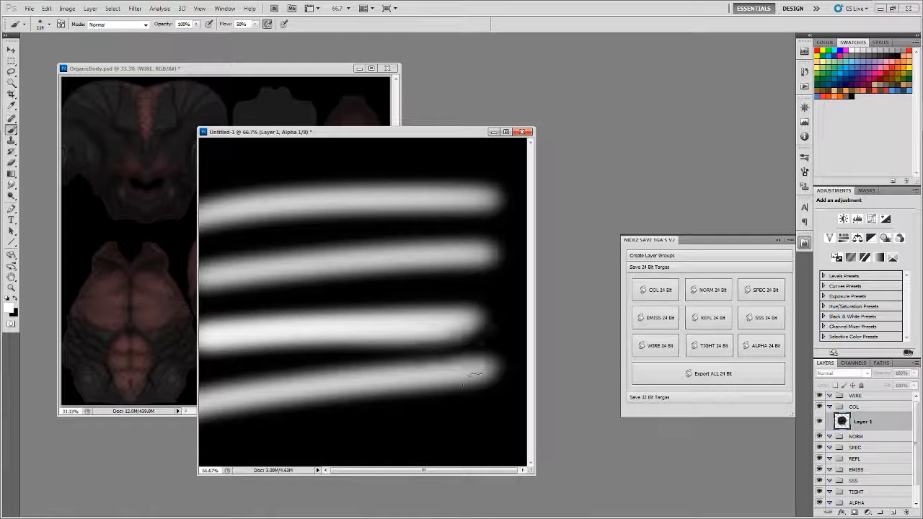
pyautogui.moveTo(534, 473); pyautogui.dragTo(539, 479)
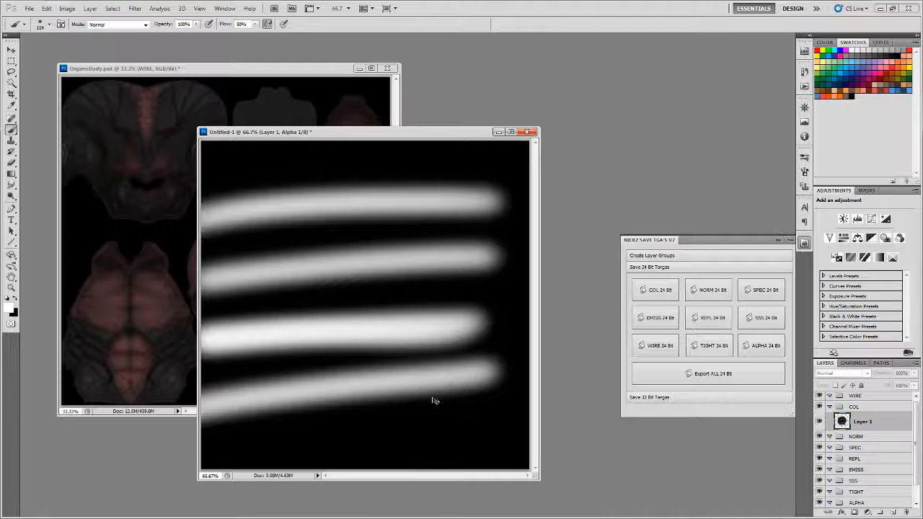
# Save the document as Test in Photoshop format in the sourceimages folder, with Maximize Compatibility on
pyautogui.hotkey('ctrl', 'shift', 's')
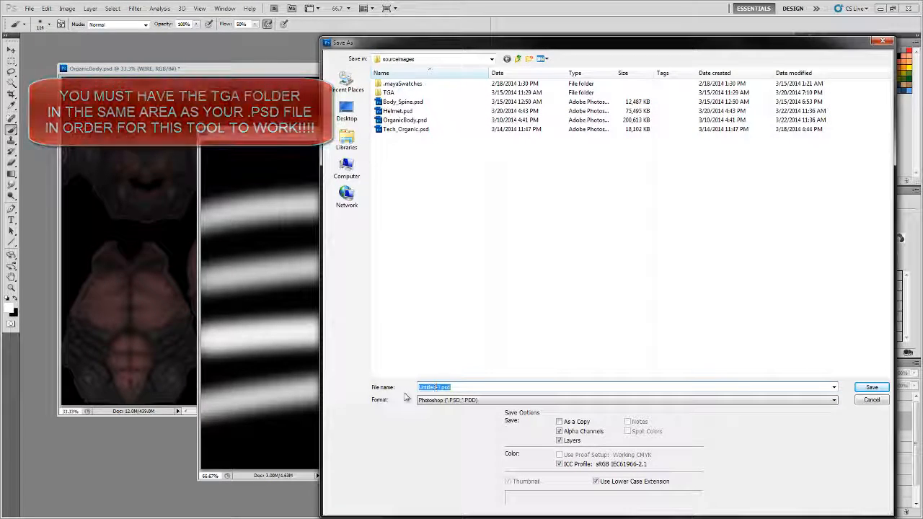
pyautogui.write('Test')
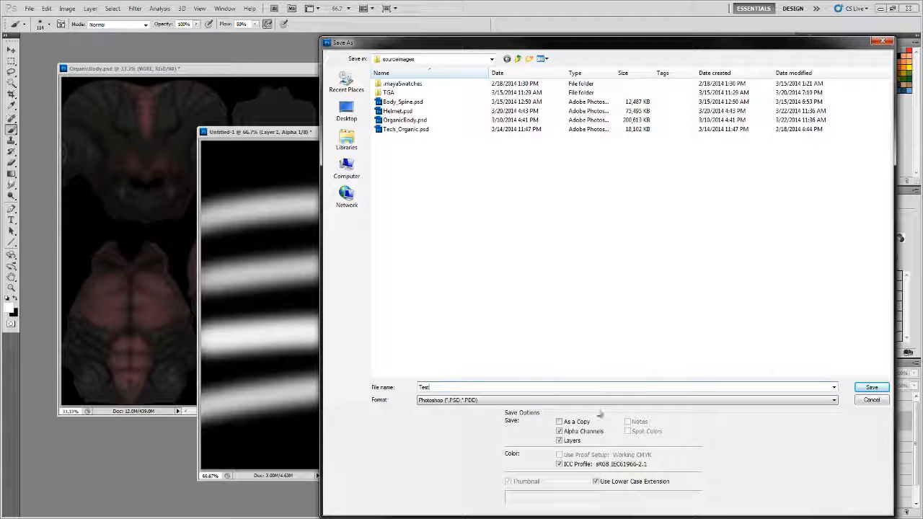
pyautogui.click(860, 389)
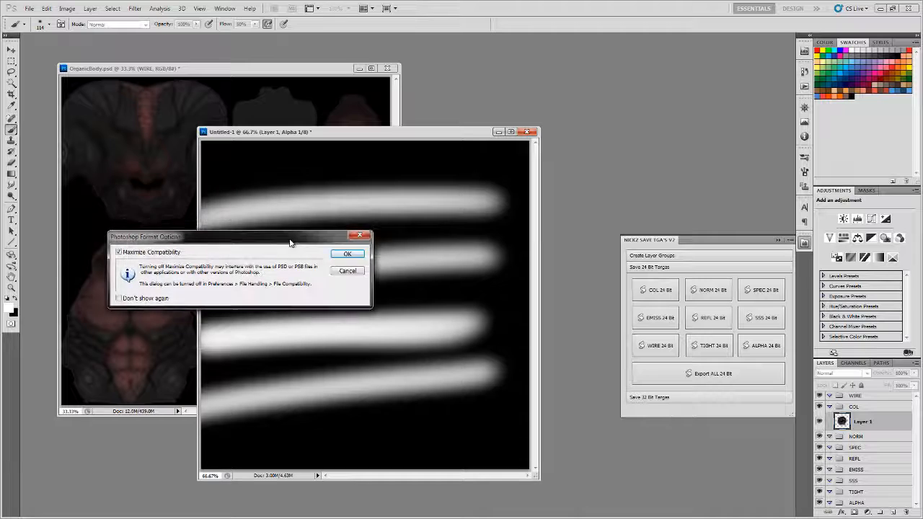
pyautogui.click(346, 255)
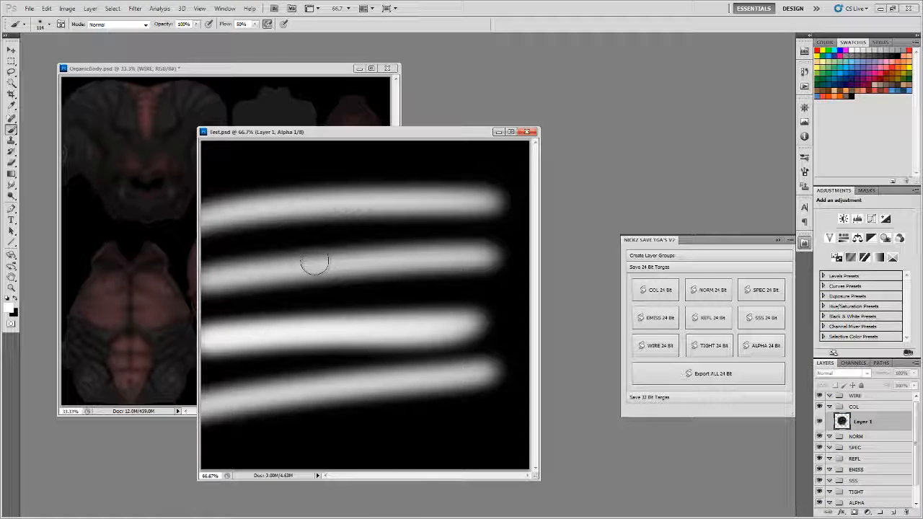
# Select Layer 1 in the COL group and set the foreground color to bright red
pyautogui.click(852, 423)
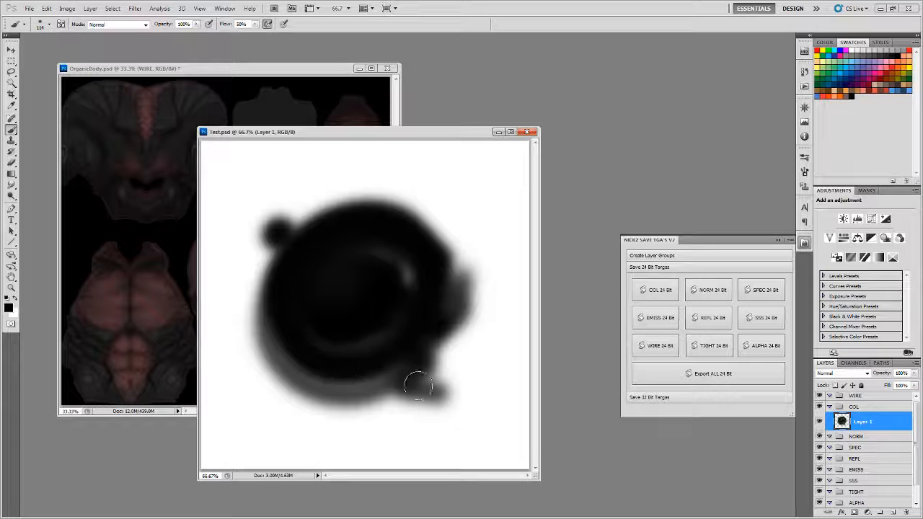
pyautogui.press('i')
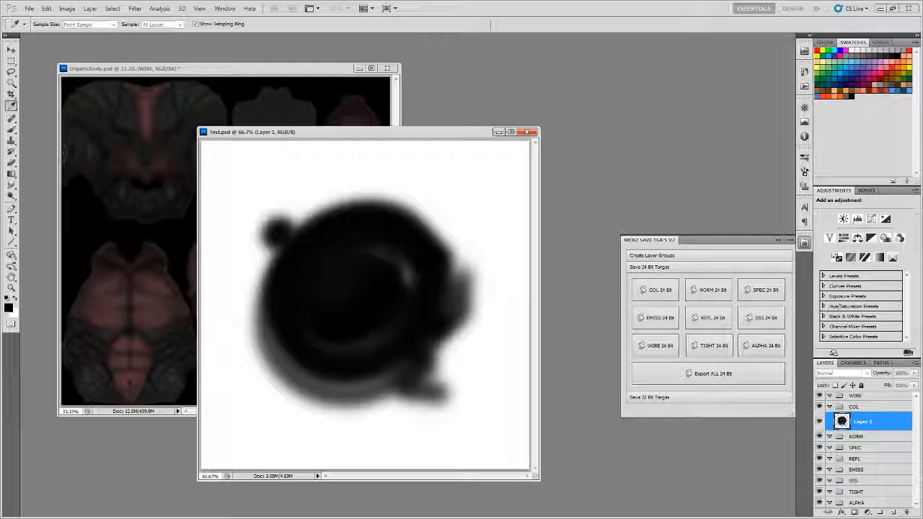
pyautogui.click(8, 308)
pyautogui.moveTo(47, 348); pyautogui.dragTo(224, 309)
pyautogui.click(220, 328)
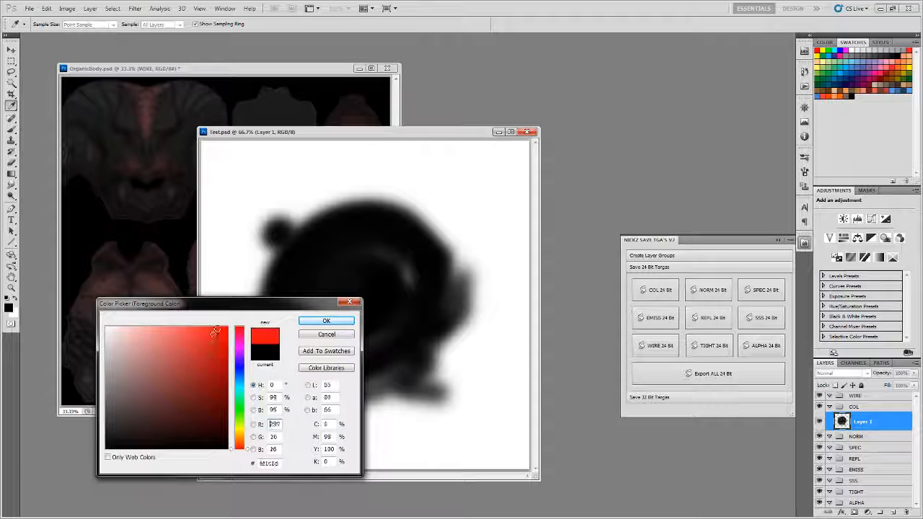
pyautogui.click(325, 322)
# Brush red dabs around and inside the black blob and sweep a long curved red stroke around its upper and outer side
pyautogui.press('b')
pyautogui.click(436, 215)
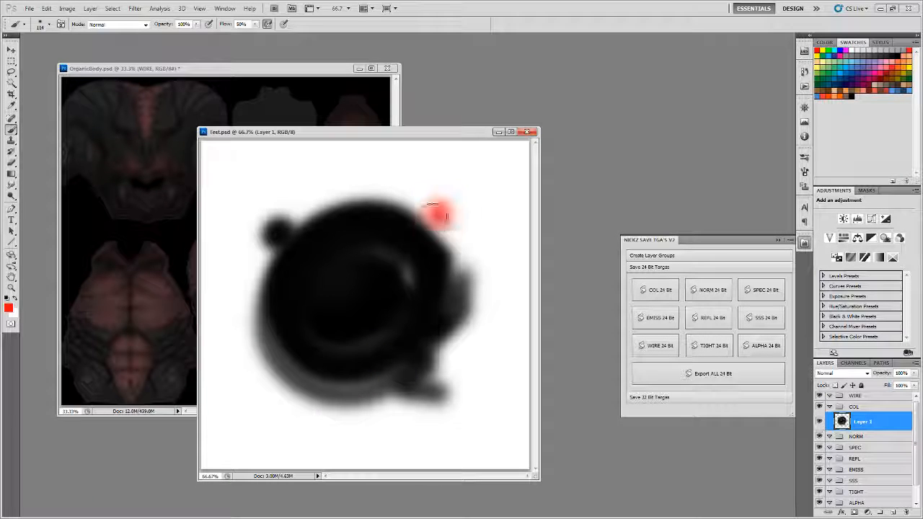
pyautogui.click(333, 194)
pyautogui.click(439, 337)
pyautogui.click(309, 393)
pyautogui.click(249, 321)
pyautogui.click(353, 300)
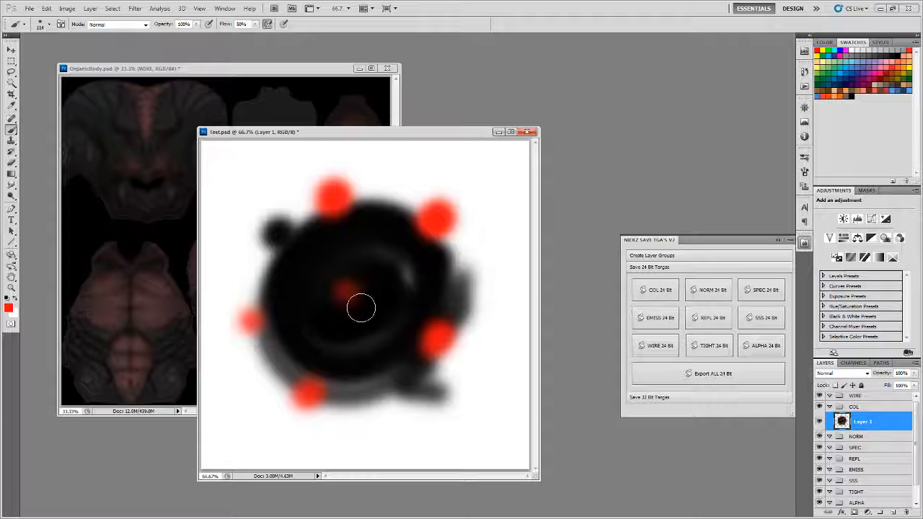
pyautogui.click(393, 393)
pyautogui.moveTo(432, 393)
pyautogui.mouseDown()
pyautogui.moveTo(467, 364)
pyautogui.moveTo(310, 192)
pyautogui.mouseUp()
pyautogui.click(424, 408)
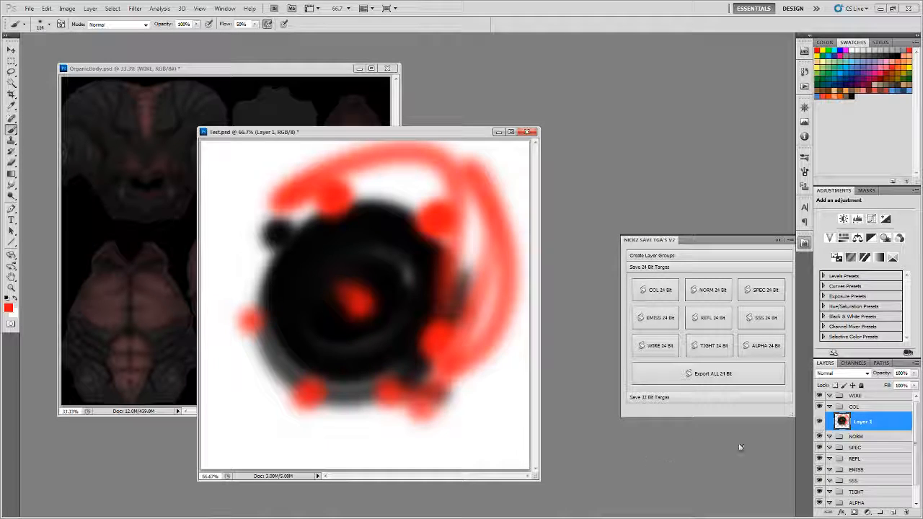
# Export the COL group as a 24-bit Targa and bring the OrganicBody.psd window in front of Test.psd
pyautogui.click(656, 296)
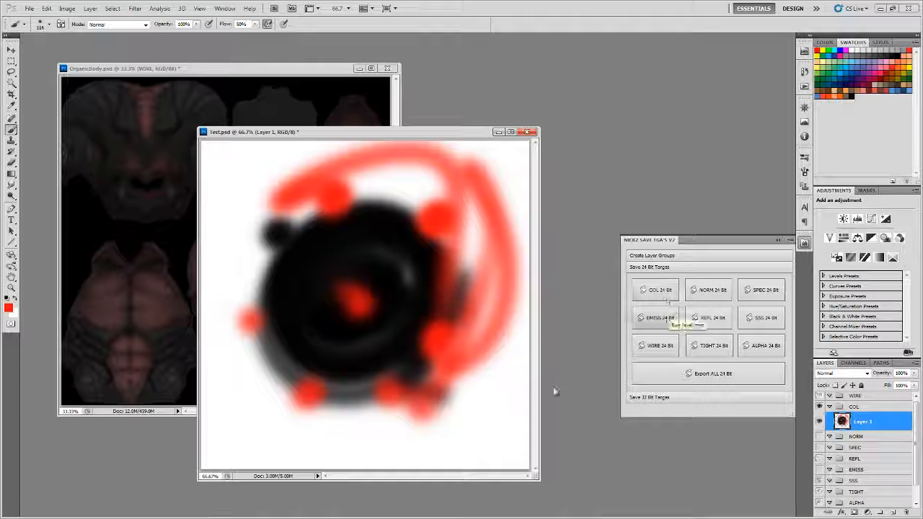
pyautogui.moveTo(457, 133); pyautogui.dragTo(478, 137)
pyautogui.click(281, 81)
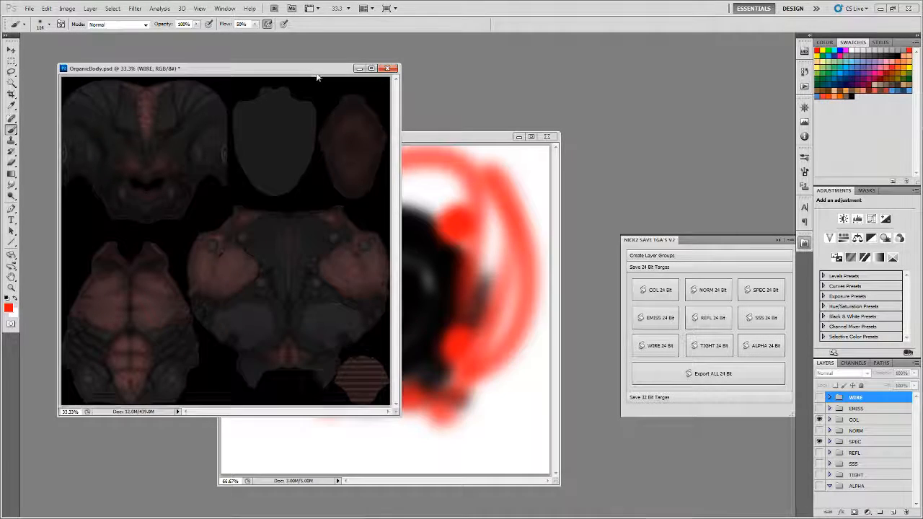
pyautogui.moveTo(314, 72); pyautogui.dragTo(325, 75)
pyautogui.click(29, 8)
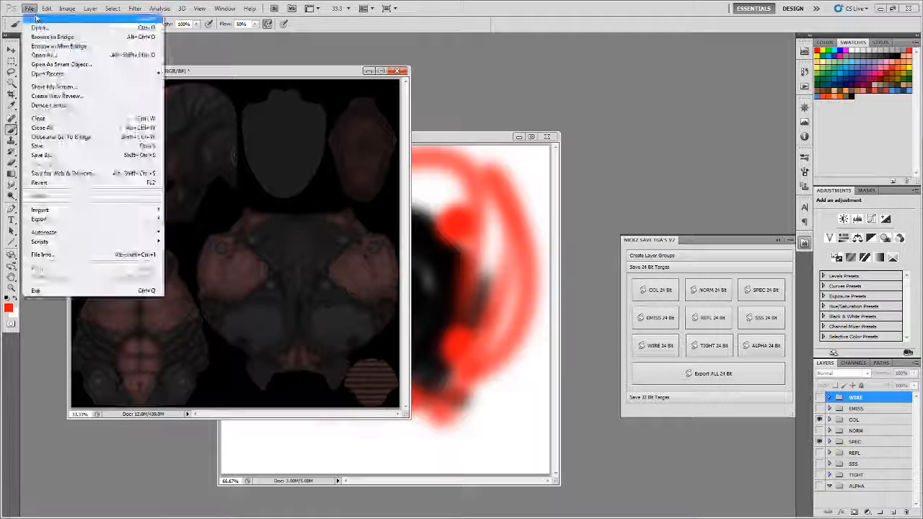
pyautogui.click(36, 20)
pyautogui.click(426, 242)
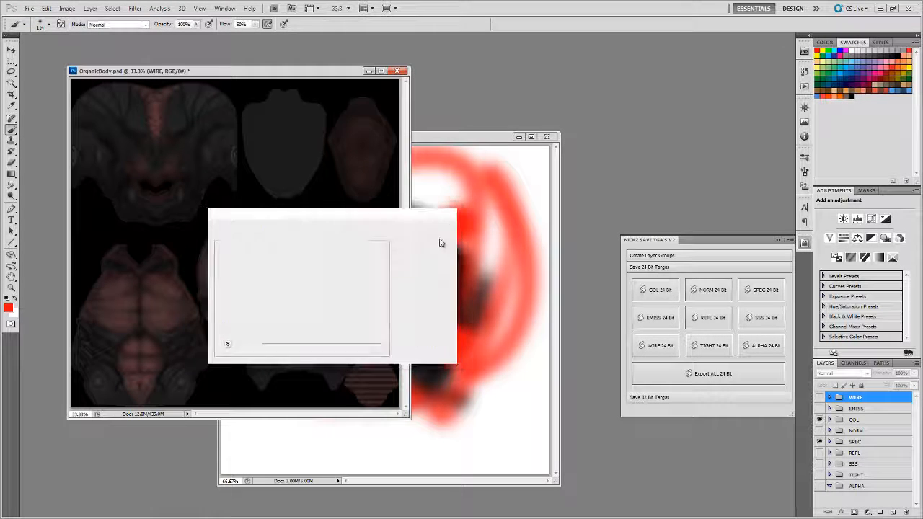
pyautogui.click(29, 8)
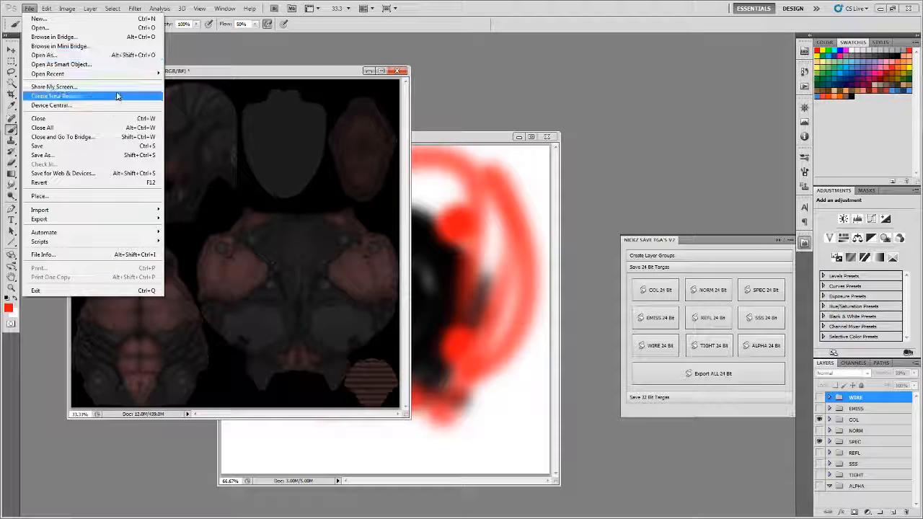
pyautogui.click(119, 154)
pyautogui.click(566, 401)
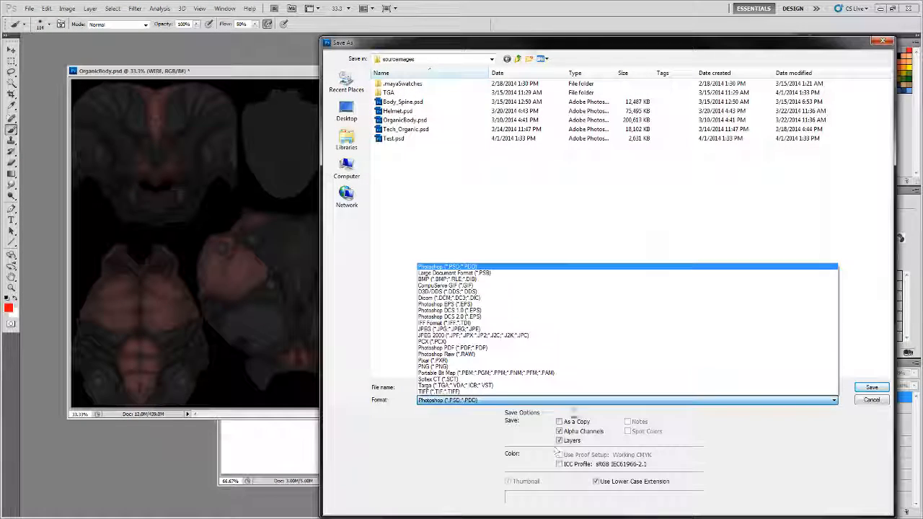
pyautogui.click(494, 377)
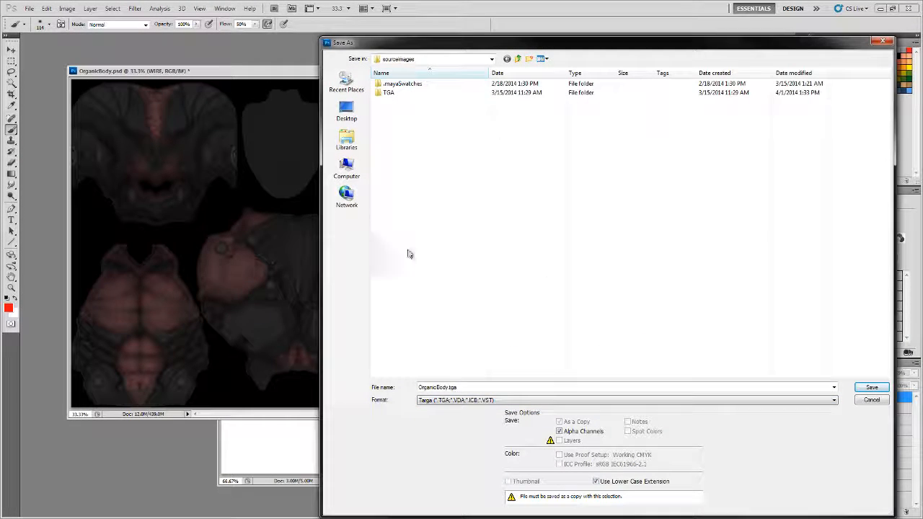
pyautogui.doubleClick(387, 93)
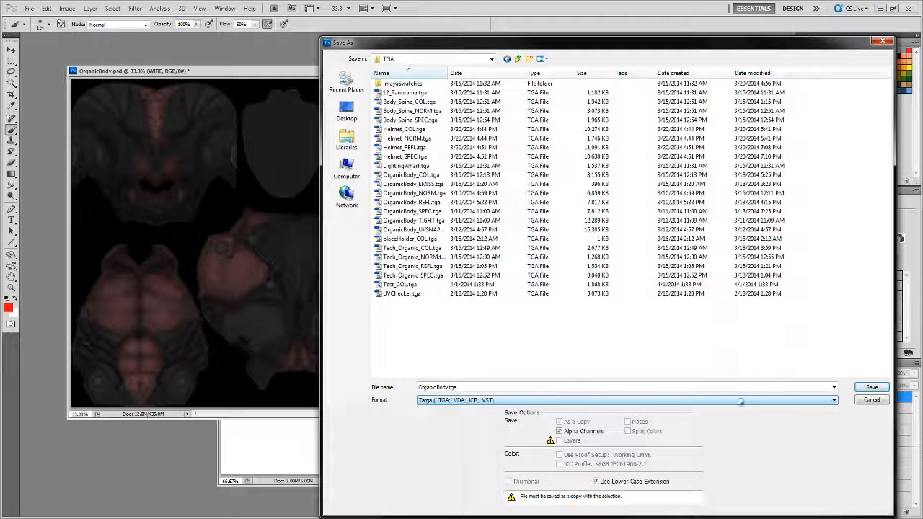
pyautogui.click(871, 401)
# Move the OrganicBody.psd window aside and bring the Test.psd window in front of it
pyautogui.moveTo(344, 81); pyautogui.dragTo(333, 73)
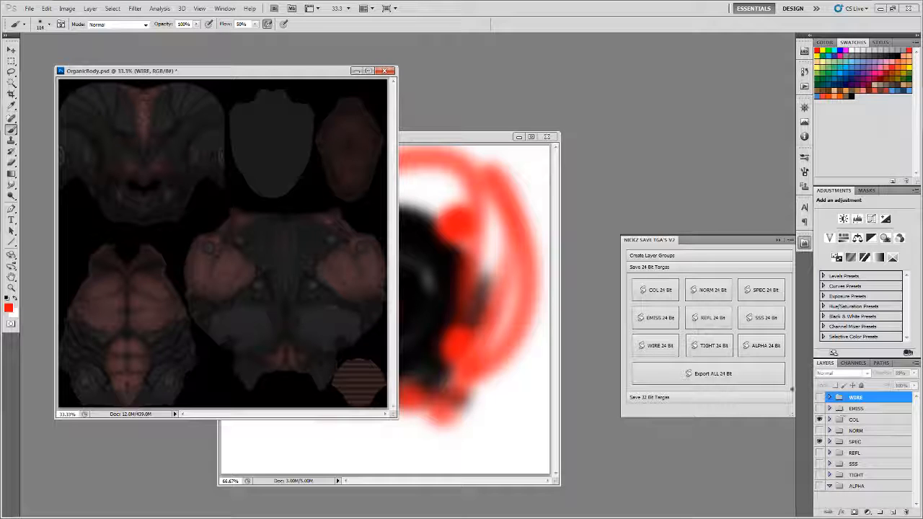
pyautogui.moveTo(312, 78); pyautogui.dragTo(293, 62)
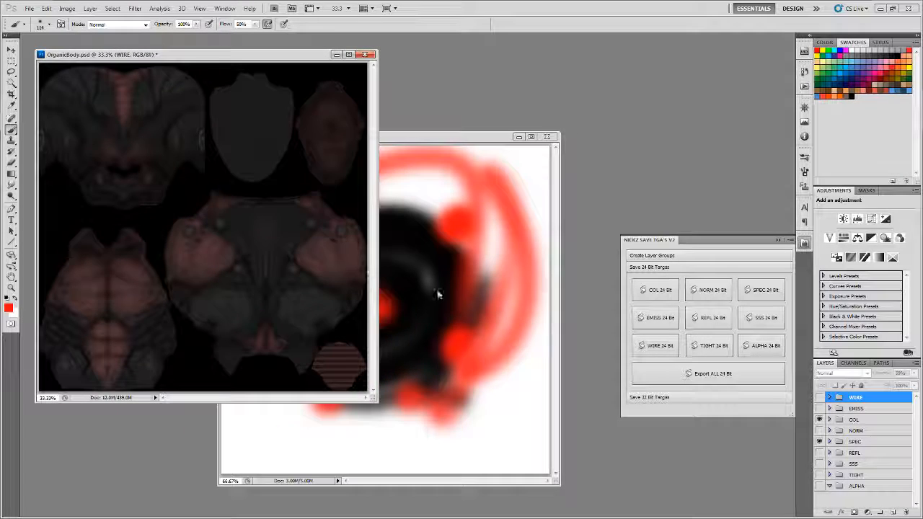
pyautogui.moveTo(456, 139); pyautogui.dragTo(482, 118)
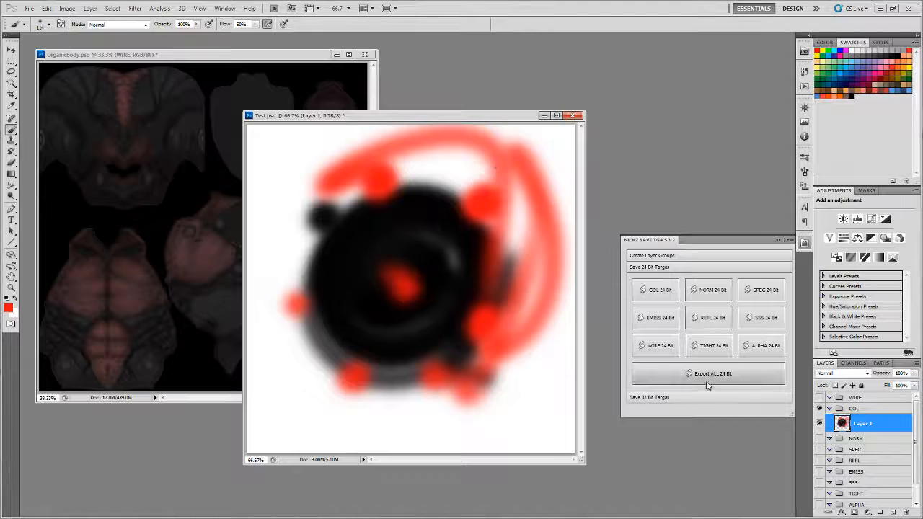
# Collapse and hide the COL group, and make the NORM group visible and selected
pyautogui.click(829, 409)
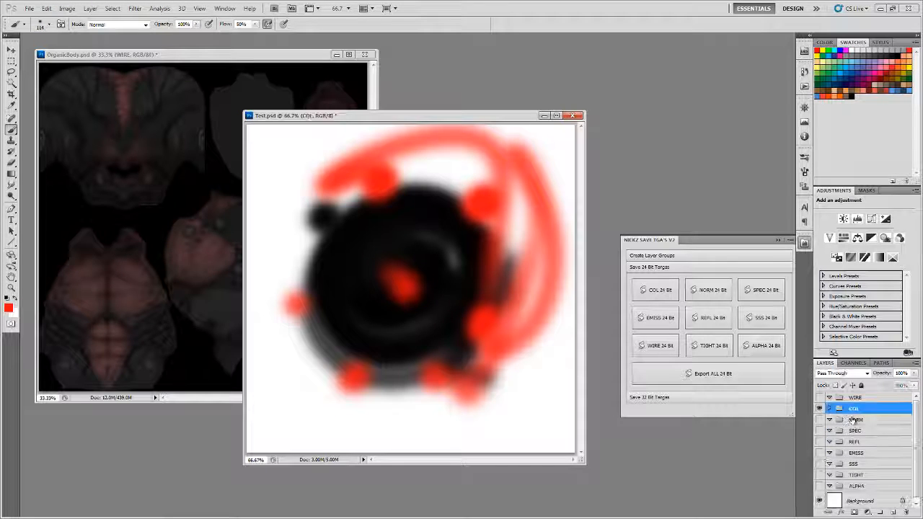
pyautogui.click(819, 408)
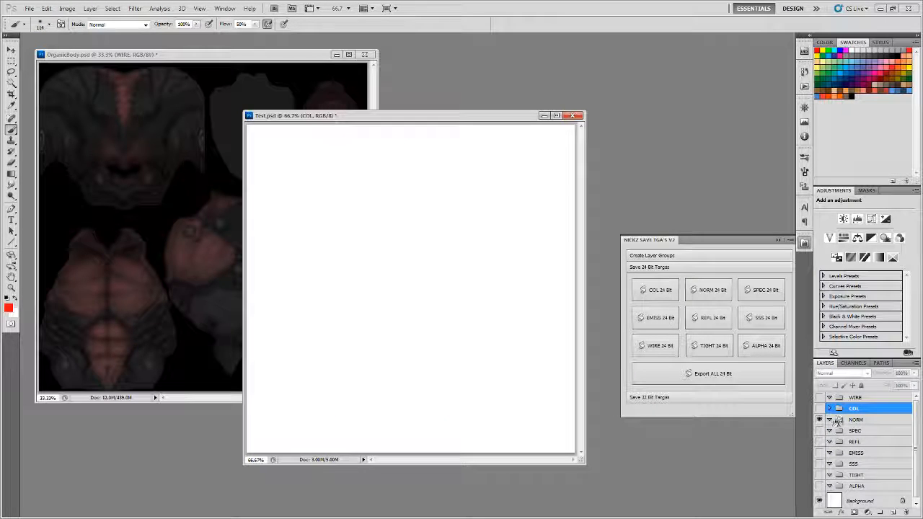
pyautogui.click(838, 421)
# Set the foreground color to a medium blue and fill a new layer in the NORM group with it
pyautogui.click(9, 307)
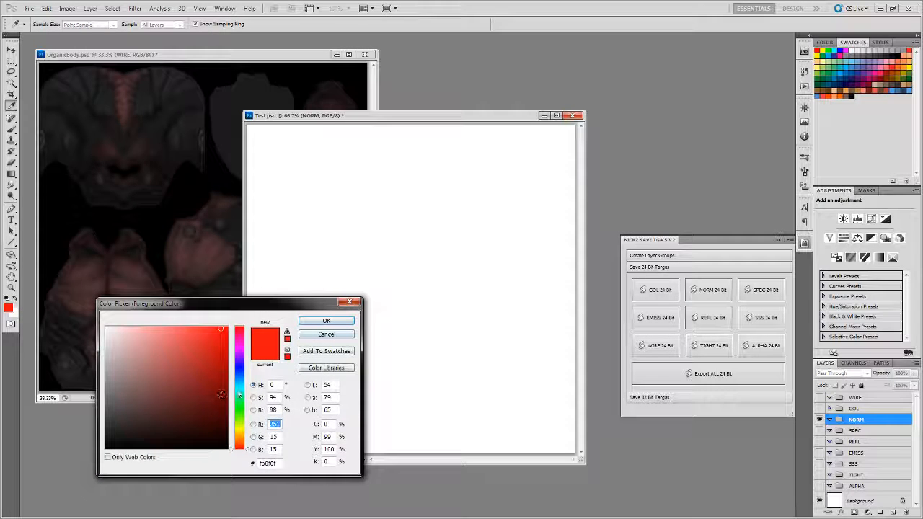
pyautogui.moveTo(239, 383); pyautogui.dragTo(239, 372)
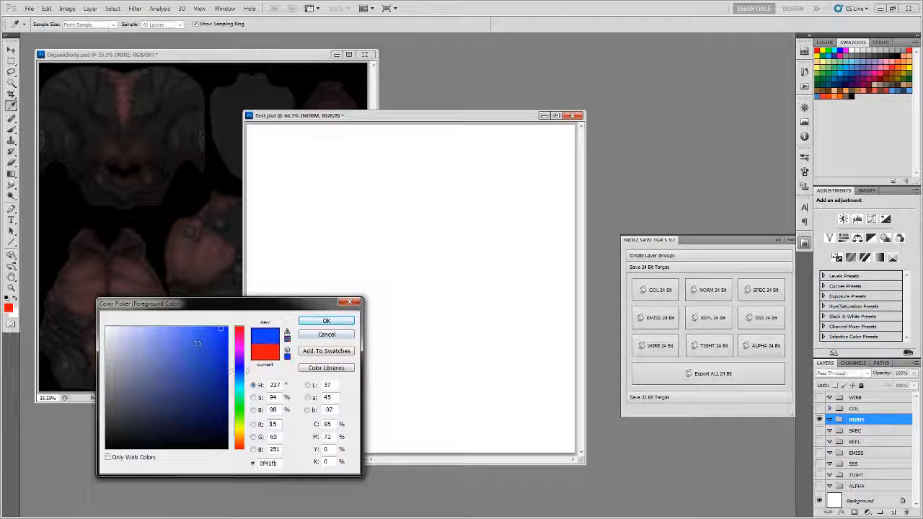
pyautogui.moveTo(197, 344); pyautogui.dragTo(179, 350)
pyautogui.click(326, 321)
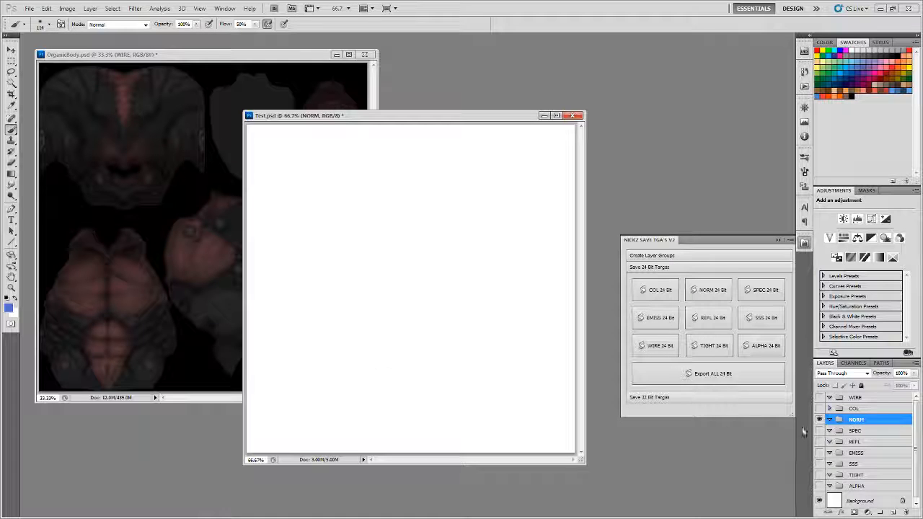
pyautogui.click(893, 510)
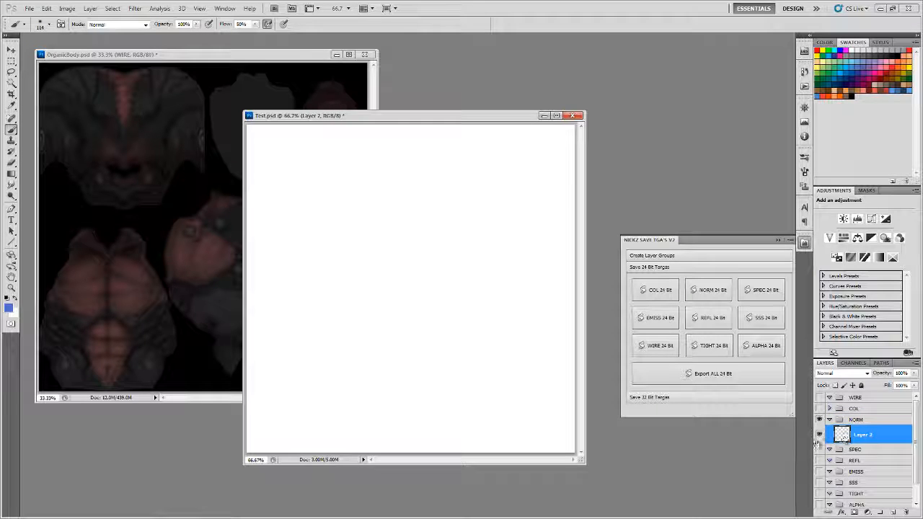
pyautogui.hotkey('alt', 'BackSpace')
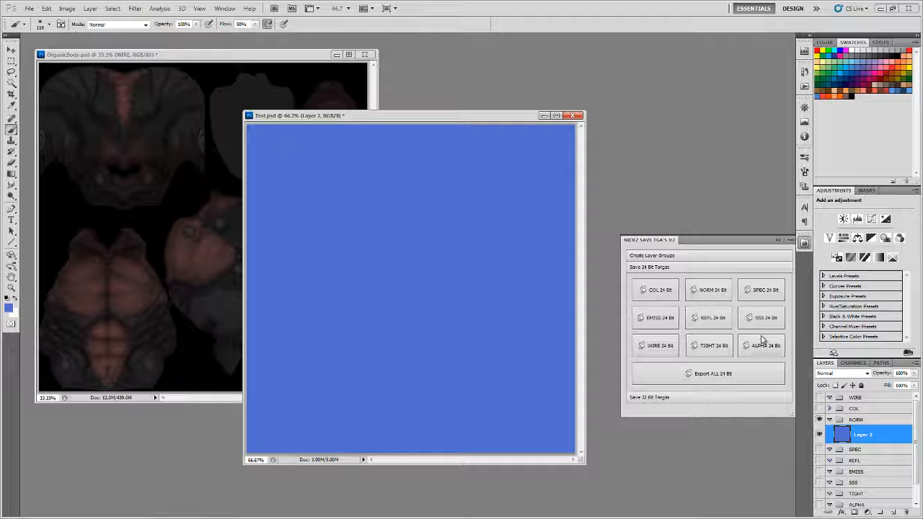
# Collapse the NORM group and export the COL and NORM groups as 24-bit Targas
pyautogui.click(829, 420)
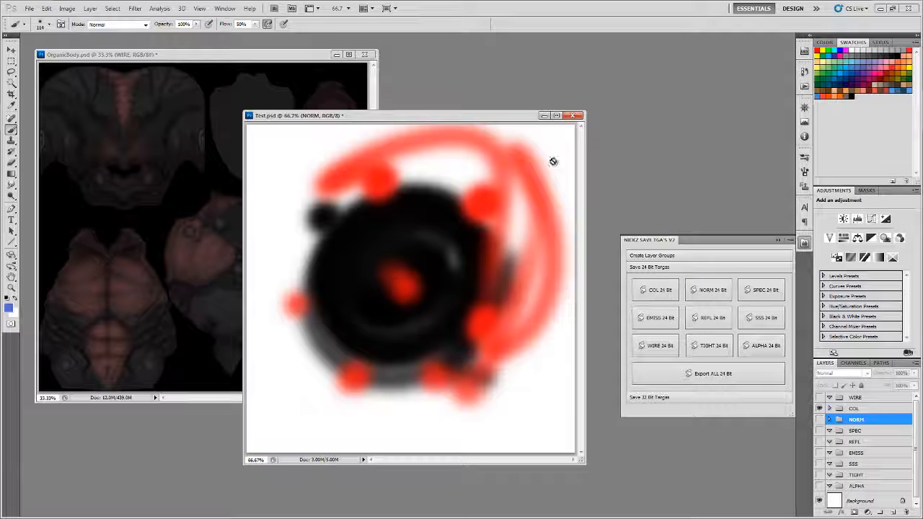
pyautogui.moveTo(496, 118)
pyautogui.mouseDown()
pyautogui.moveTo(504, 106)
pyautogui.moveTo(494, 110)
pyautogui.mouseUp()
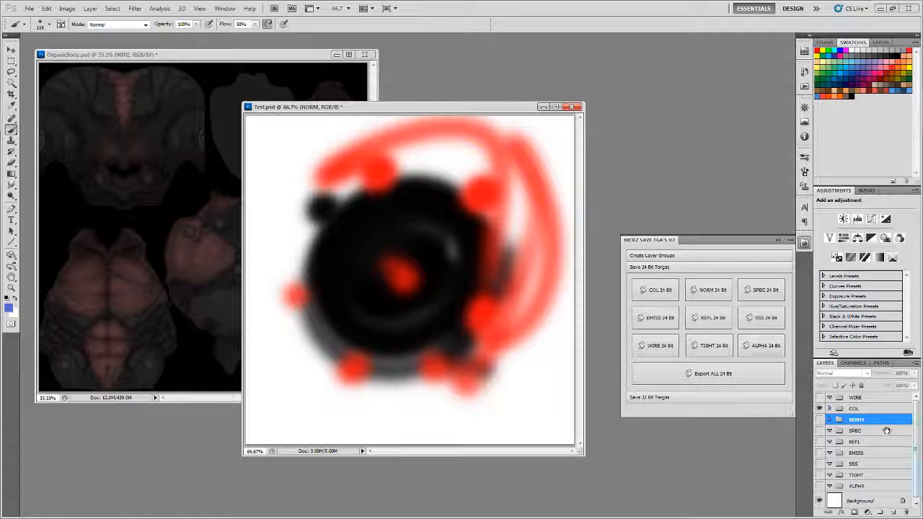
# Open the exported Test_COL.tga and Test_NORM.tga together from the TGA folder
pyautogui.click(29, 8)
pyautogui.click(61, 33)
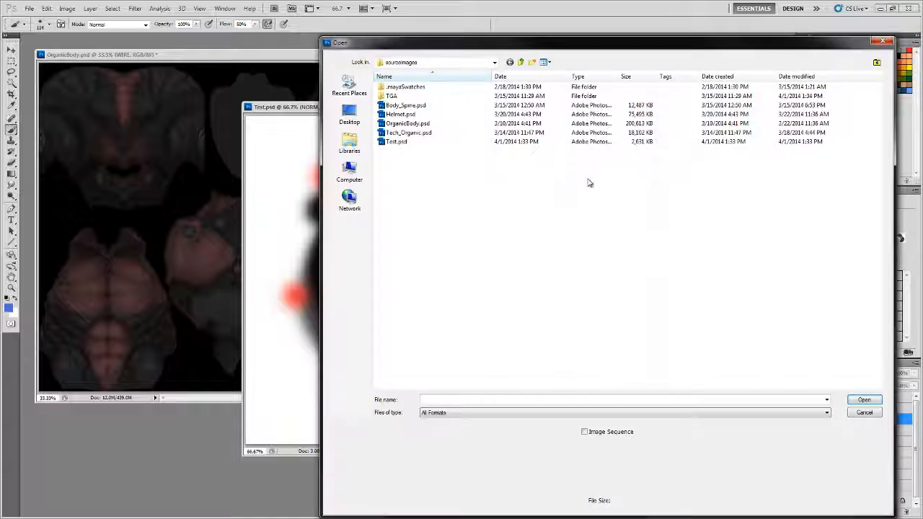
pyautogui.click(400, 97)
pyautogui.click(406, 97)
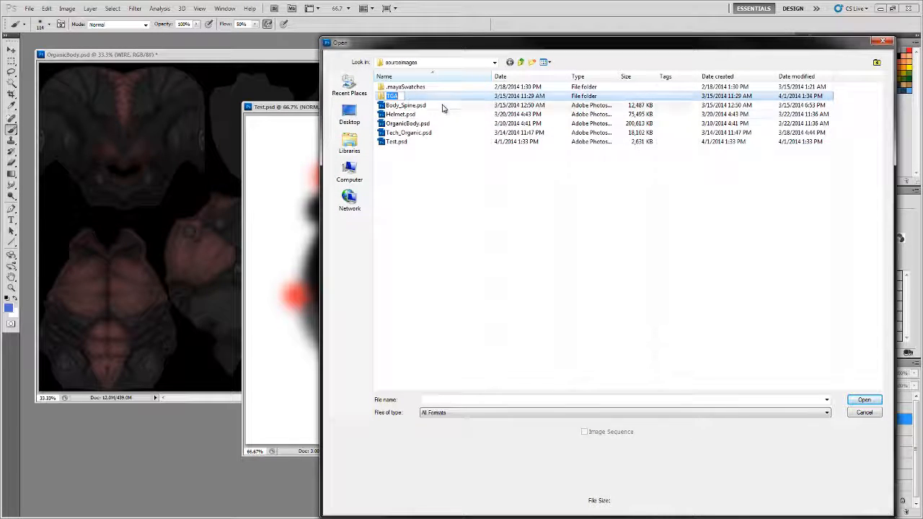
pyautogui.click(435, 146)
pyautogui.doubleClick(420, 96)
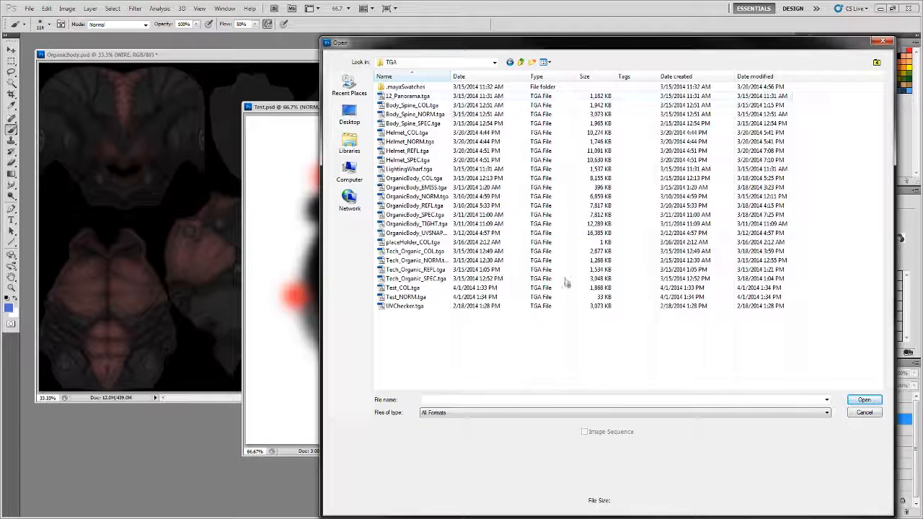
pyautogui.moveTo(498, 46); pyautogui.dragTo(450, 59)
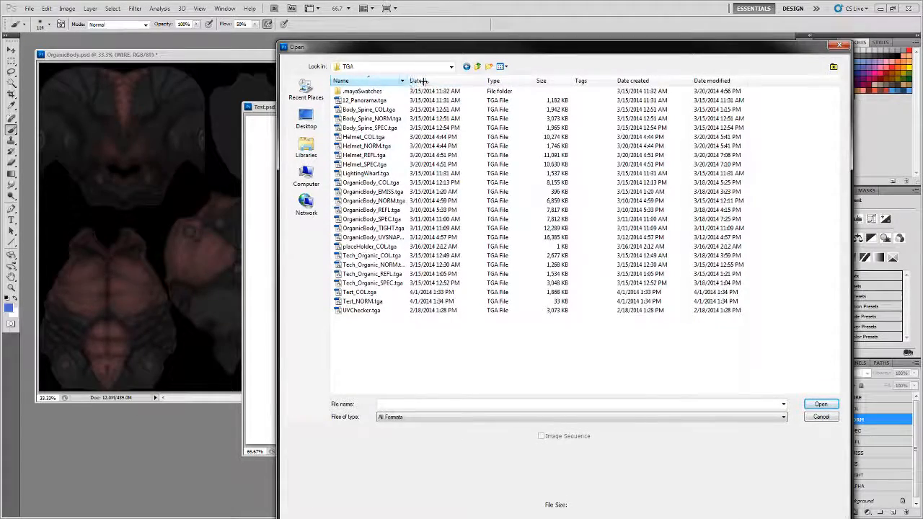
pyautogui.click(362, 293)
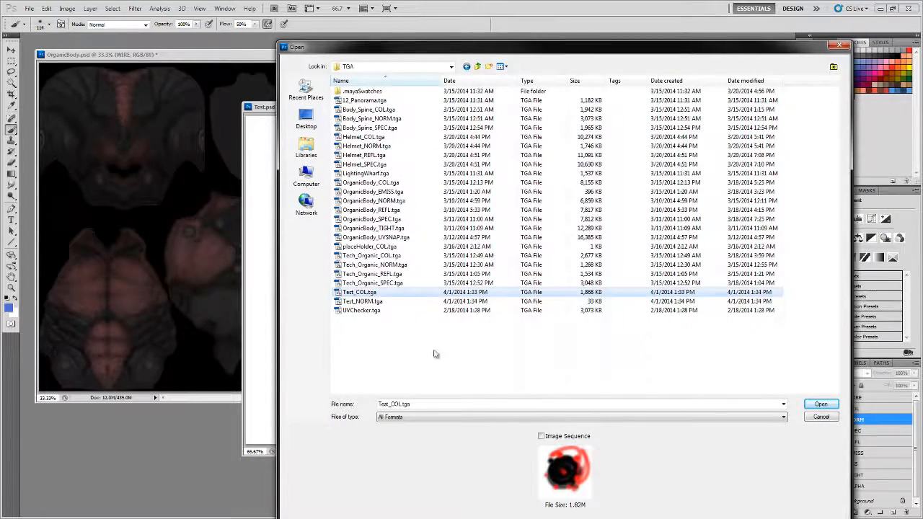
pyautogui.click(362, 302)
pyautogui.click(361, 293)
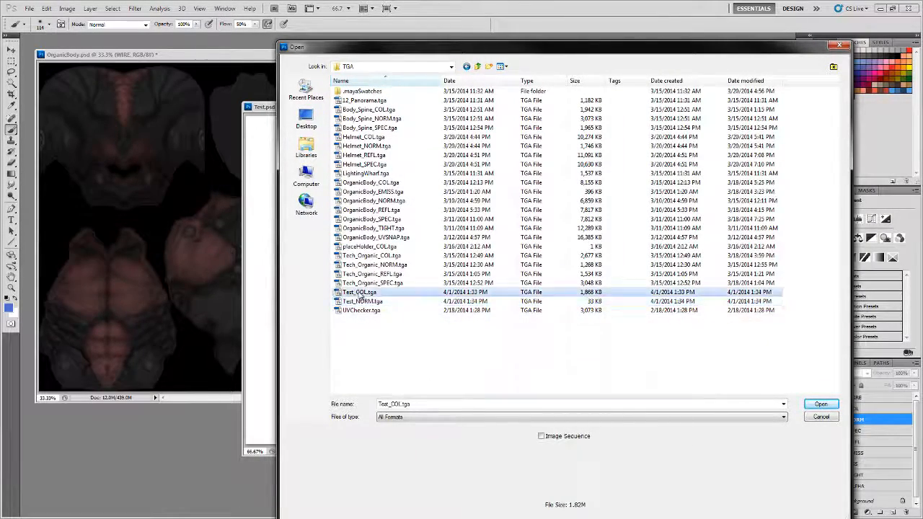
pyautogui.keyDown('ctrl'); pyautogui.click(382, 302); pyautogui.keyUp('ctrl')
pyautogui.click(821, 405)
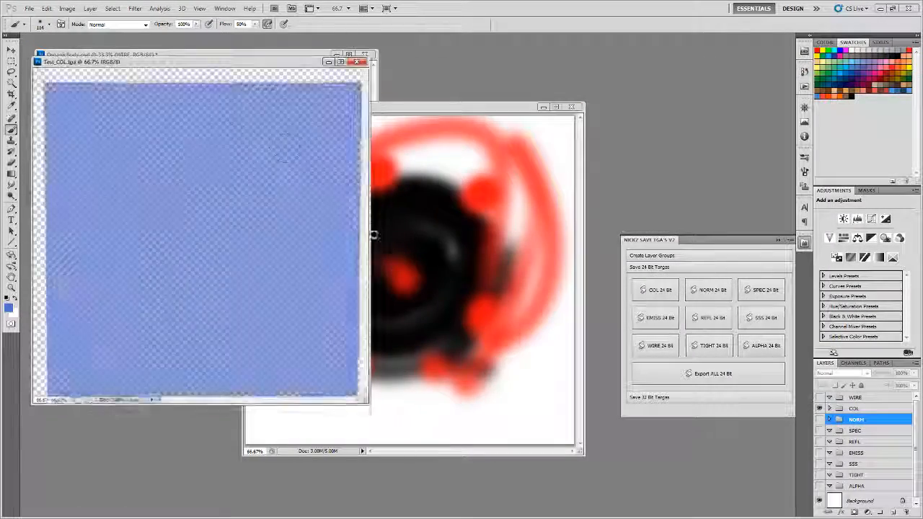
# Close both opened Targa files and reposition the Test.psd window
pyautogui.moveTo(261, 76)
pyautogui.mouseDown()
pyautogui.moveTo(314, 100)
pyautogui.moveTo(375, 203)
pyautogui.moveTo(264, 64)
pyautogui.moveTo(274, 77)
pyautogui.mouseUp()
pyautogui.click(372, 77)
pyautogui.click(476, 202)
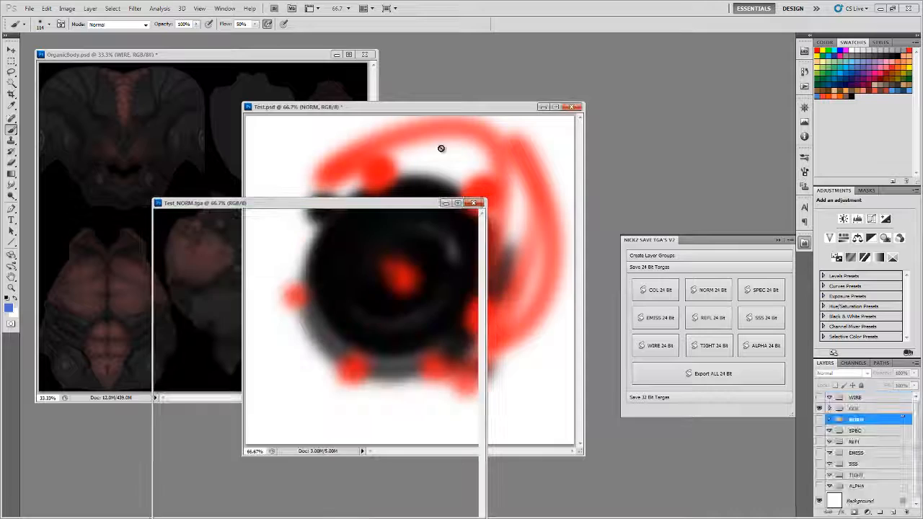
pyautogui.moveTo(437, 110); pyautogui.dragTo(369, 93)
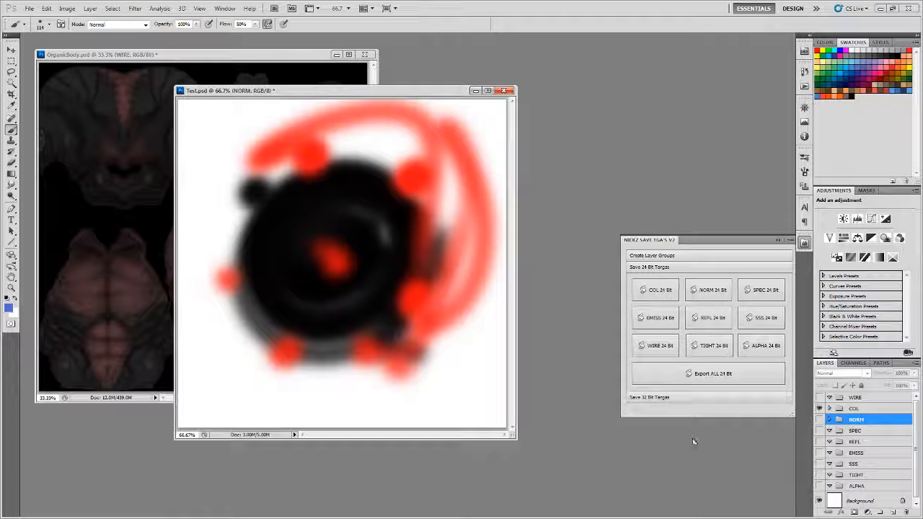
# Check the channels of Test.psd for an alpha channel and export the COL group as a 32-bit Targa
pyautogui.click(853, 363)
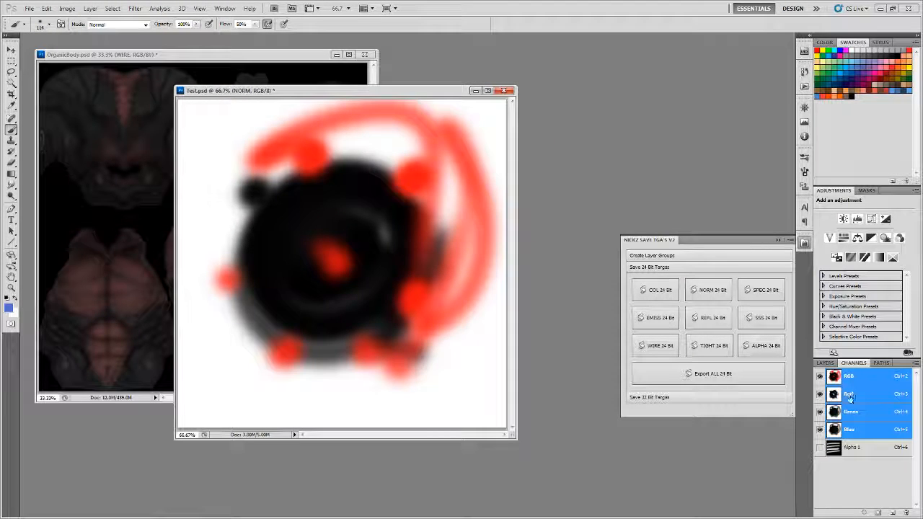
pyautogui.click(825, 363)
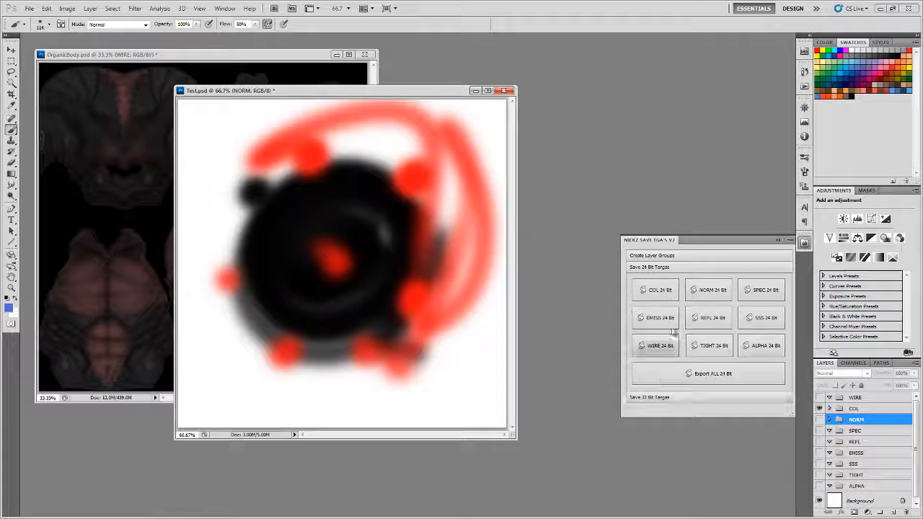
pyautogui.click(664, 401)
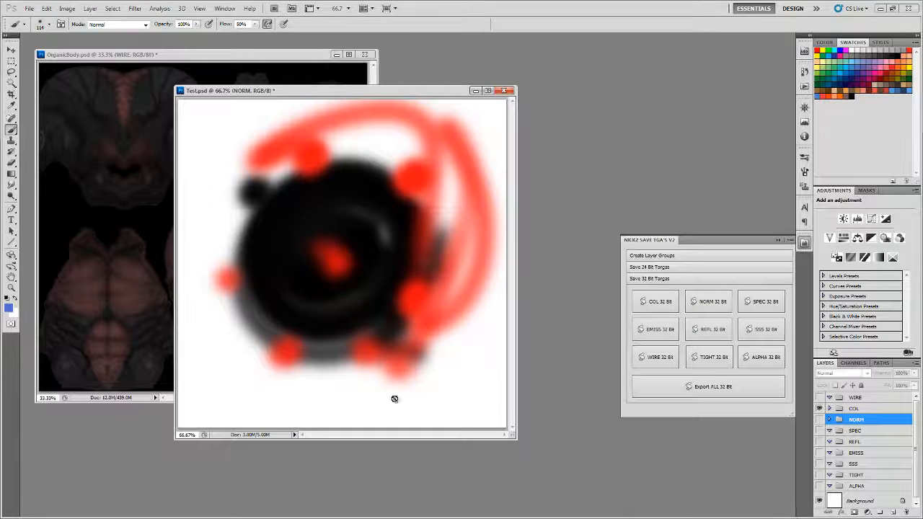
# Open Test_COL.tga from the TGA folder and inspect its Alpha 1 channel, returning to the RGB view
pyautogui.hotkey('ctrl', 'o')
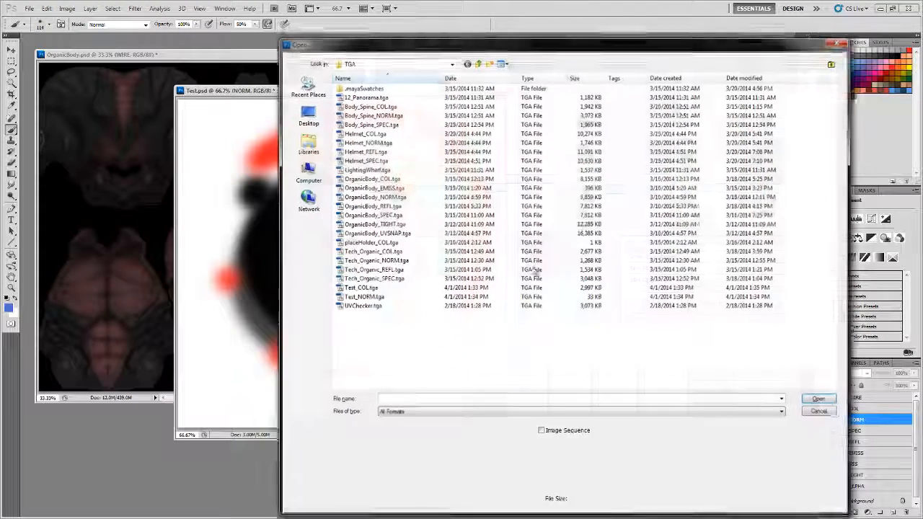
pyautogui.click(359, 287)
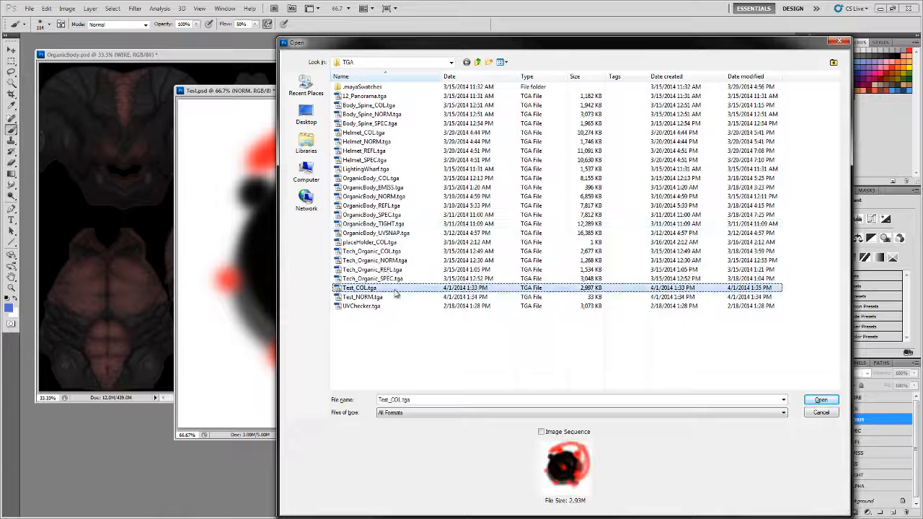
pyautogui.click(821, 400)
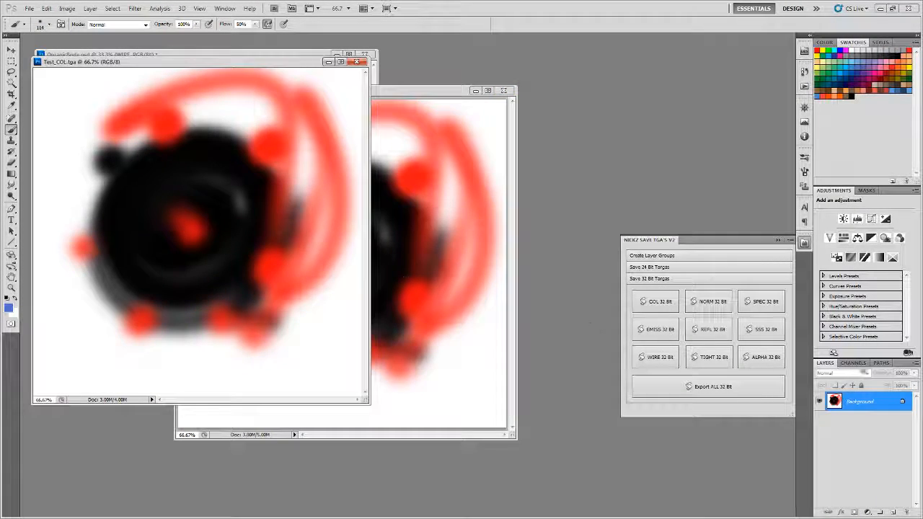
pyautogui.click(853, 363)
pyautogui.click(837, 447)
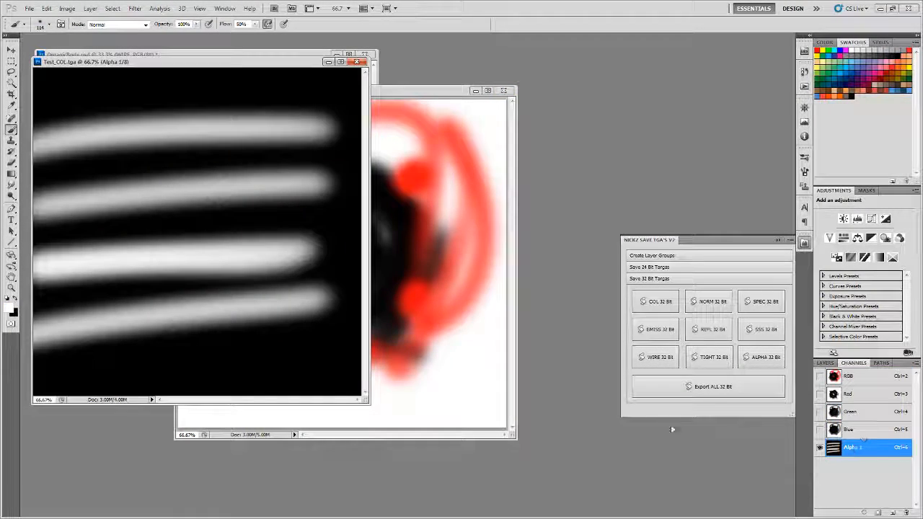
pyautogui.click(837, 375)
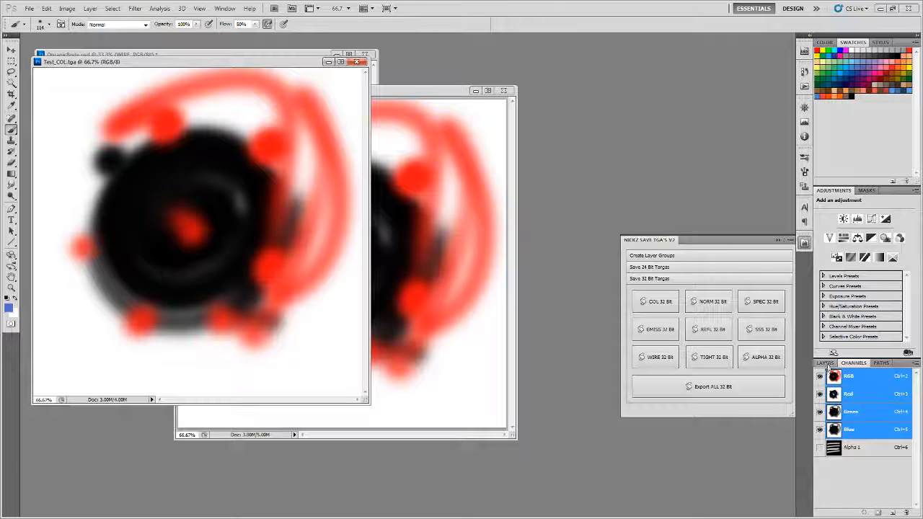
pyautogui.click(825, 363)
# Close Test_COL.tga and reposition the Test.psd window on the canvas
pyautogui.moveTo(309, 64); pyautogui.dragTo(377, 140)
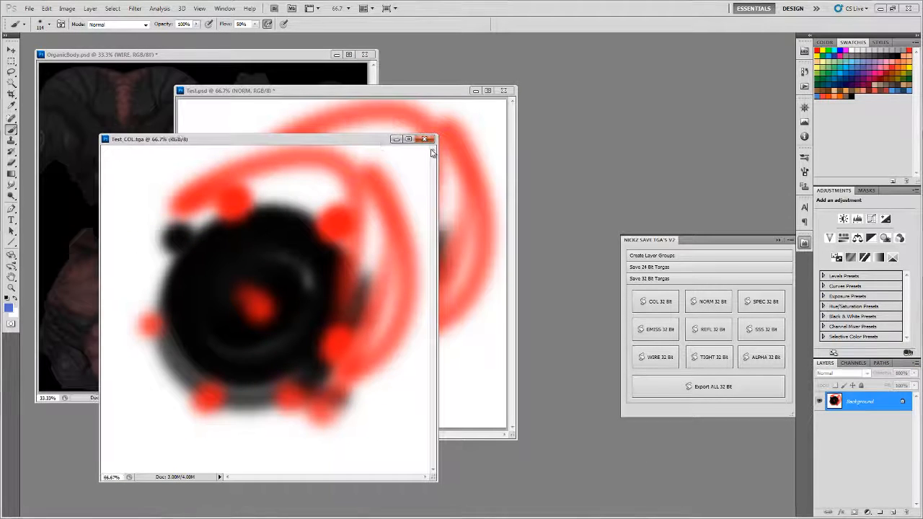
pyautogui.click(425, 140)
pyautogui.moveTo(448, 95); pyautogui.dragTo(464, 130)
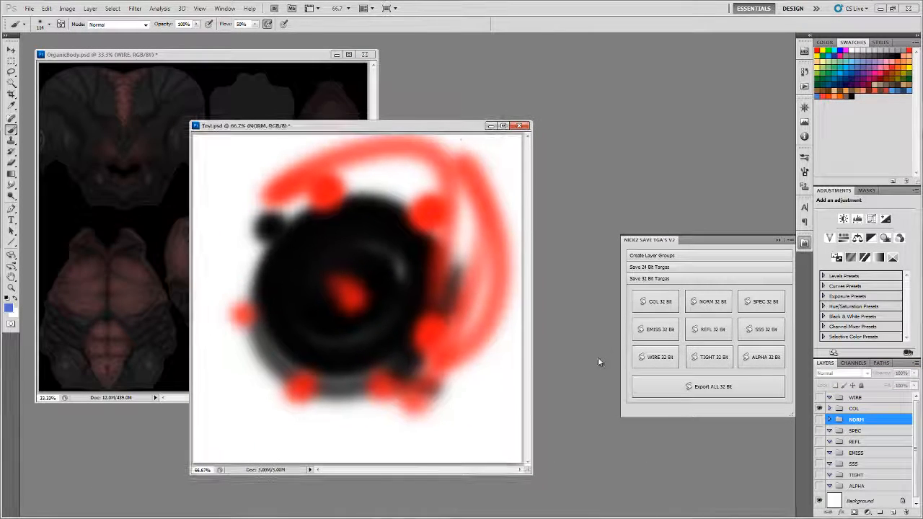
# Minimize the Test.psd window and reposition the OrganicBody.psd window on the canvas
pyautogui.click(521, 127)
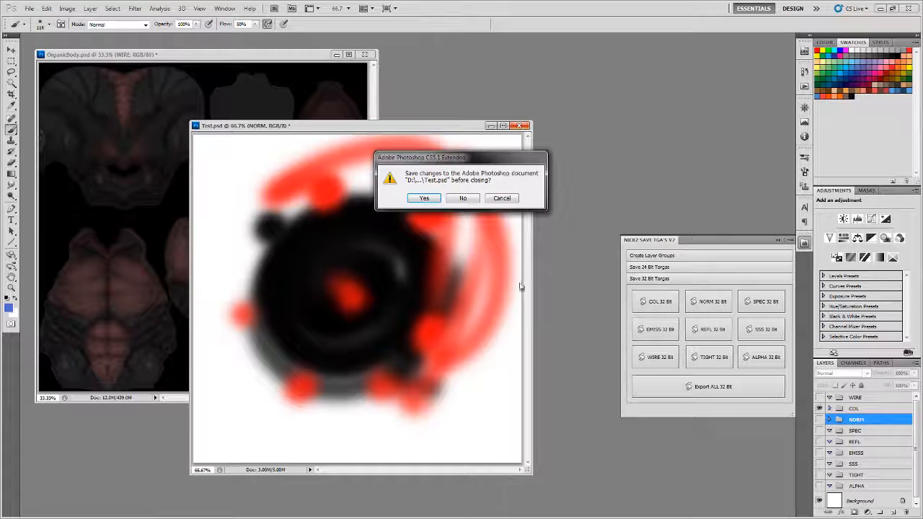
pyautogui.click(463, 199)
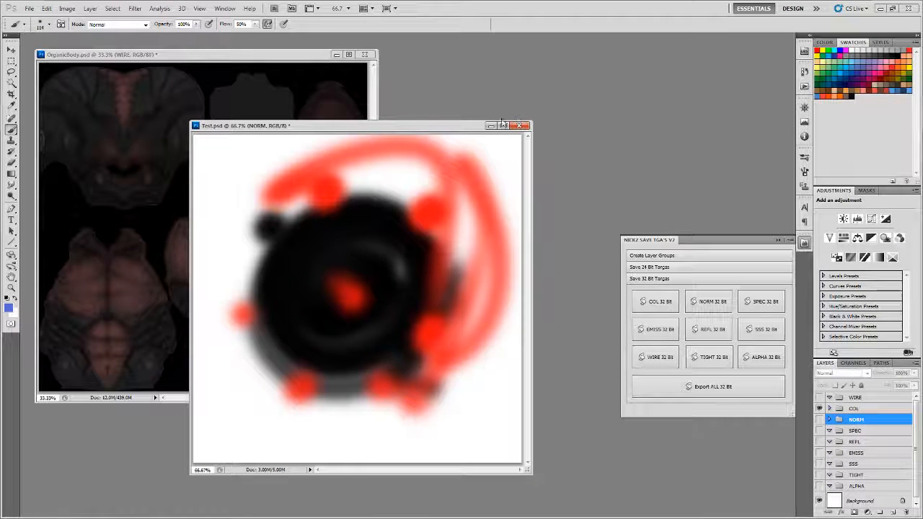
pyautogui.moveTo(288, 59); pyautogui.dragTo(342, 85)
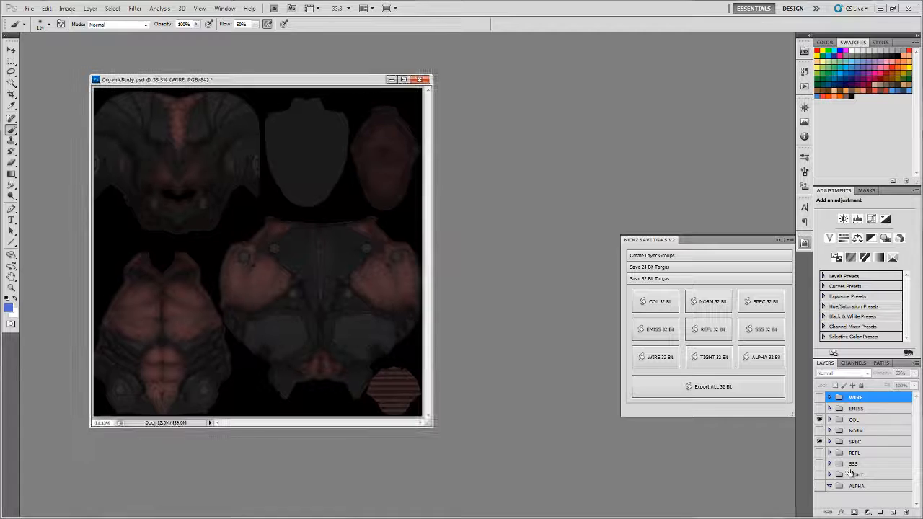
# Add a new layer above Noise in the COL group and paint horizontal blue stripes across the torso texture
pyautogui.click(830, 420)
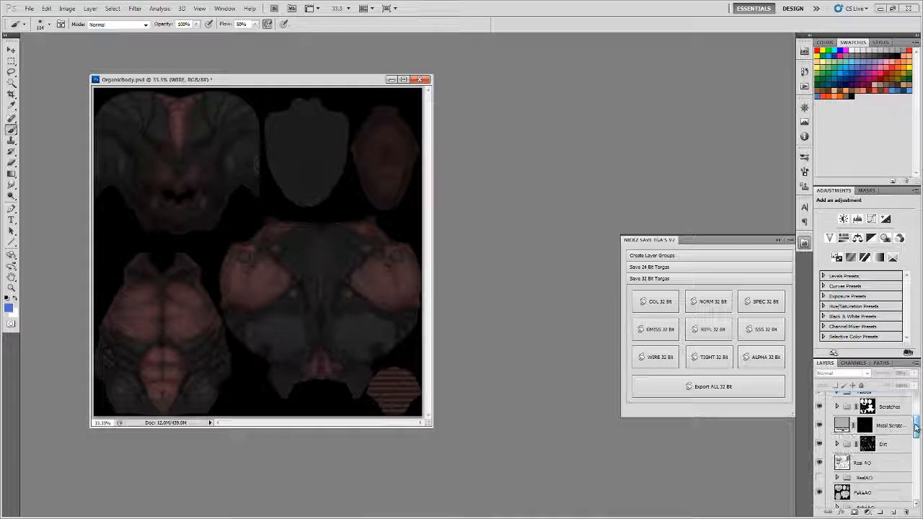
pyautogui.click(842, 438)
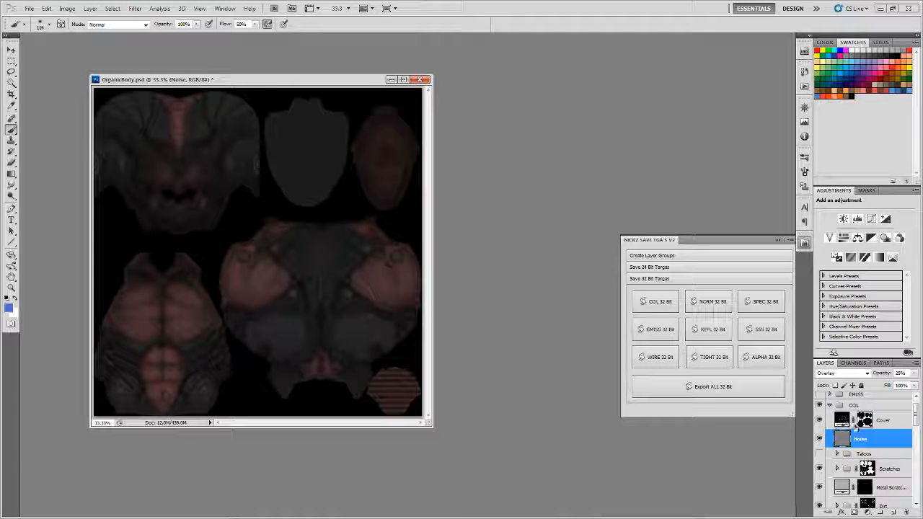
pyautogui.click(893, 511)
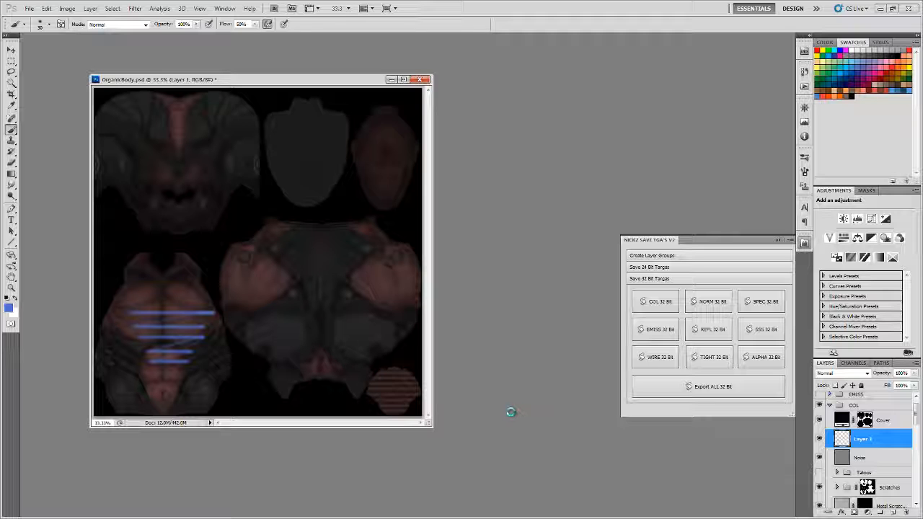
# Export the COL group as a 24-bit Targa and reload the textures in Maya to check the stripes on the model
pyautogui.click(666, 267)
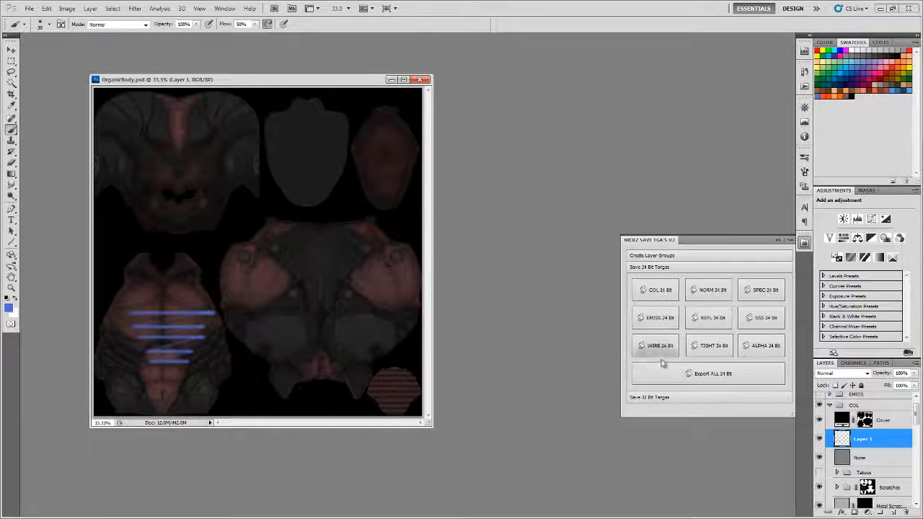
pyautogui.click(658, 291)
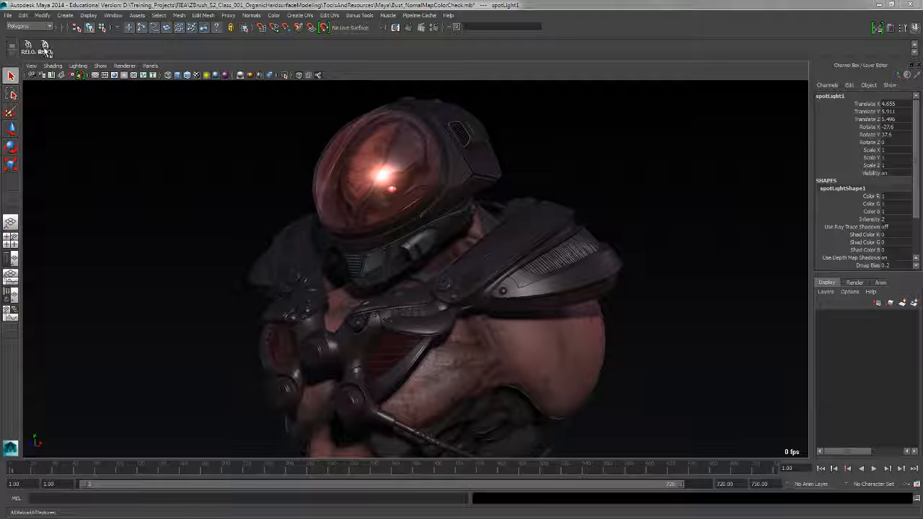
pyautogui.click(45, 52)
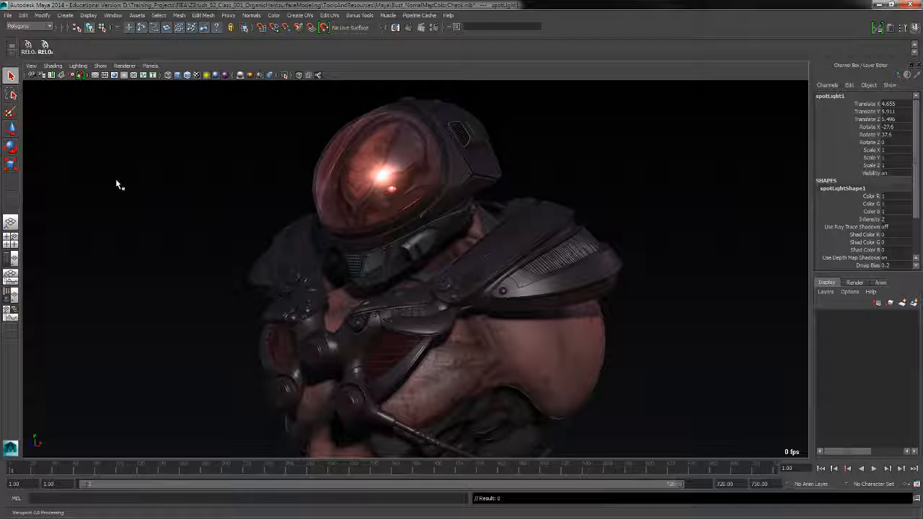
pyautogui.moveTo(115, 238); pyautogui.dragTo(508, 253)
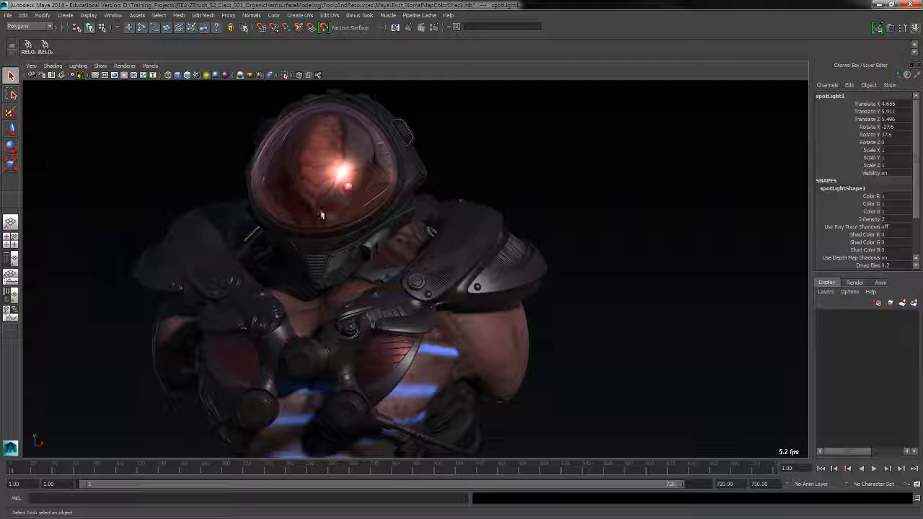
pyautogui.moveTo(623, 253); pyautogui.dragTo(616, 332)
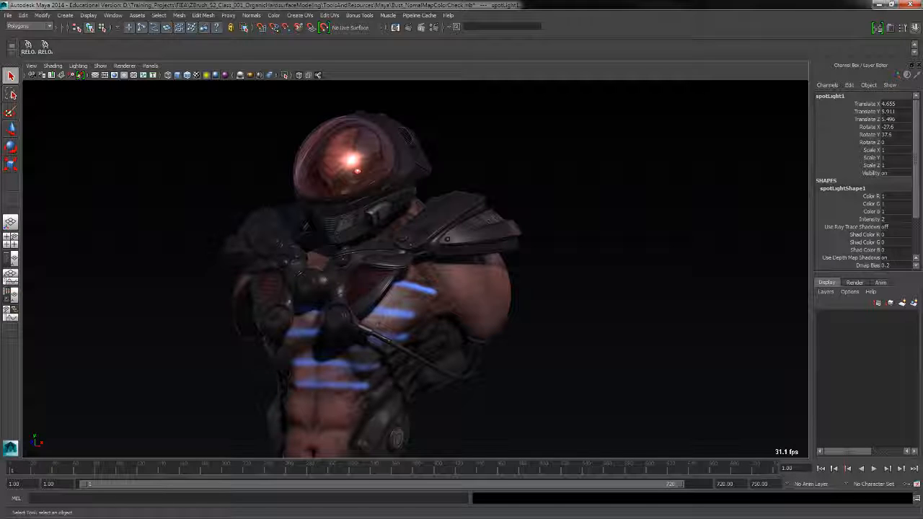
# Switch back to Photoshop, delete the blue stripe layer from OrganicBody.psd and collapse the COL group
pyautogui.hotkey('alt', 'Tab')
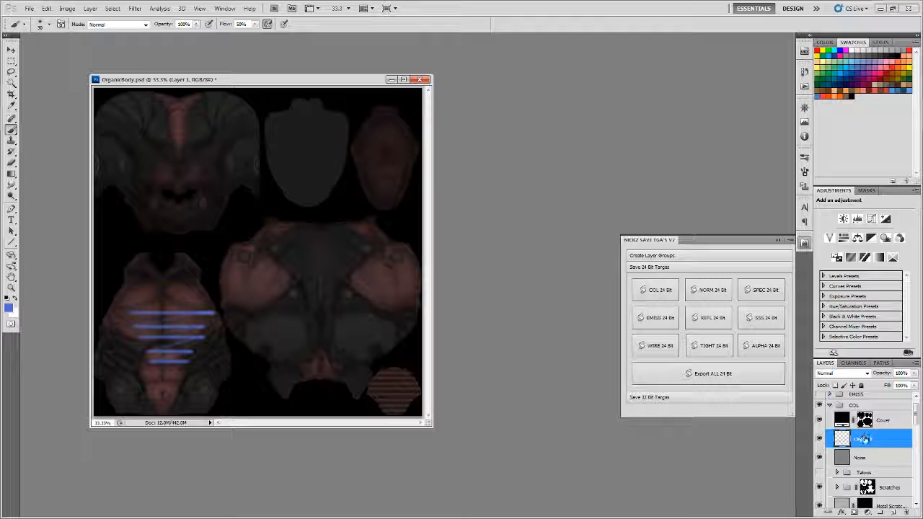
pyautogui.moveTo(865, 439)
pyautogui.mouseDown()
pyautogui.moveTo(894, 451)
pyautogui.moveTo(906, 509)
pyautogui.mouseUp()
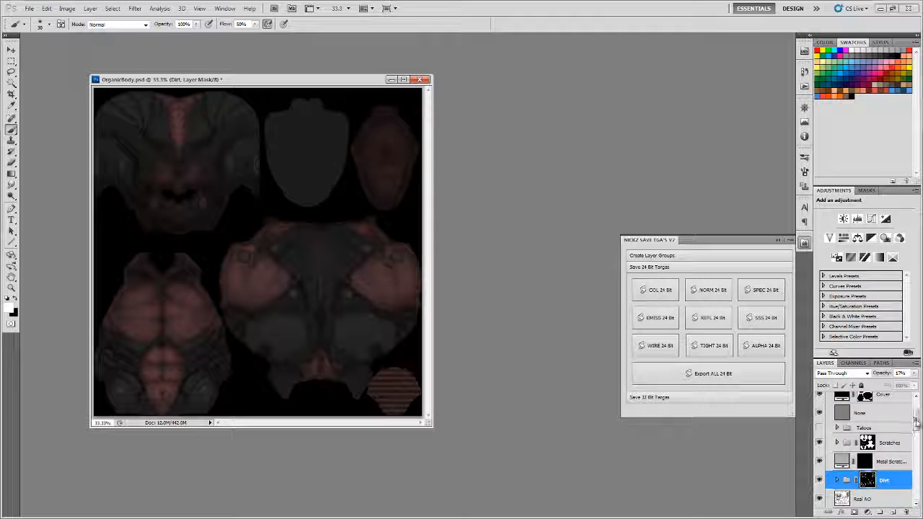
pyautogui.moveTo(917, 424); pyautogui.dragTo(917, 403)
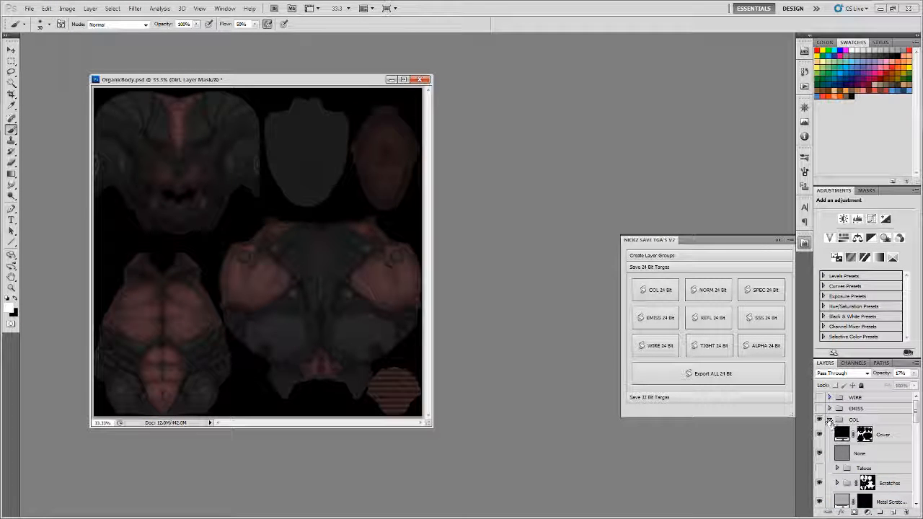
pyautogui.click(829, 420)
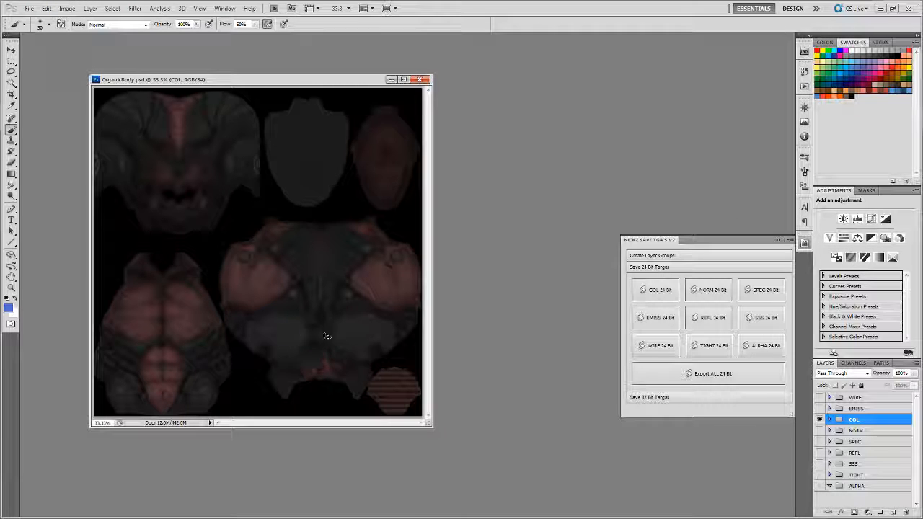
# Export all layer groups as 24-bit Targas, and leave the COL group shown and the ALPHA group hidden
pyautogui.click(712, 375)
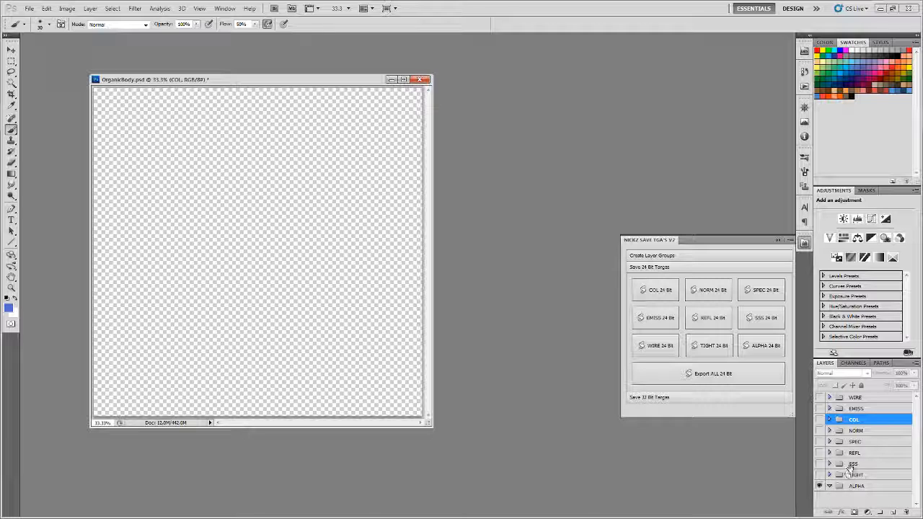
pyautogui.click(819, 420)
pyautogui.click(819, 481)
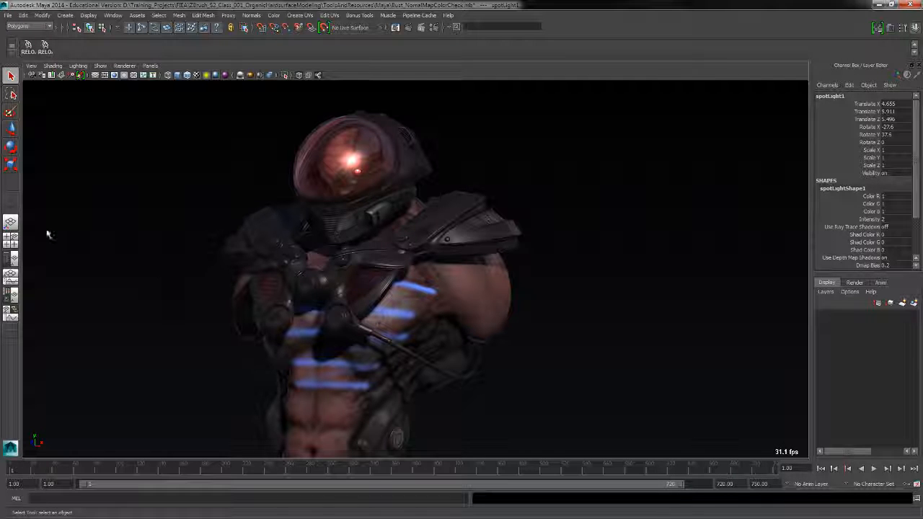
# Switch to Maya and reload the textures to inspect the model without the blue stripes
pyautogui.click(48, 52)
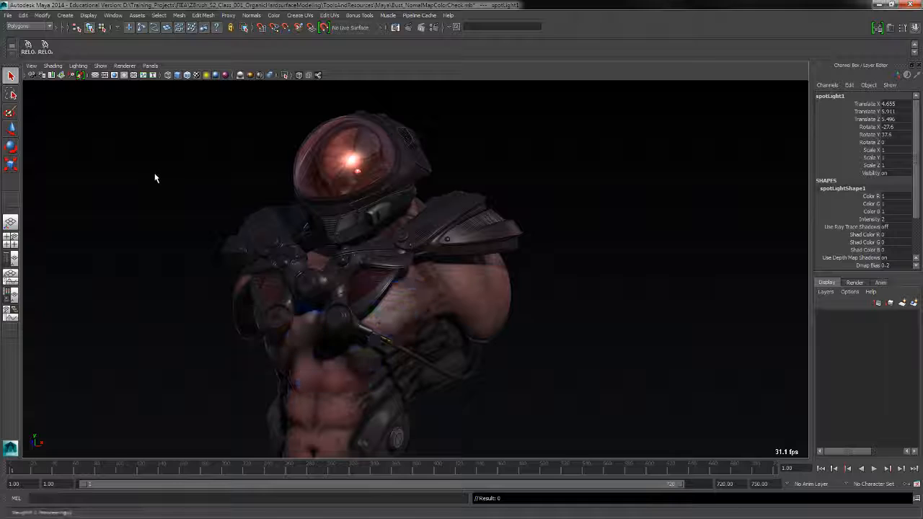
pyautogui.moveTo(150, 181); pyautogui.dragTo(150, 186)
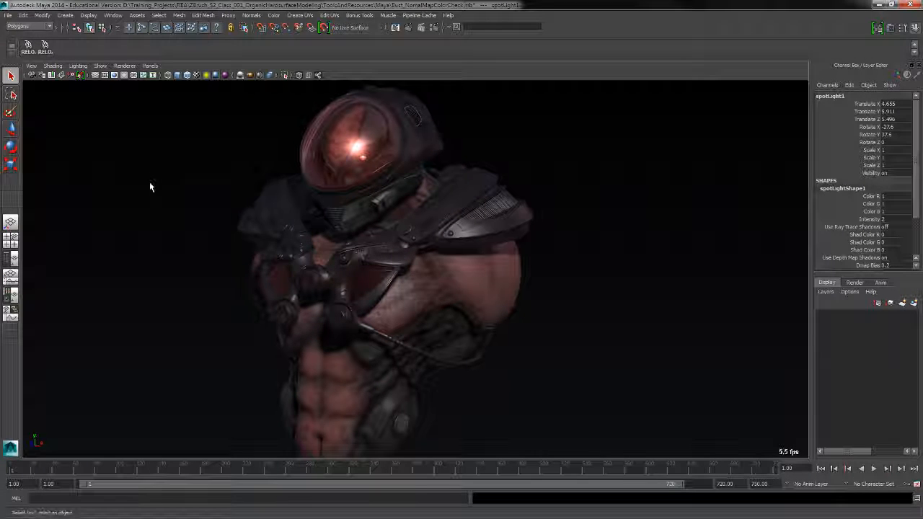
pyautogui.moveTo(612, 365); pyautogui.dragTo(592, 369)
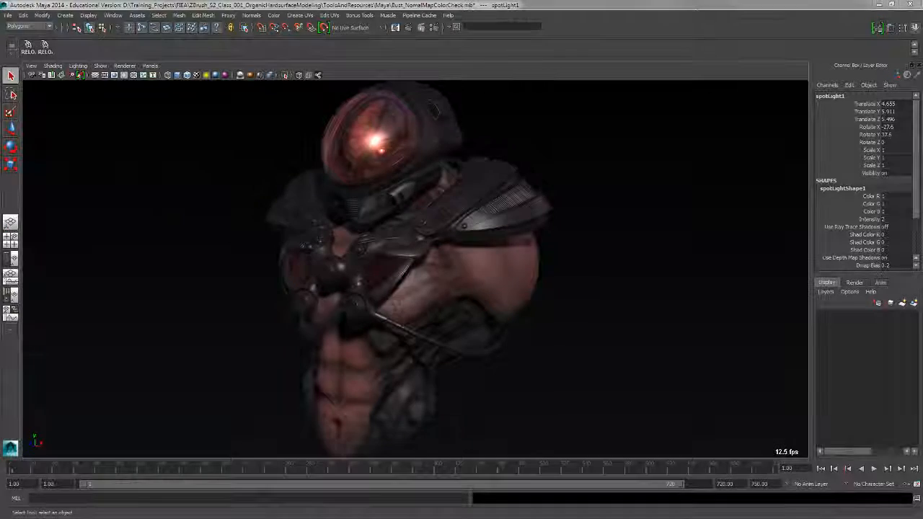
# Switch to Adobe Extension Manager CS5.5 and view the extensions installed for Photoshop CS5.1 64
pyautogui.hotkey('alt', 'Tab')
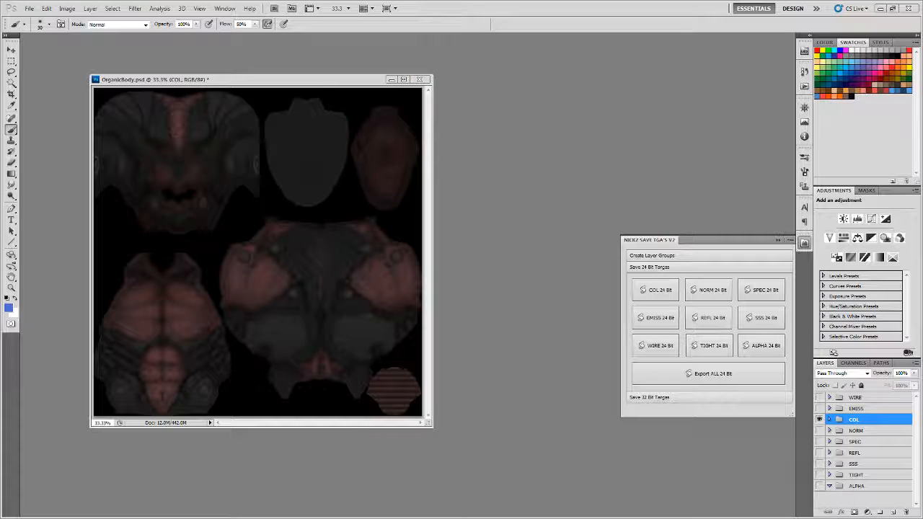
pyautogui.moveTo(0, 163); pyautogui.dragTo(153, 187)
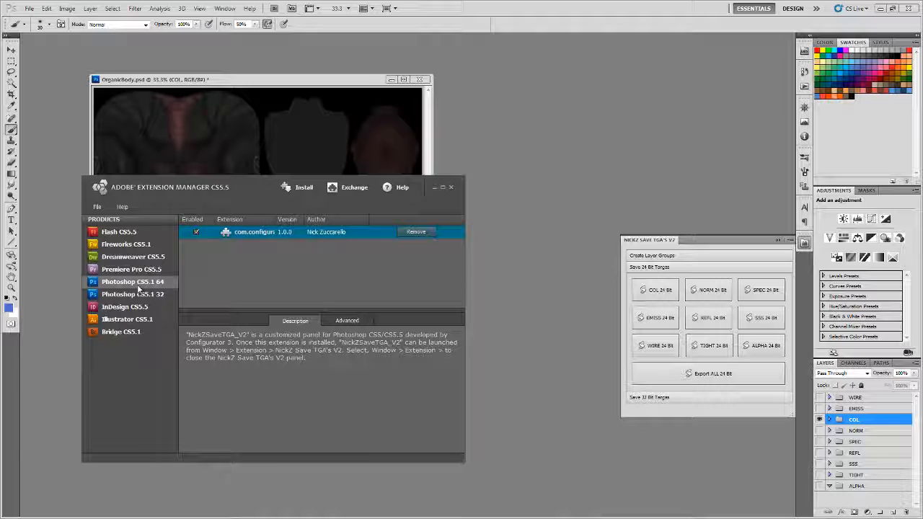
pyautogui.click(138, 289)
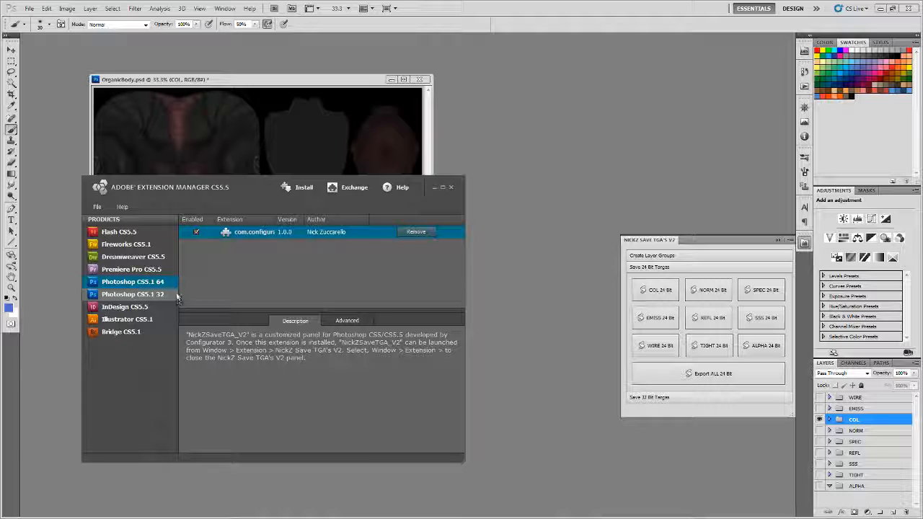
# Choose NickZSaveTGA_V2.zxp as the extension to install, cancel the installation and close the Extension Manager
pyautogui.click(97, 207)
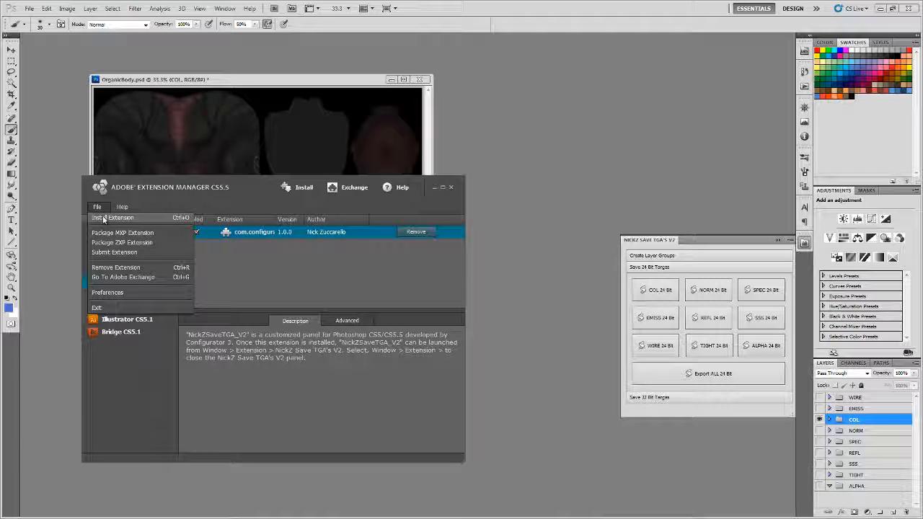
pyautogui.click(104, 218)
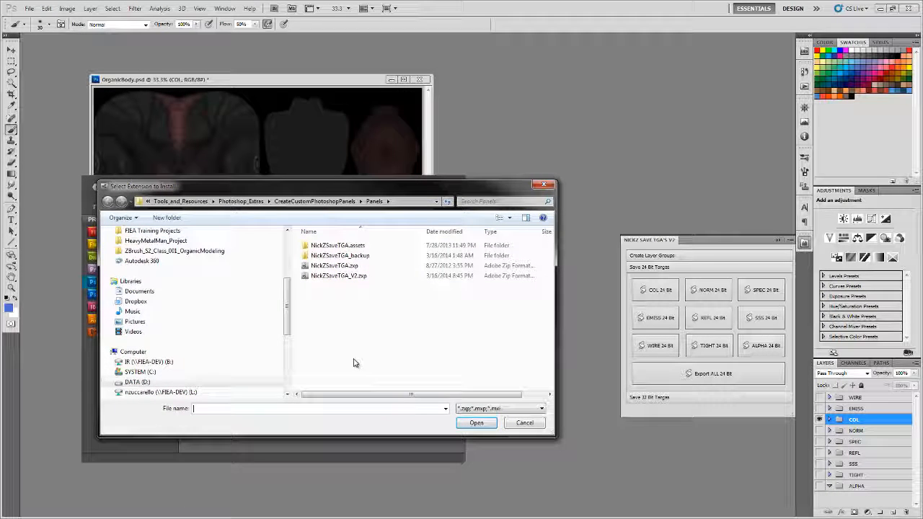
pyautogui.click(349, 277)
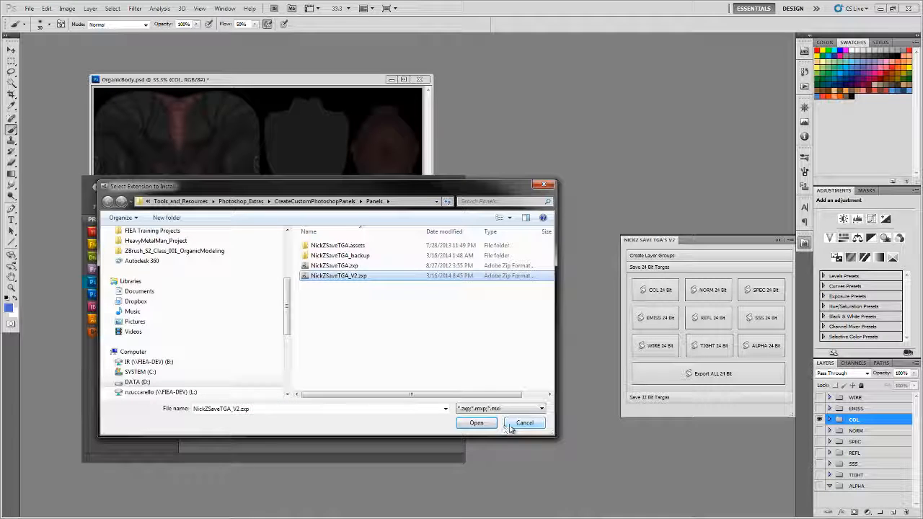
pyautogui.click(526, 424)
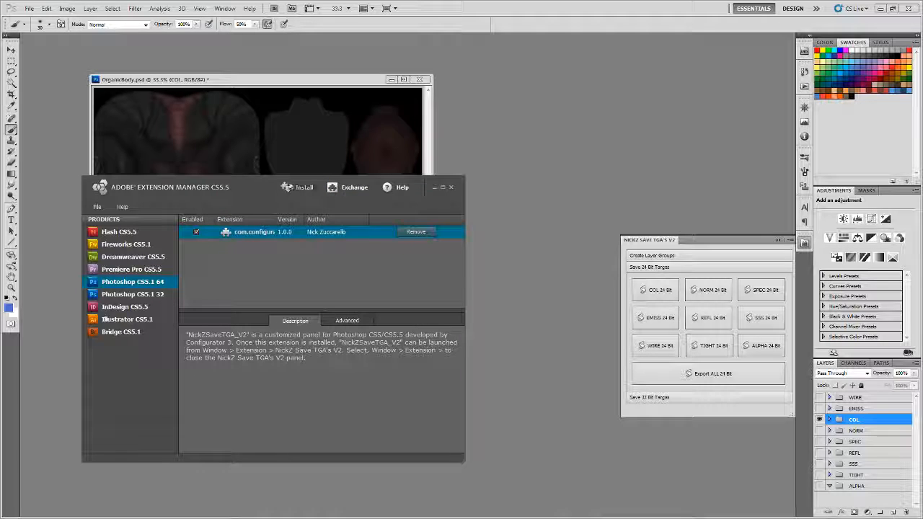
pyautogui.click(451, 189)
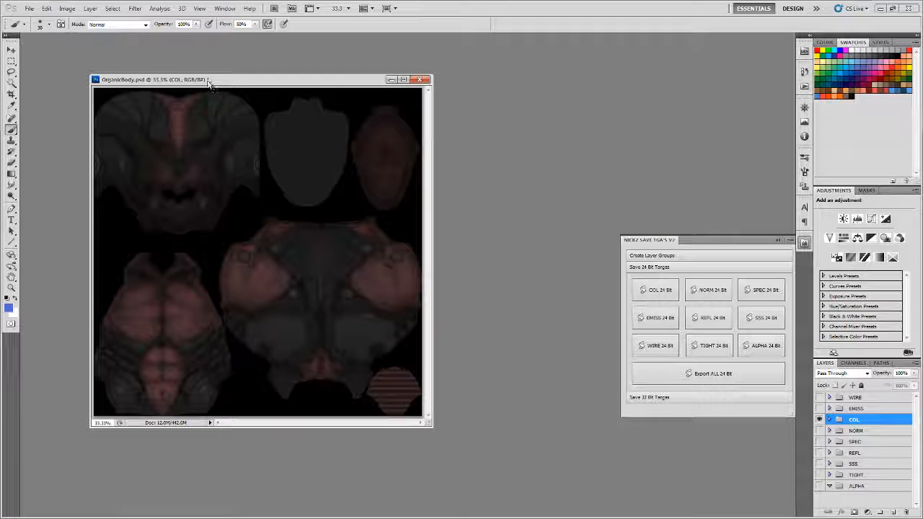
# Look up NickZ Save TGA's V2 among Photoshop's extensions and collapse its panel to an icon
pyautogui.click(224, 8)
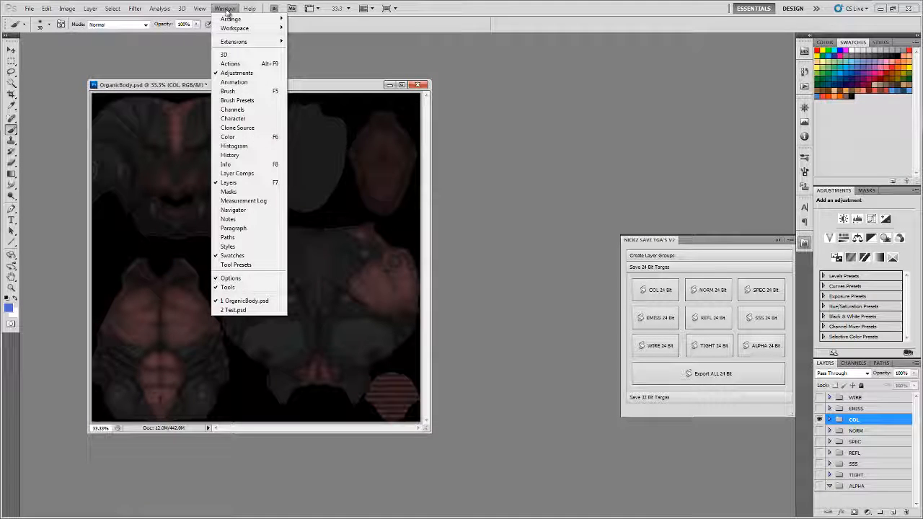
pyautogui.moveTo(228, 41)
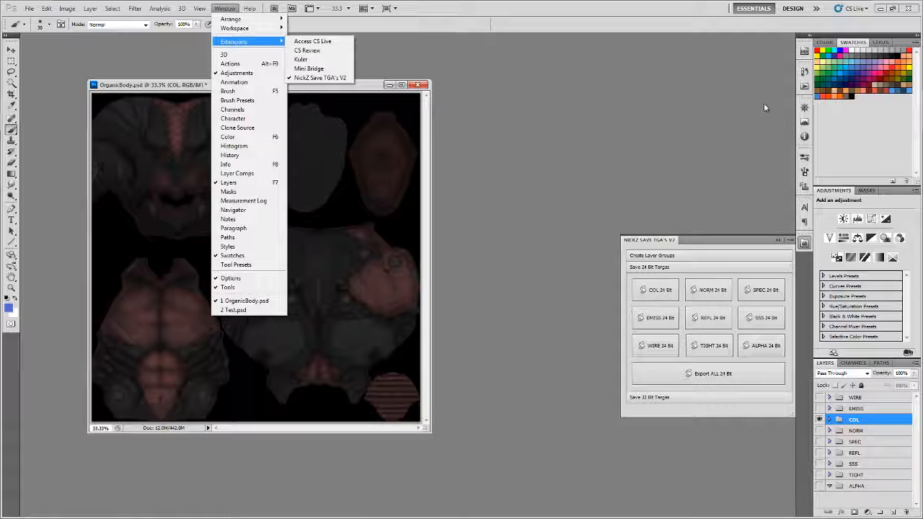
pyautogui.click(780, 241)
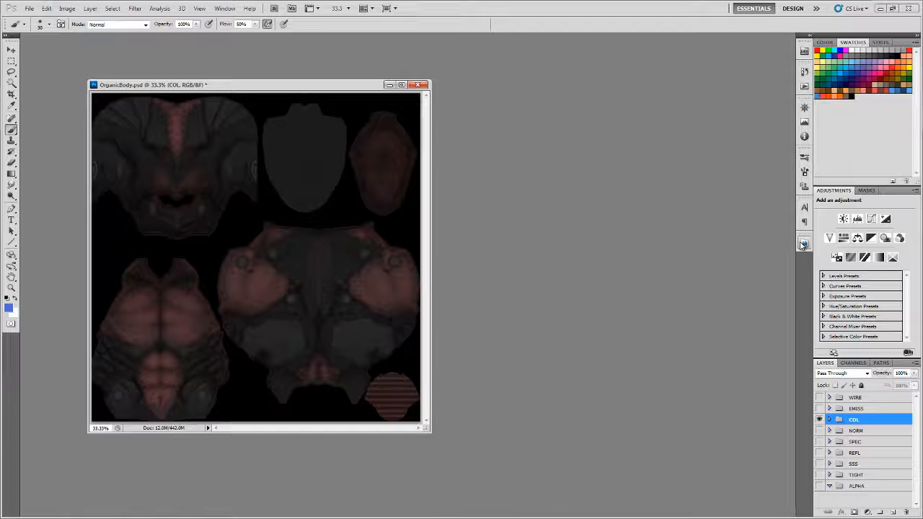
pyautogui.click(804, 243)
pyautogui.click(805, 243)
pyautogui.click(804, 243)
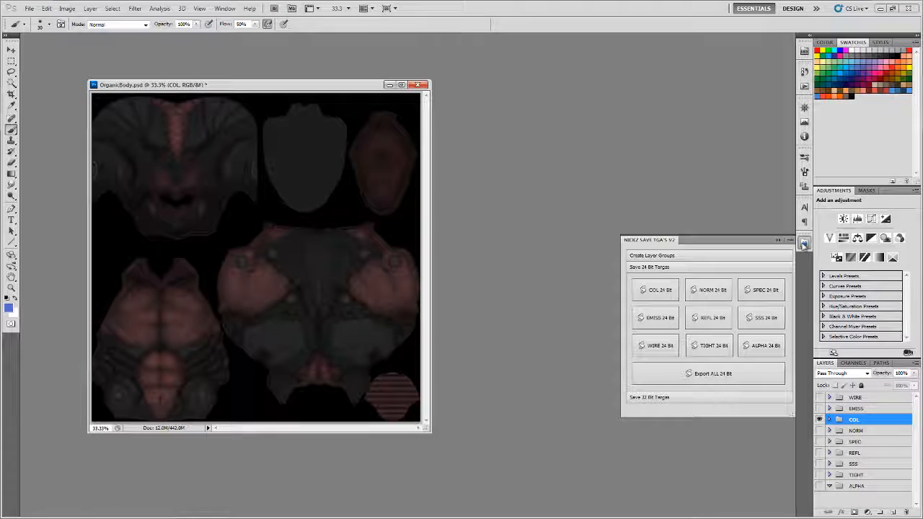
pyautogui.click(779, 241)
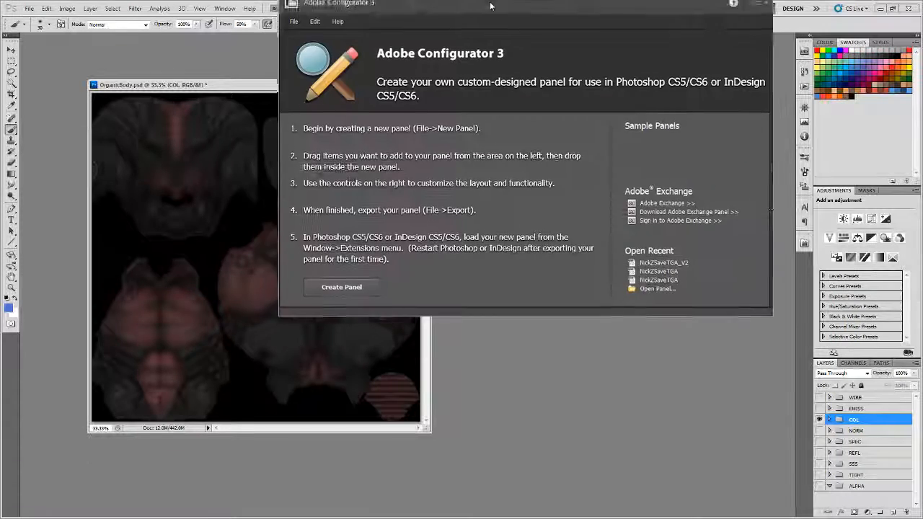
# Switch to Adobe Configurator 3 and reposition its welcome window over the Photoshop canvas
pyautogui.moveTo(490, 6); pyautogui.dragTo(373, 114)
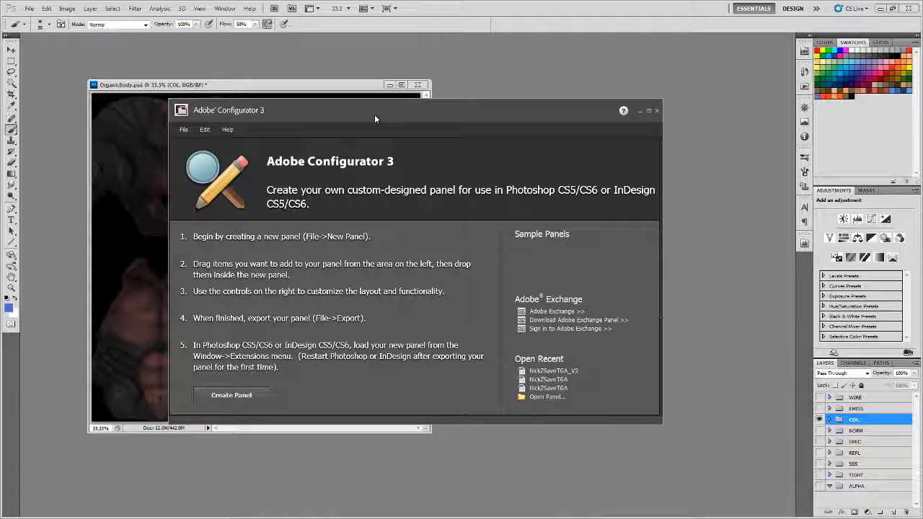
pyautogui.moveTo(422, 118); pyautogui.dragTo(433, 134)
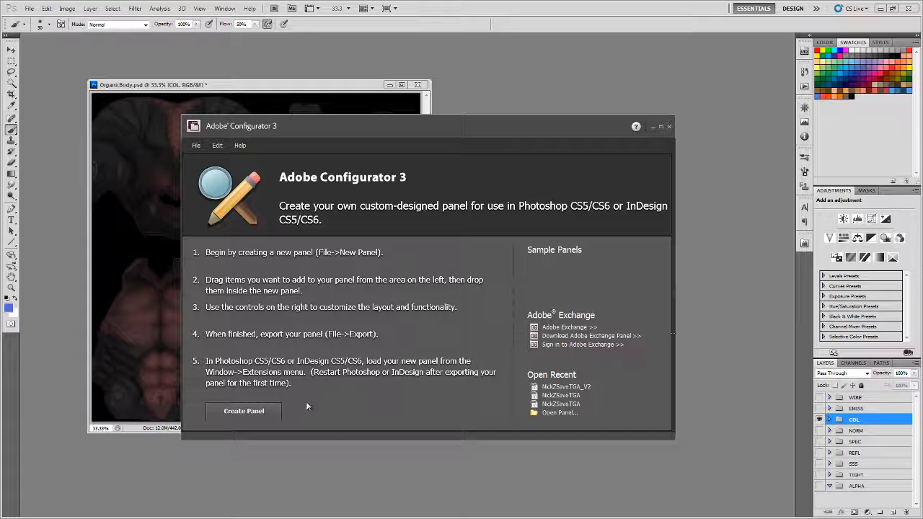
# Create a new panel named Test with Photoshop CS5/CS5.1 as its product
pyautogui.click(242, 411)
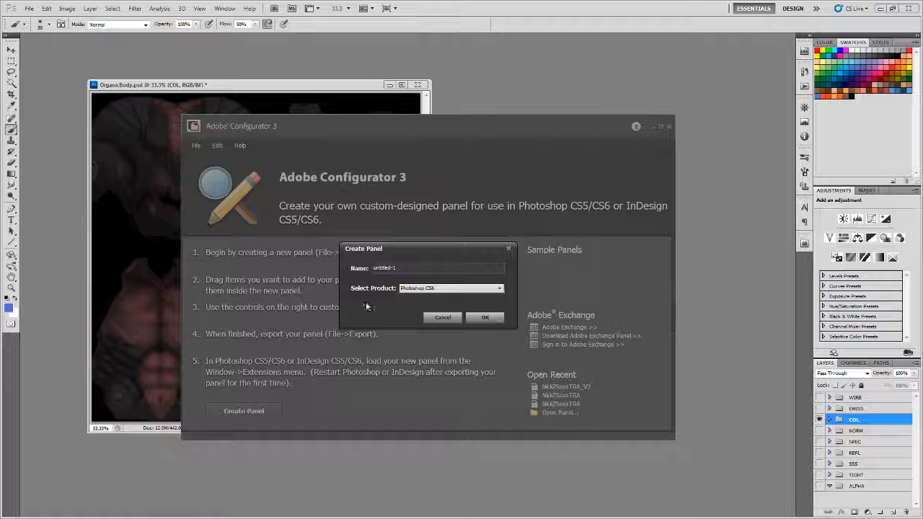
pyautogui.click(436, 289)
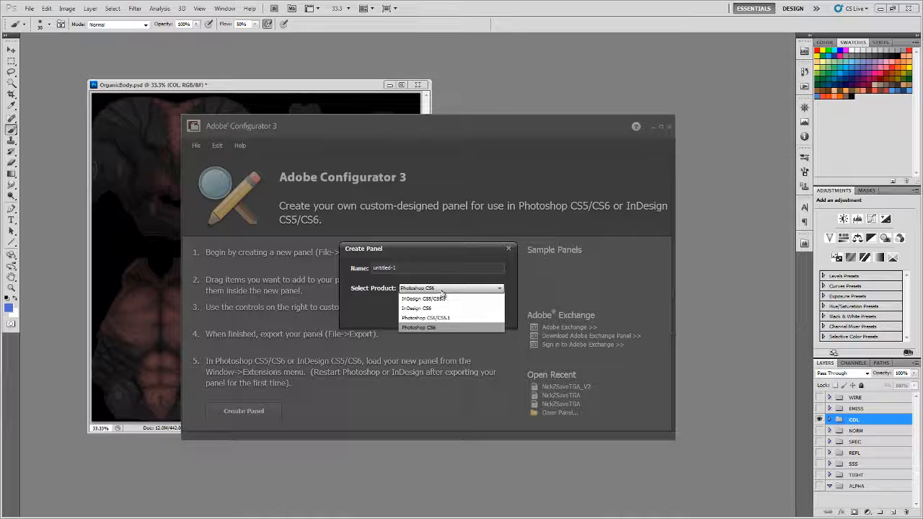
pyautogui.click(452, 328)
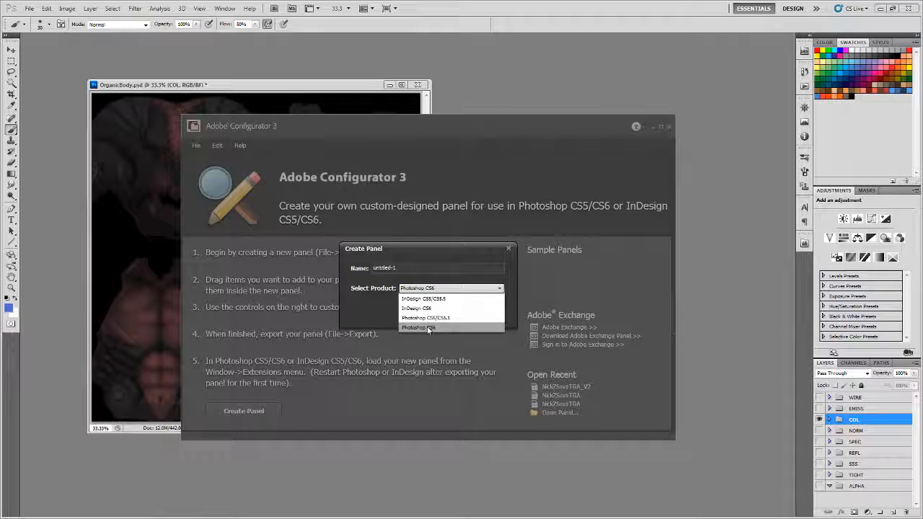
pyautogui.click(433, 289)
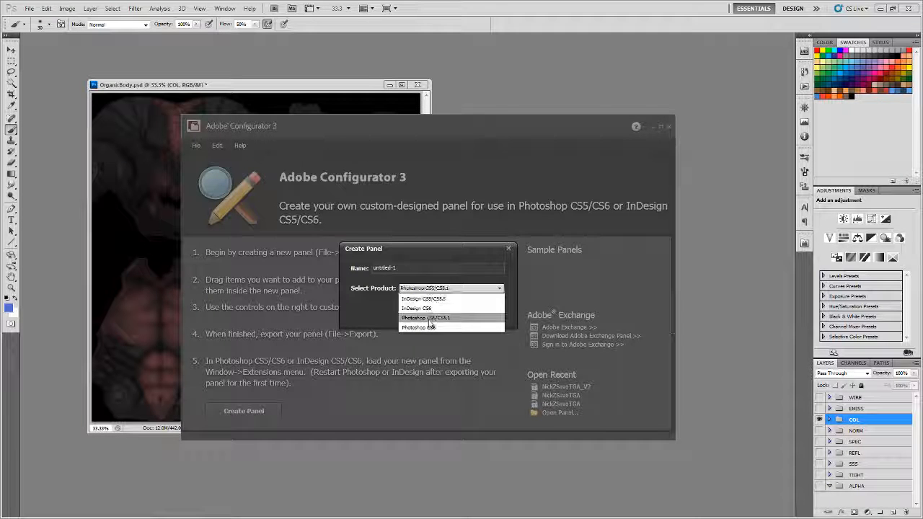
pyautogui.click(429, 294)
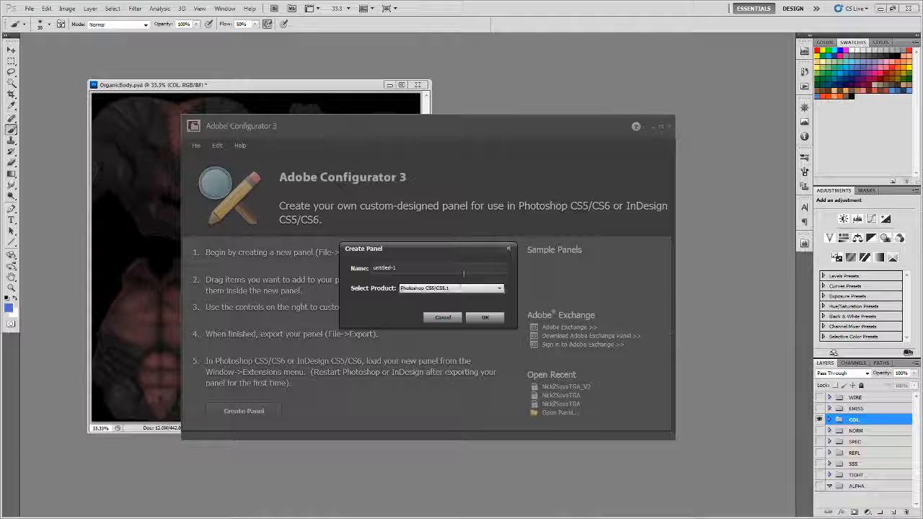
pyautogui.doubleClick(403, 267)
pyautogui.press('BackSpace')
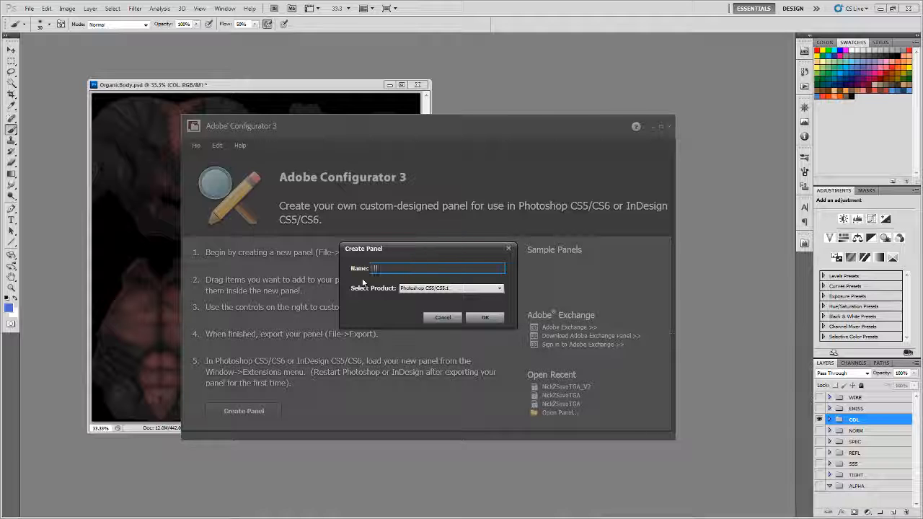
pyautogui.click(486, 317)
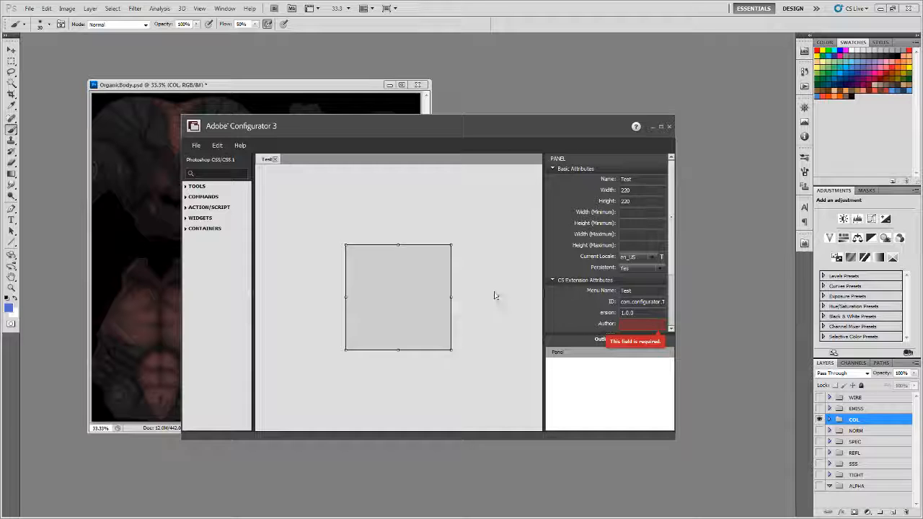
# Enlarge the Test panel to about 380 wide by 296 high
pyautogui.moveTo(346, 297); pyautogui.dragTo(320, 300)
pyautogui.moveTo(486, 296); pyautogui.dragTo(491, 296)
pyautogui.moveTo(397, 244); pyautogui.dragTo(397, 228)
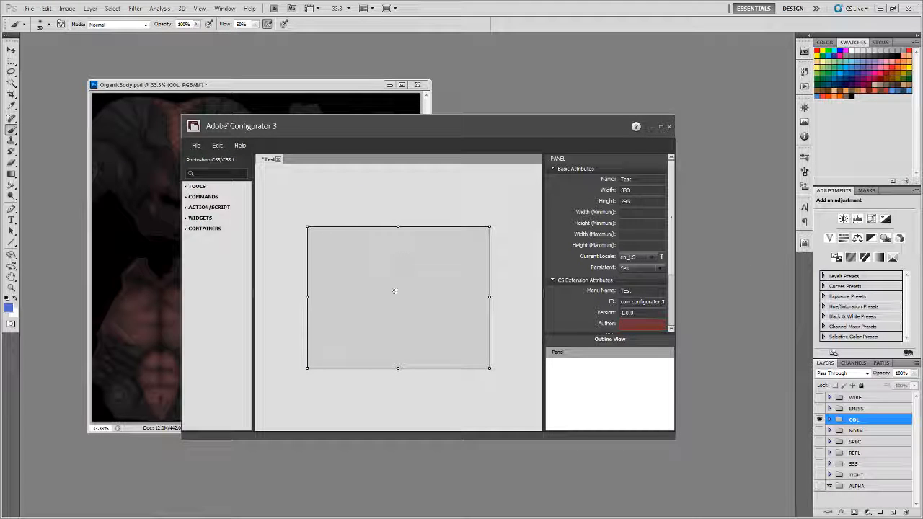
# Add the Rectangular Marquee, Elliptical Marquee, Gradient and Rectangle tools in a row along the panel's upper edge
pyautogui.click(196, 186)
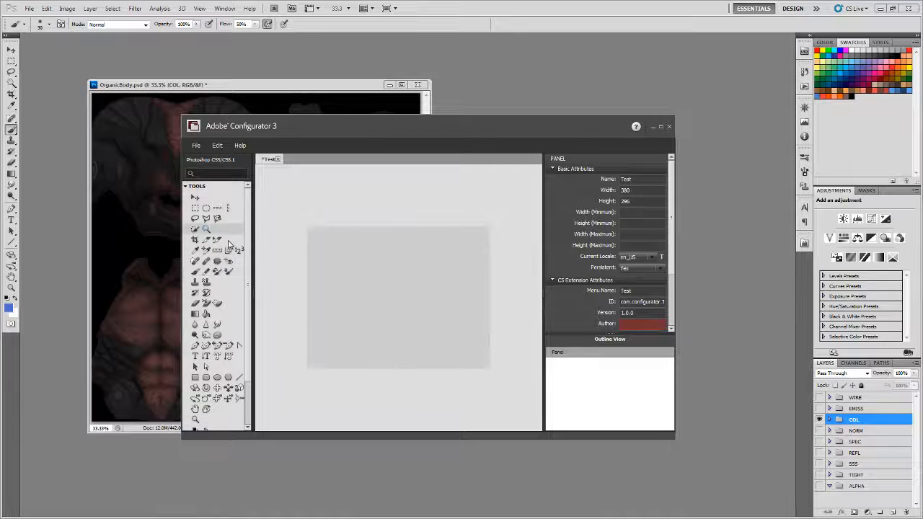
pyautogui.moveTo(230, 244); pyautogui.dragTo(318, 240)
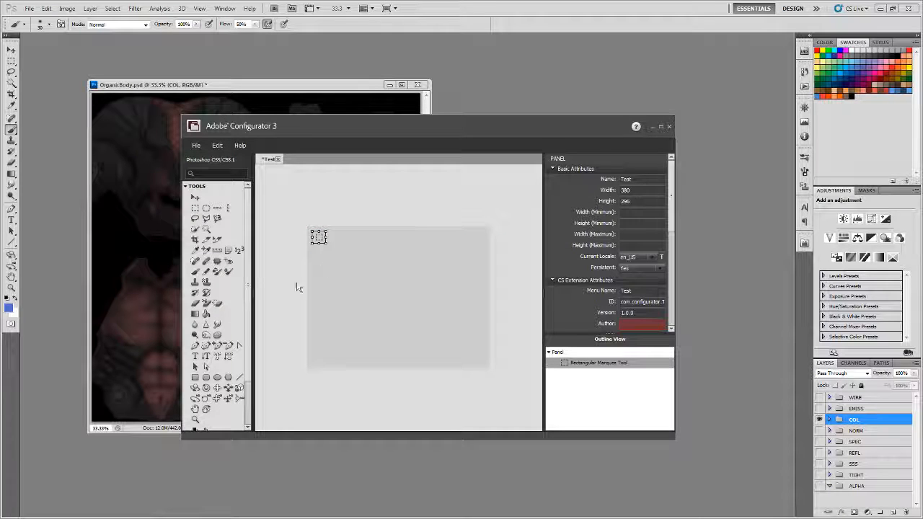
pyautogui.moveTo(208, 209); pyautogui.dragTo(332, 239)
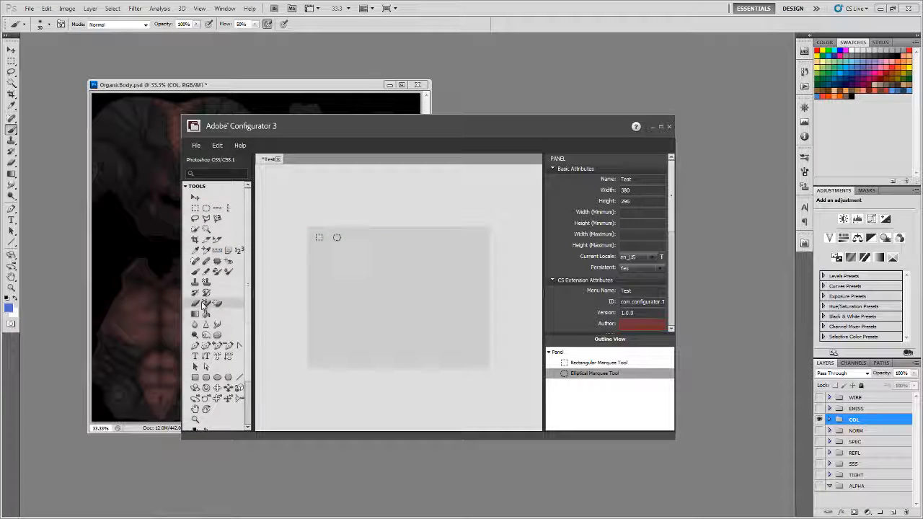
pyautogui.moveTo(194, 314); pyautogui.dragTo(354, 239)
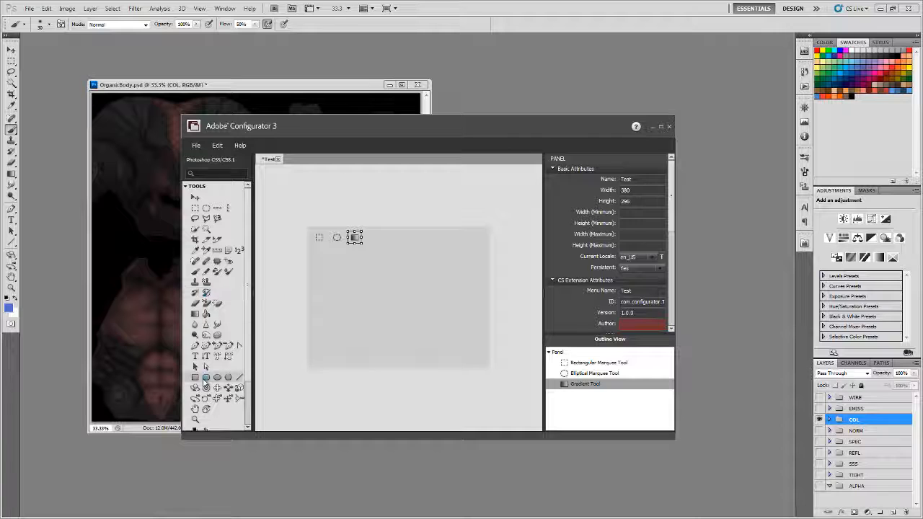
pyautogui.moveTo(198, 380); pyautogui.dragTo(372, 239)
pyautogui.click(191, 187)
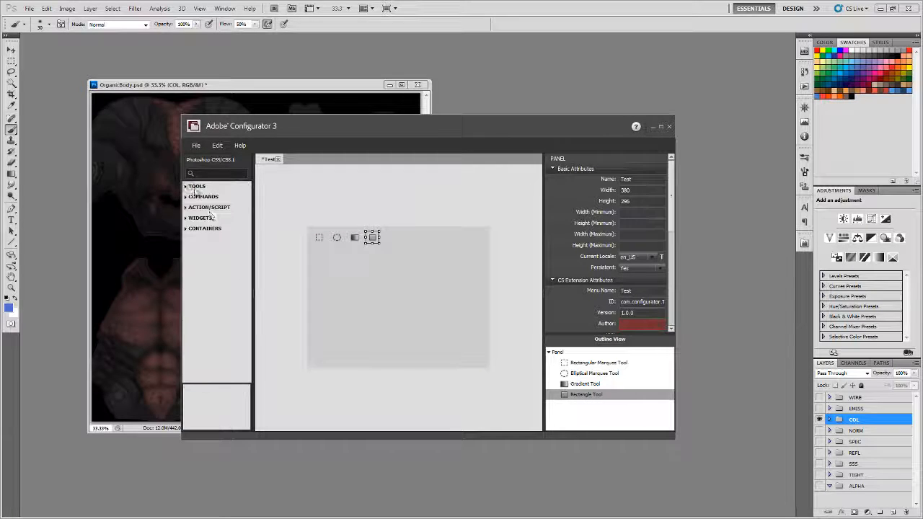
# Add a Script button about 91 by 53 to the panel, below the row of tools
pyautogui.click(186, 196)
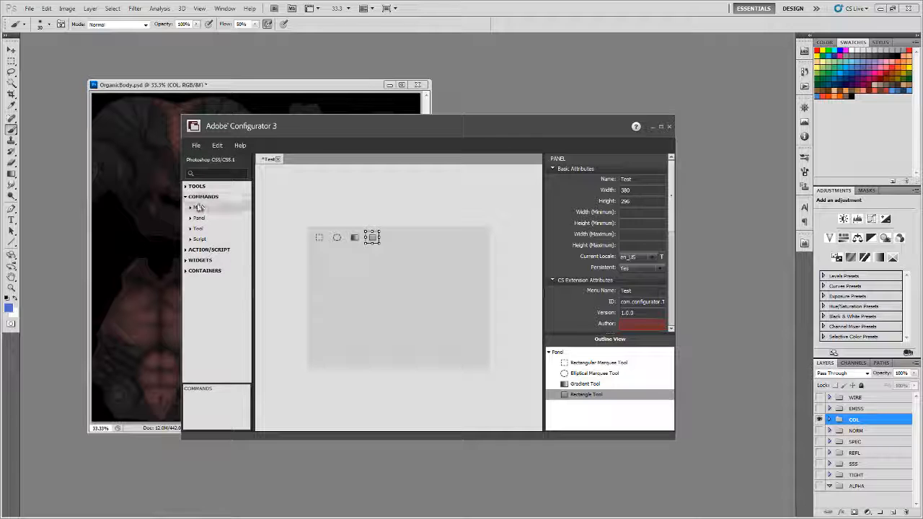
pyautogui.click(186, 197)
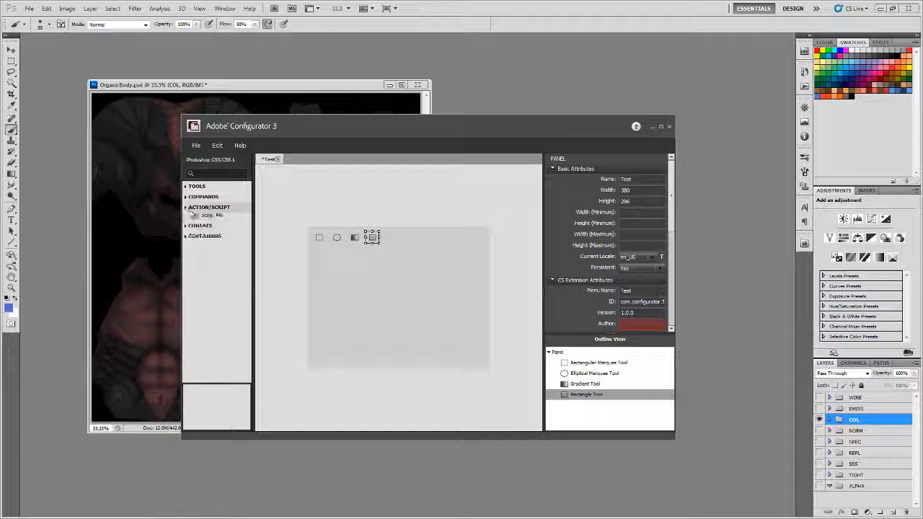
pyautogui.click(186, 207)
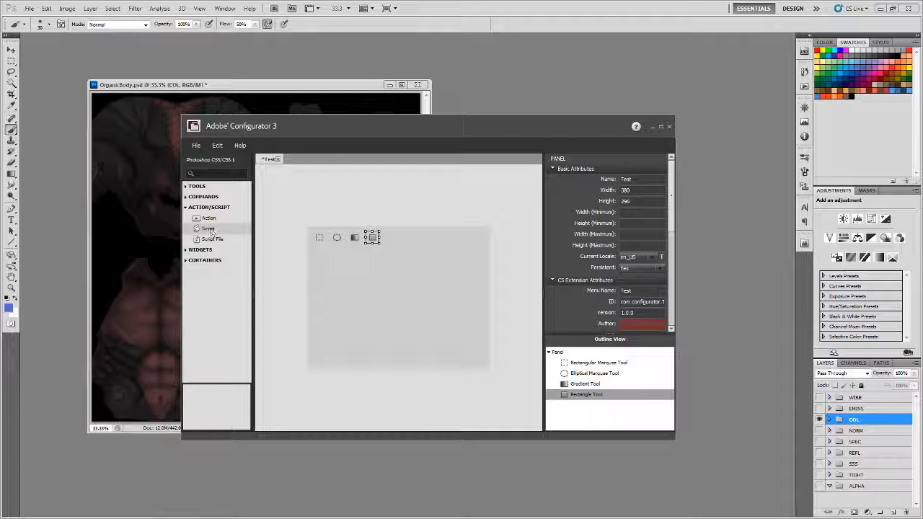
pyautogui.moveTo(209, 232); pyautogui.dragTo(362, 281)
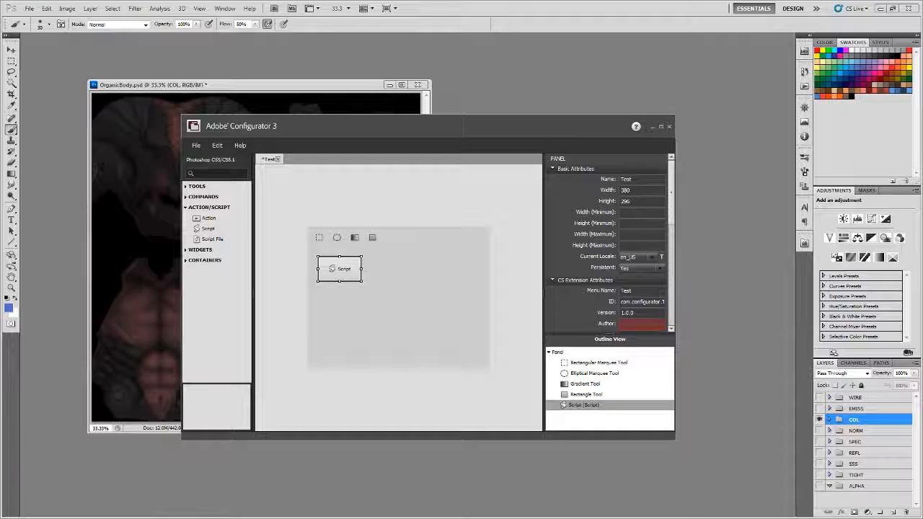
# View the Script button's script editor without entering code and look through the panel and object attributes
pyautogui.moveTo(670, 186); pyautogui.dragTo(671, 252)
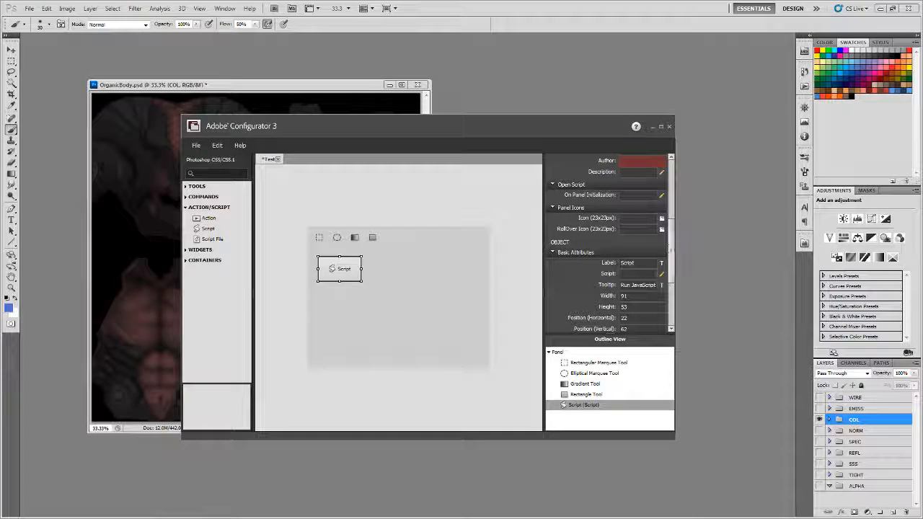
pyautogui.click(661, 276)
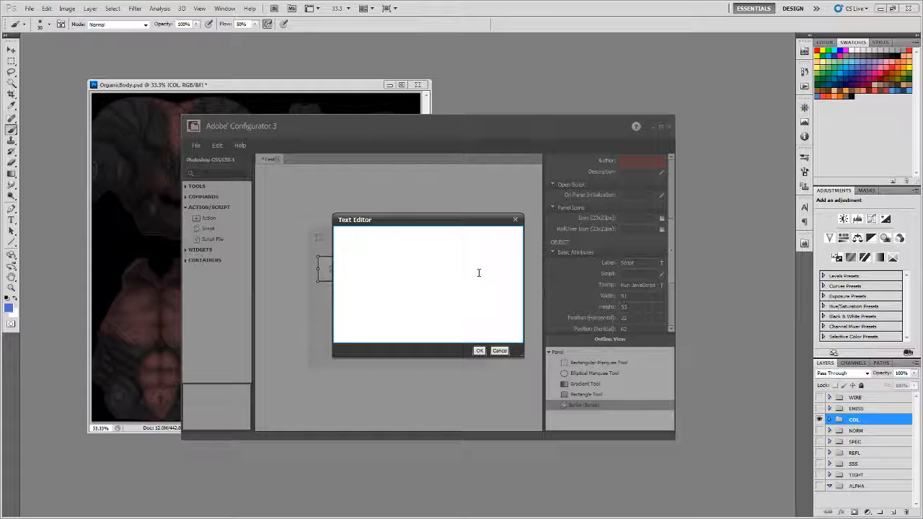
pyautogui.click(515, 220)
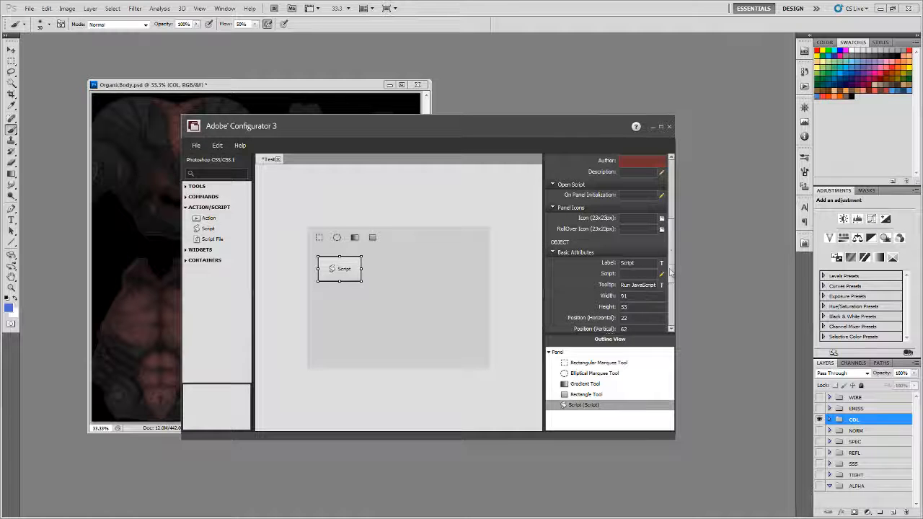
pyautogui.scroll(-1, 668, 274)
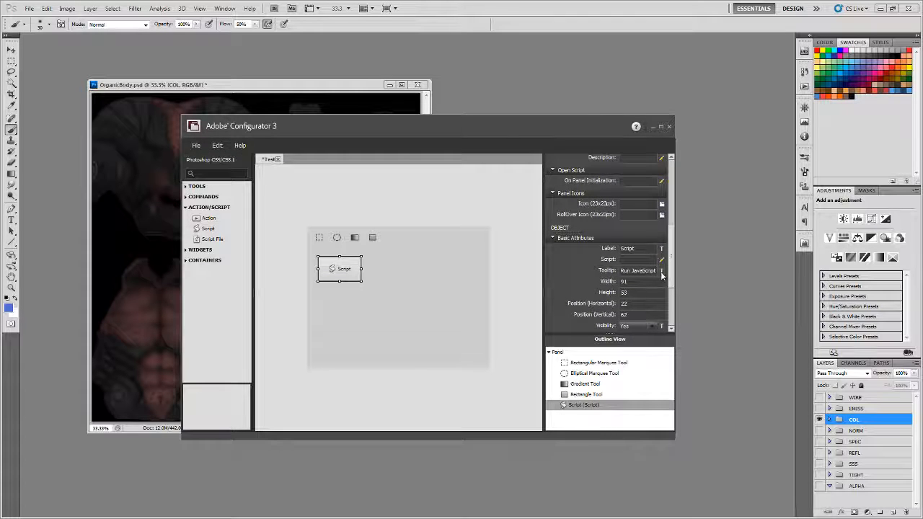
pyautogui.scroll(-1, 669, 281)
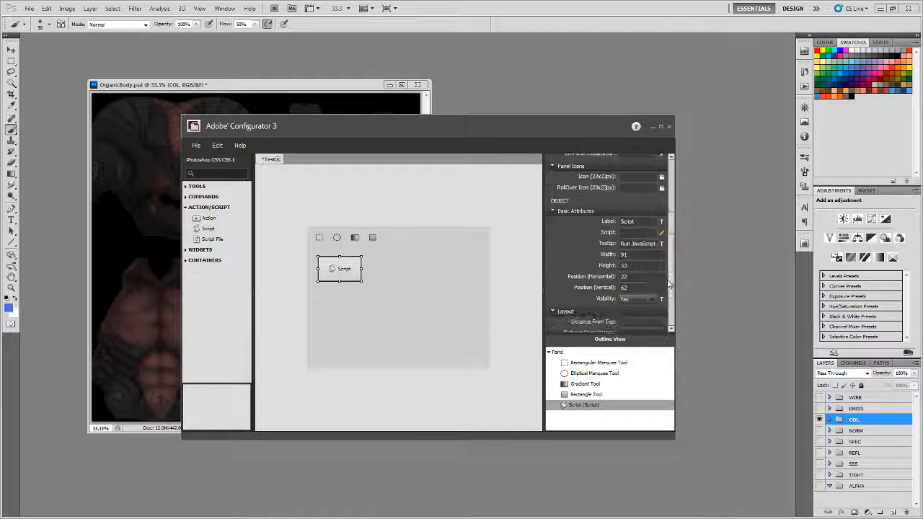
pyautogui.scroll(8, 666, 296)
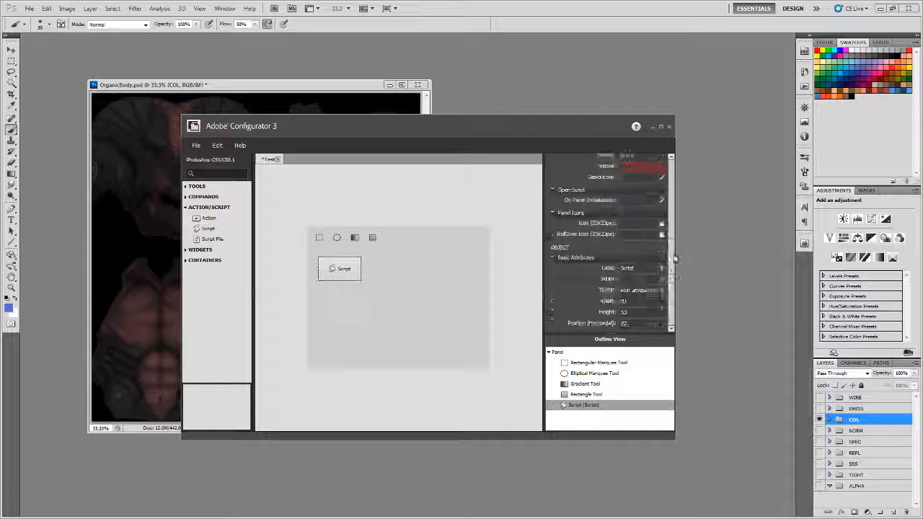
pyautogui.scroll(5, 670, 244)
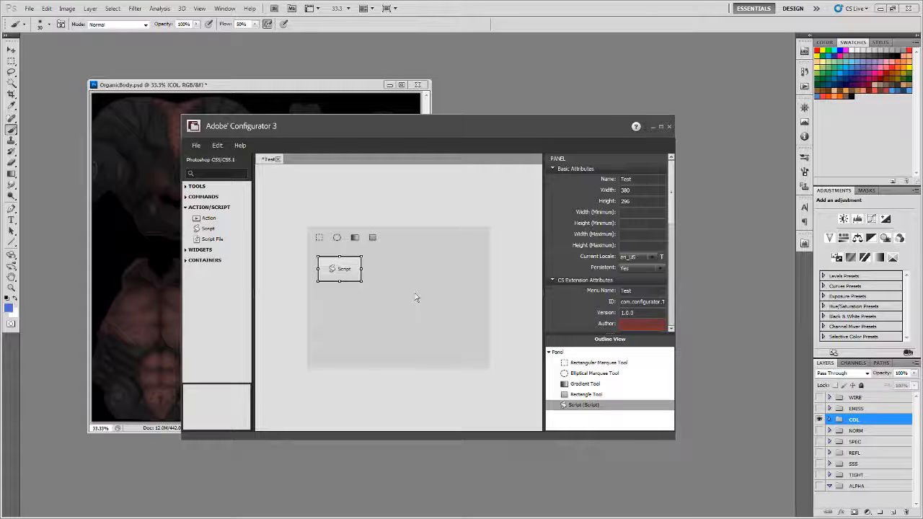
# Set the Script button's label to COLOR
pyautogui.click(662, 213)
pyautogui.moveTo(672, 213); pyautogui.dragTo(671, 233)
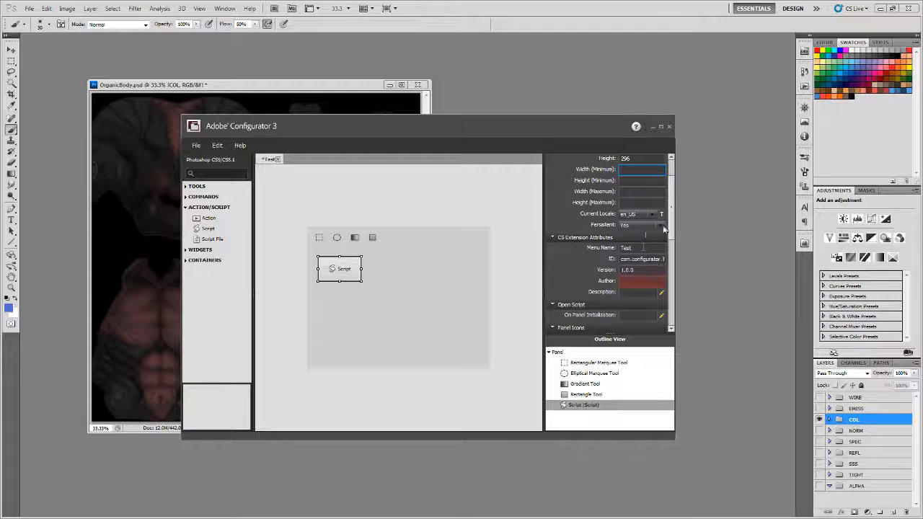
pyautogui.moveTo(670, 242); pyautogui.dragTo(666, 269)
pyautogui.doubleClick(627, 285)
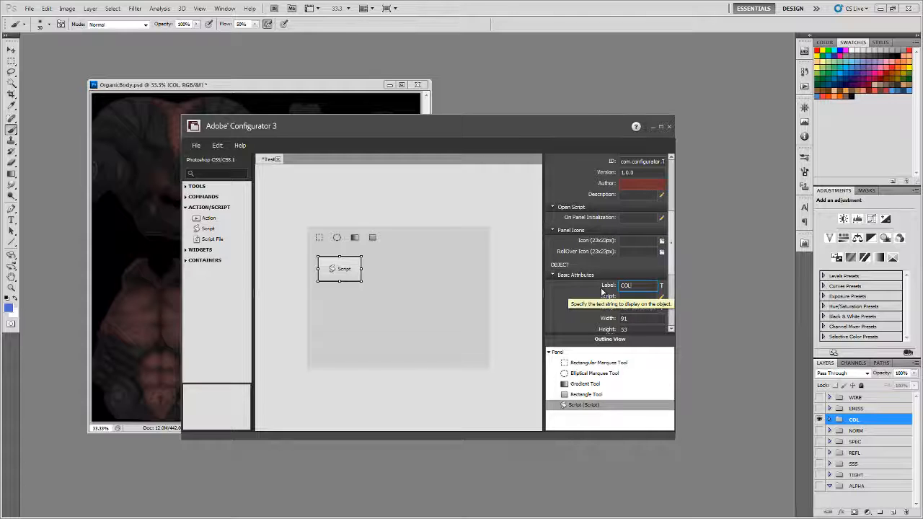
pyautogui.press('Return')
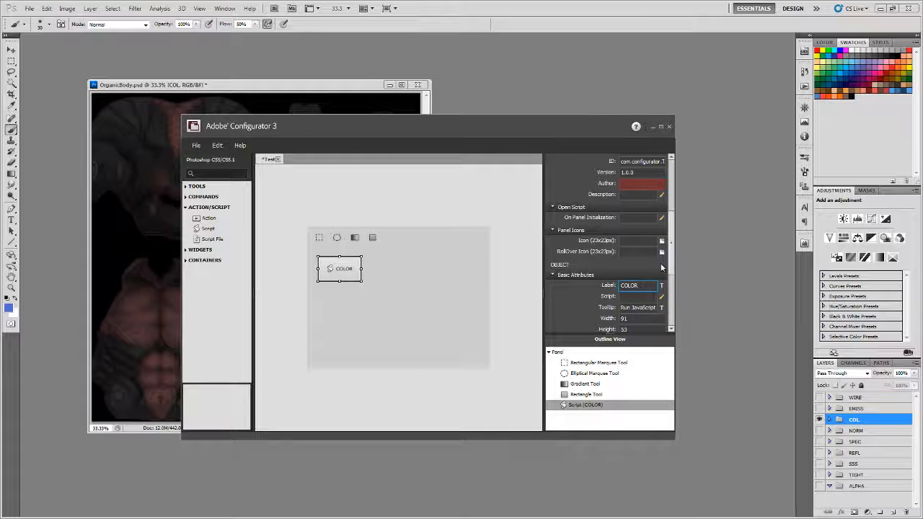
# Open the COLOR button's script for editing and cancel without entering any code
pyautogui.scroll(-1, 666, 268)
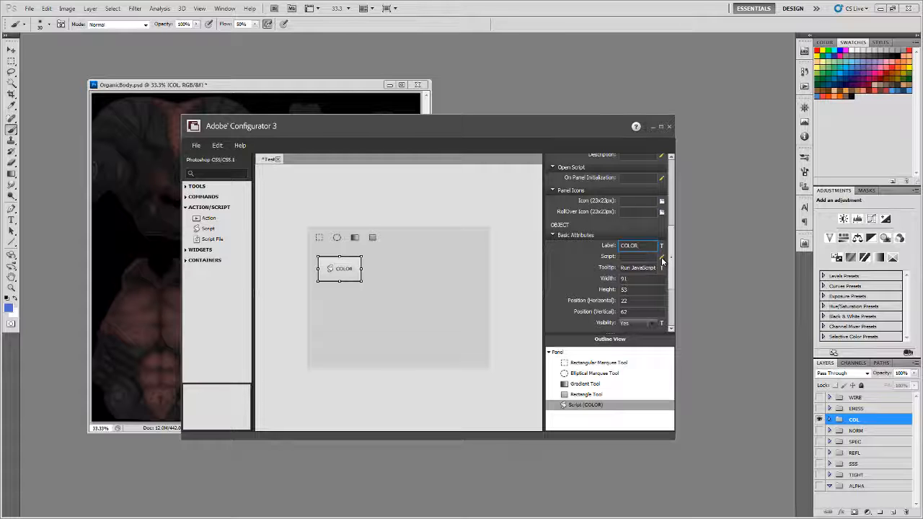
pyautogui.click(662, 258)
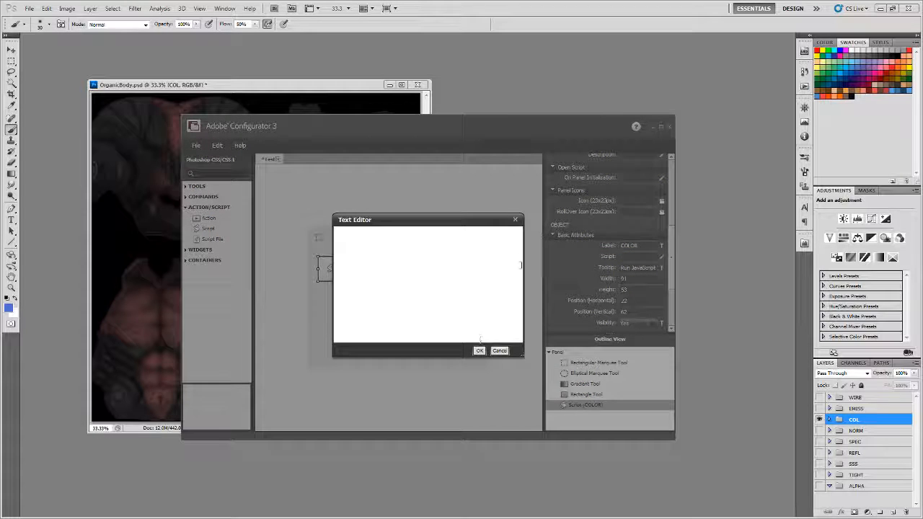
pyautogui.click(498, 351)
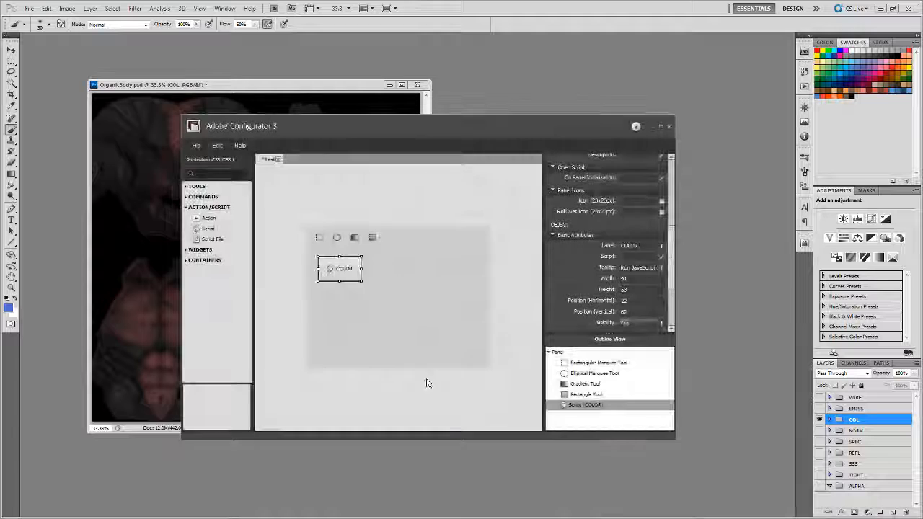
# Duplicate the COLOR button twice and line up the copies beside it in one row
pyautogui.click(371, 299)
pyautogui.click(352, 272)
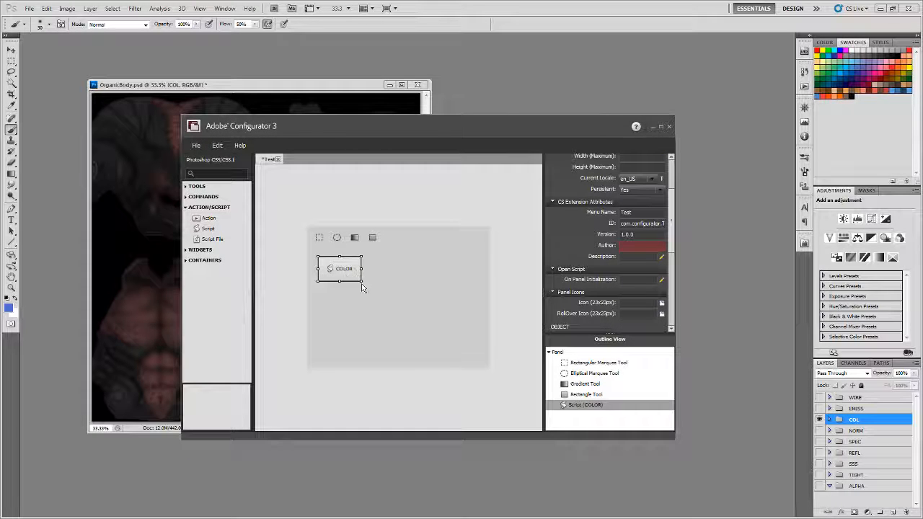
pyautogui.hotkey('ctrl', 'v')
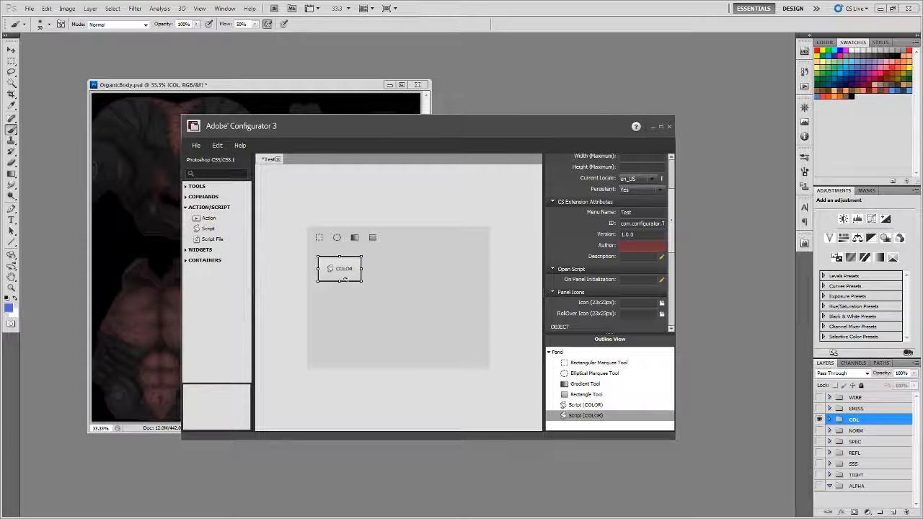
pyautogui.moveTo(346, 272); pyautogui.dragTo(390, 269)
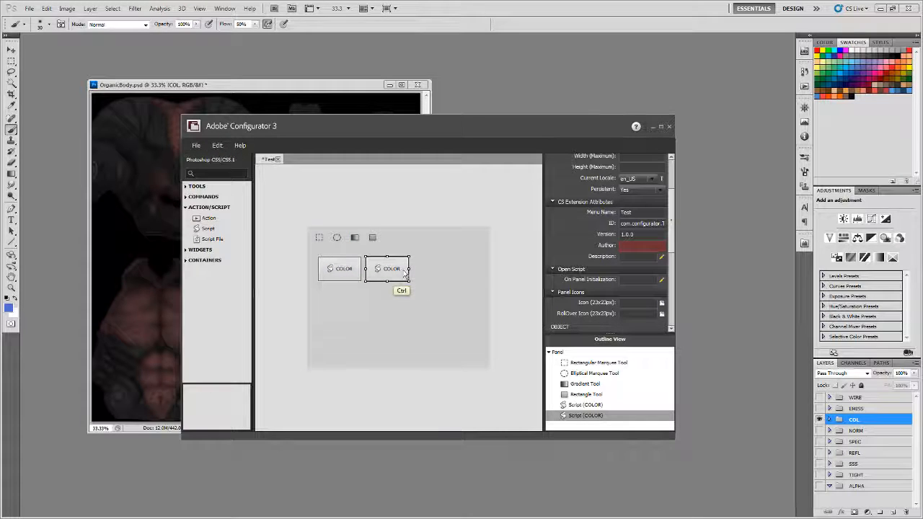
pyautogui.hotkey('ctrl', 'v')
pyautogui.moveTo(394, 272); pyautogui.dragTo(441, 269)
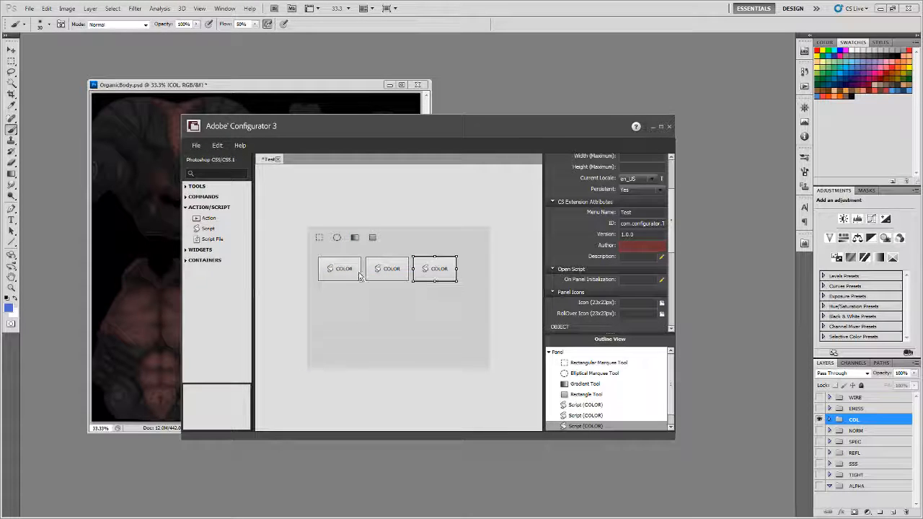
# Set the label of the middle COLOR script button to NORM
pyautogui.click(391, 271)
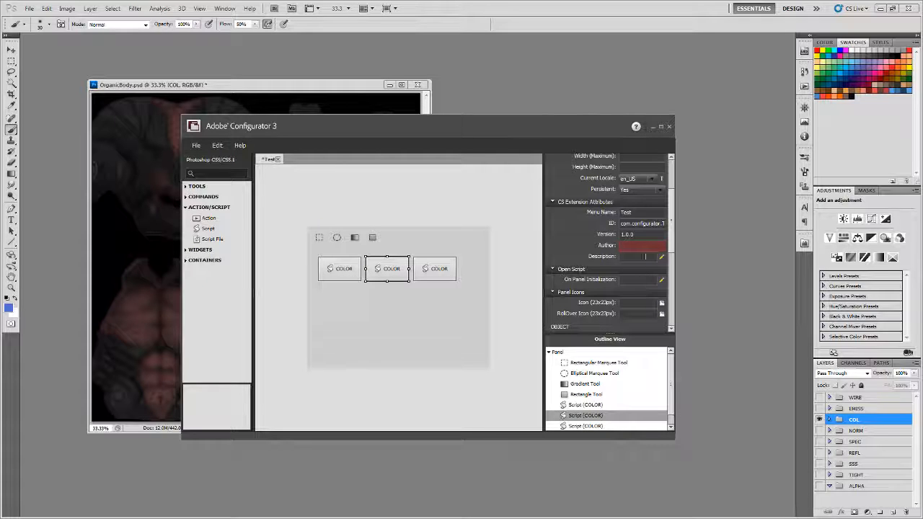
pyautogui.scroll(-3, 673, 262)
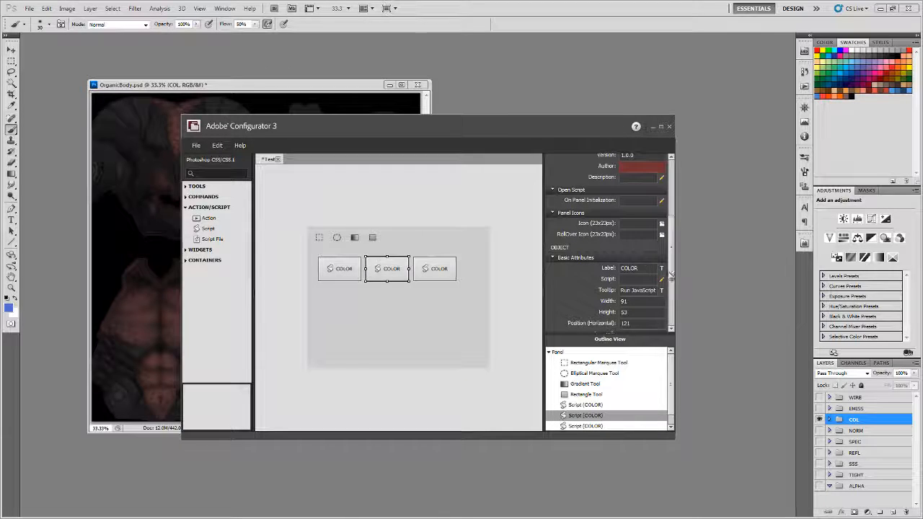
pyautogui.write('NORM')
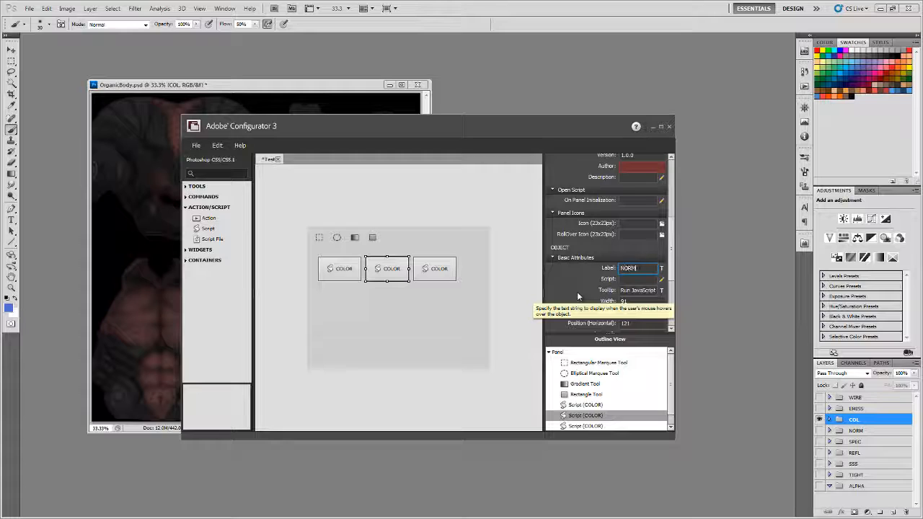
pyautogui.press('Return')
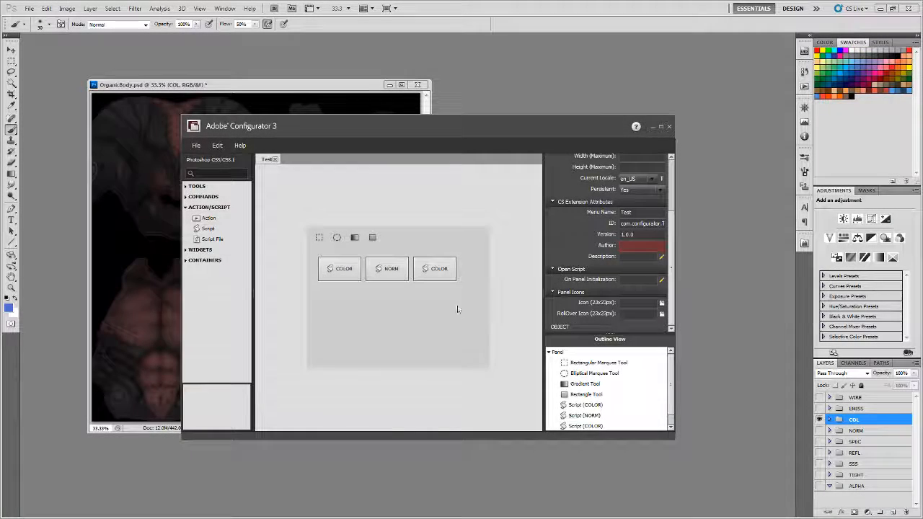
# Save the panel as Test.gpc in the backup folder, replacing the existing file
pyautogui.click(197, 146)
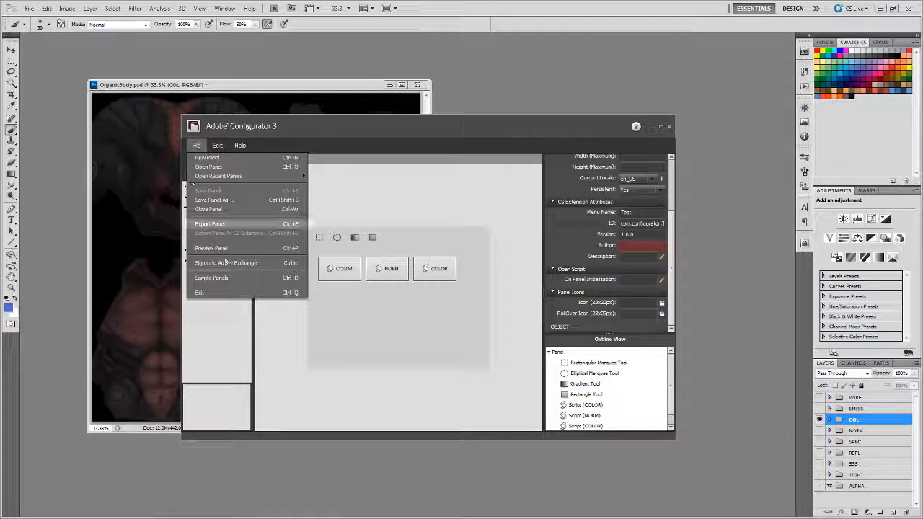
pyautogui.click(249, 200)
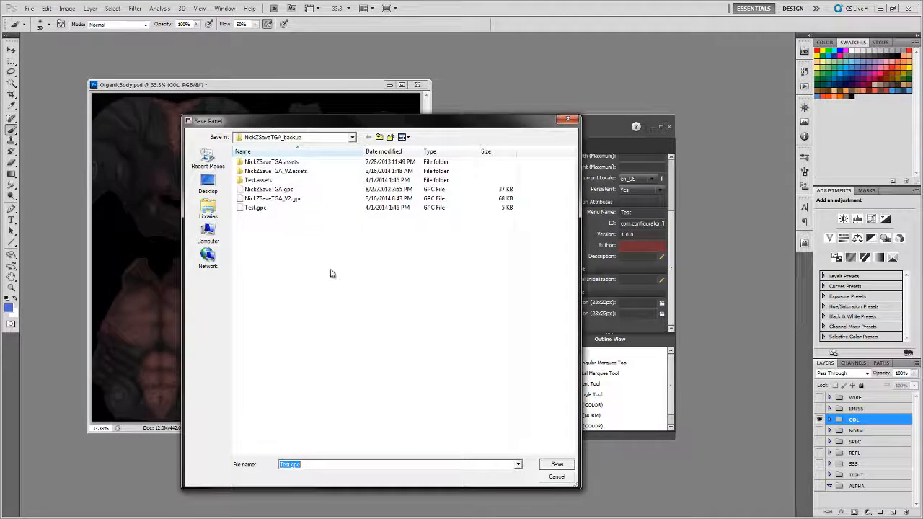
pyautogui.click(268, 210)
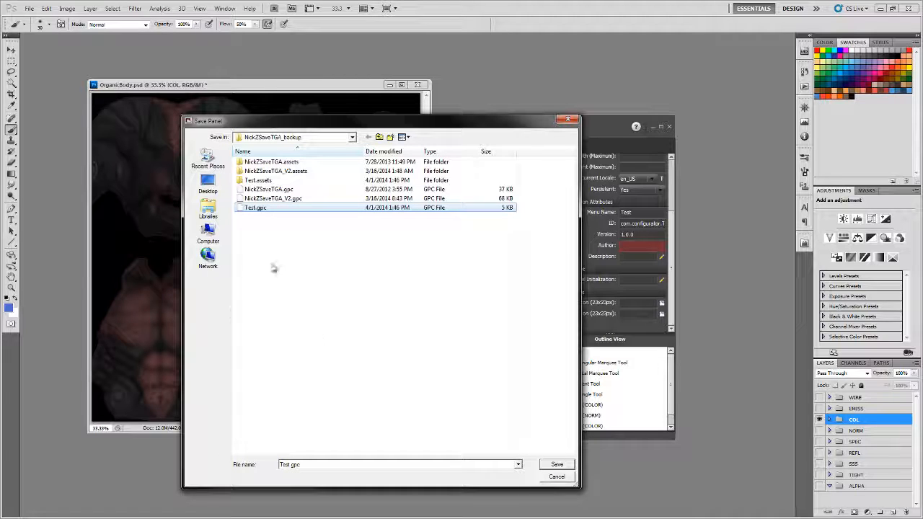
pyautogui.click(557, 465)
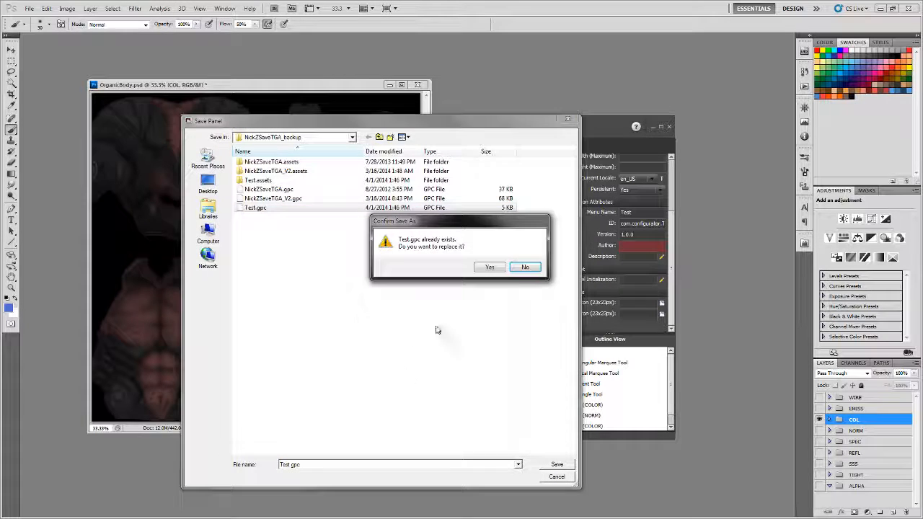
pyautogui.click(496, 271)
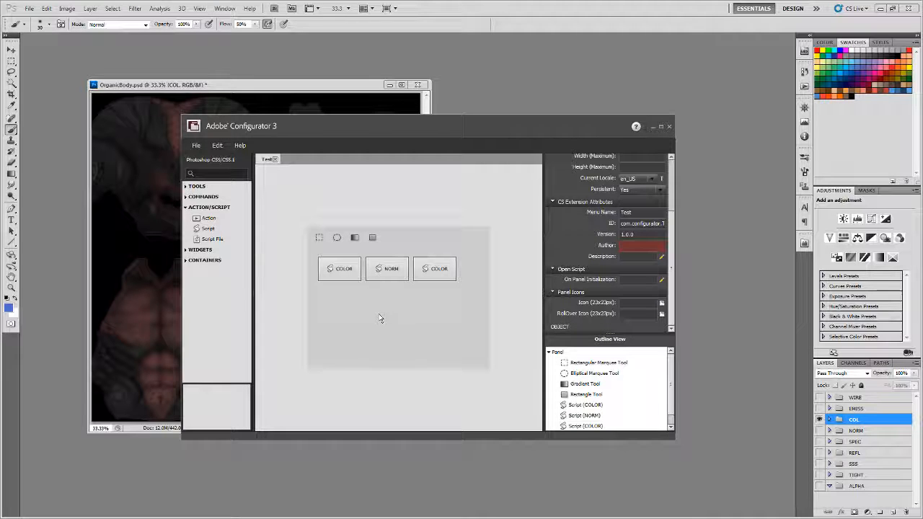
pyautogui.moveTo(402, 133); pyautogui.dragTo(394, 144)
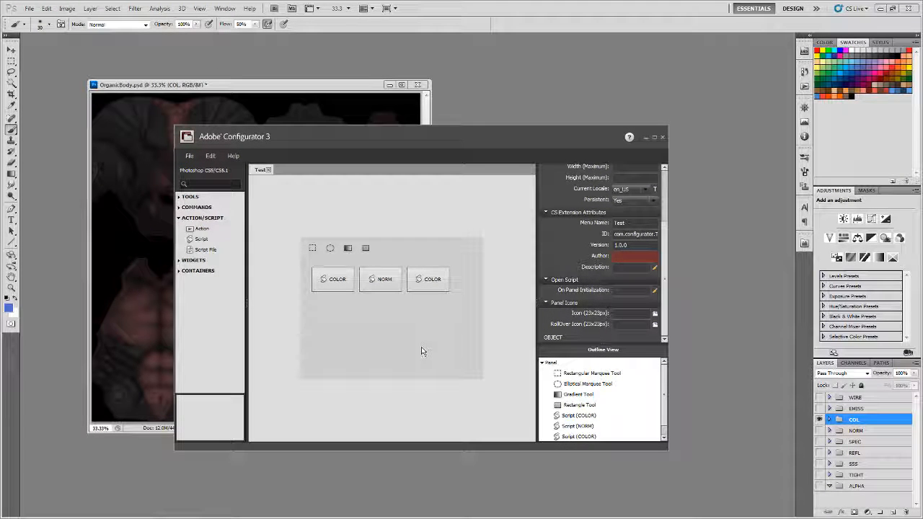
# Fill in the required author name in the panel's CS Extension attributes
pyautogui.click(189, 155)
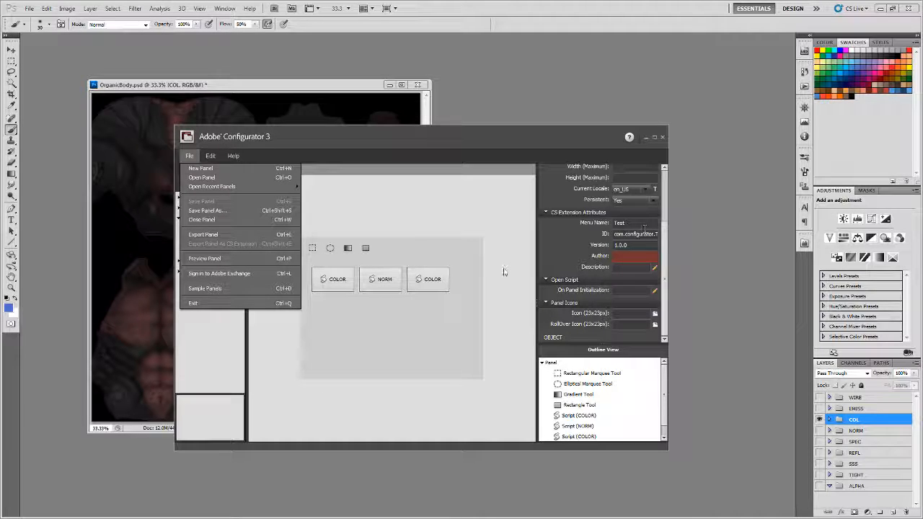
pyautogui.click(439, 309)
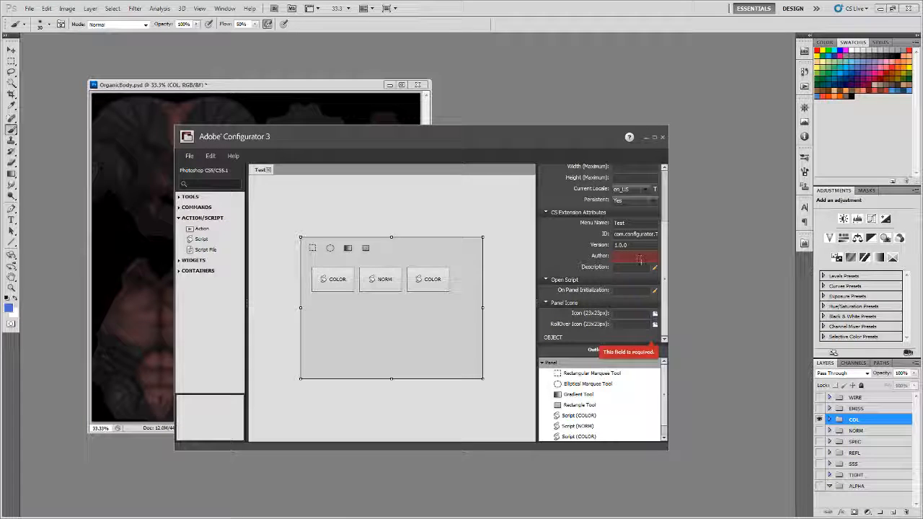
pyautogui.click(664, 210)
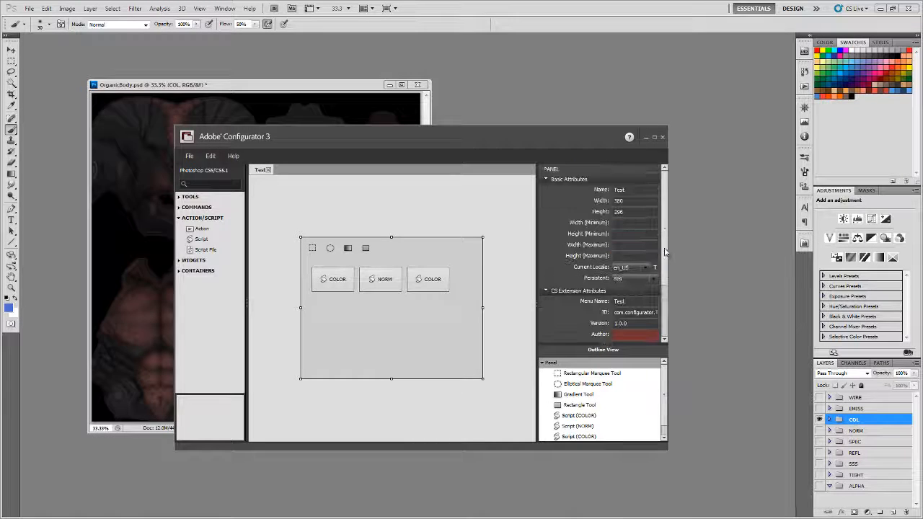
pyautogui.moveTo(664, 245); pyautogui.dragTo(662, 299)
pyautogui.click(620, 256)
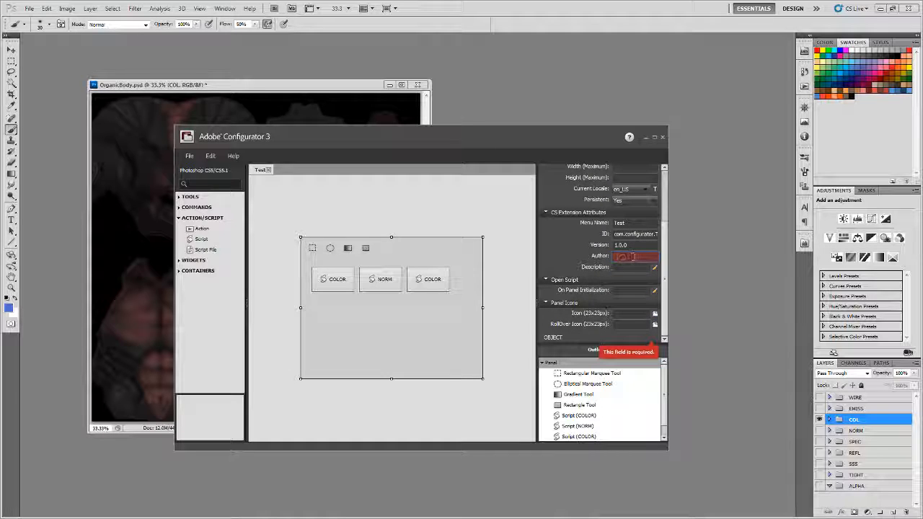
pyautogui.write('nickz')
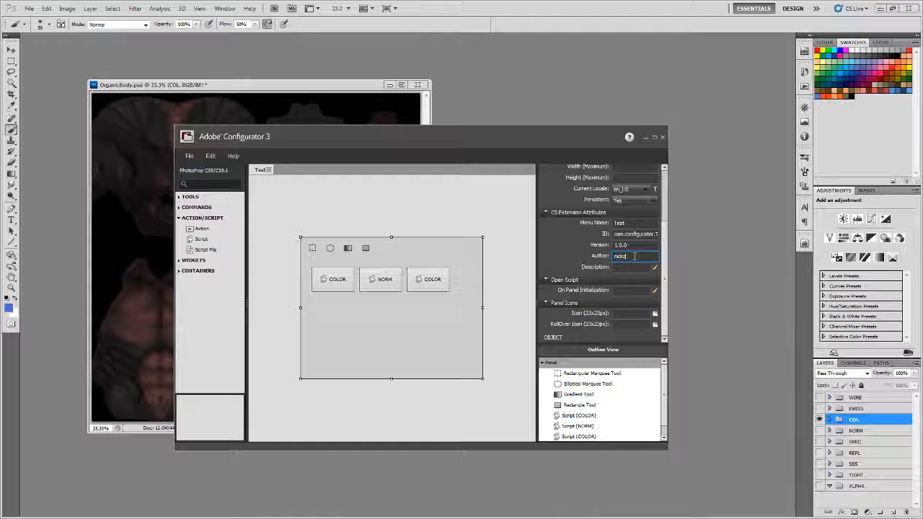
# Go through the panel's tool icons and script buttons one by one and look over the attributes
pyautogui.click(312, 248)
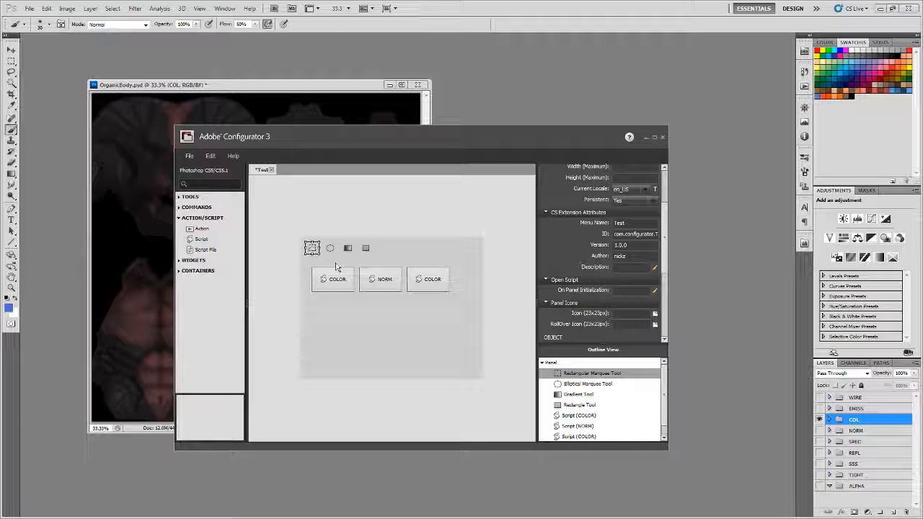
pyautogui.click(329, 248)
pyautogui.click(348, 248)
pyautogui.click(365, 248)
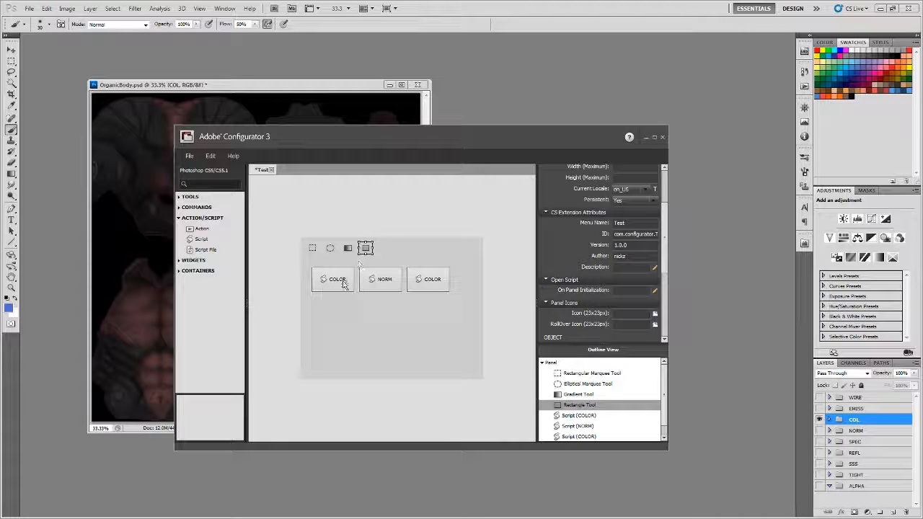
pyautogui.click(343, 284)
pyautogui.click(382, 281)
pyautogui.click(430, 281)
pyautogui.scroll(-1, 665, 248)
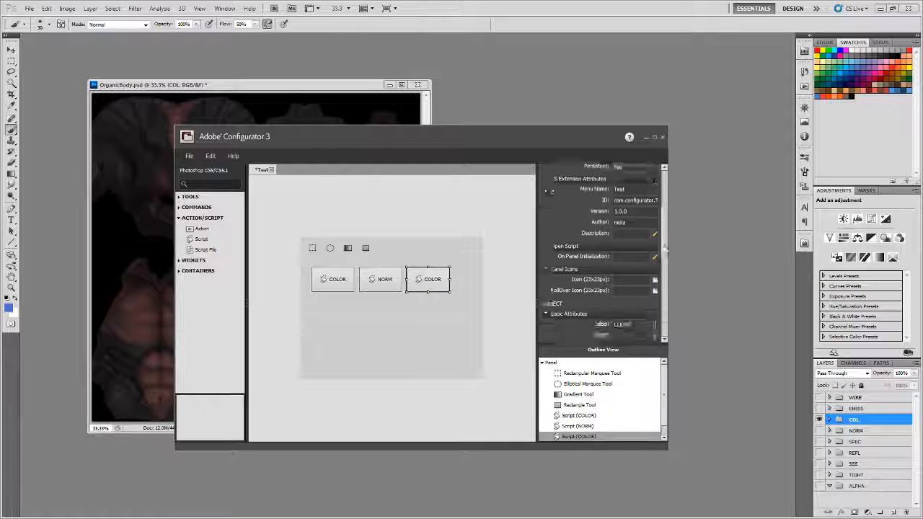
pyautogui.scroll(3, 664, 248)
pyautogui.click(343, 283)
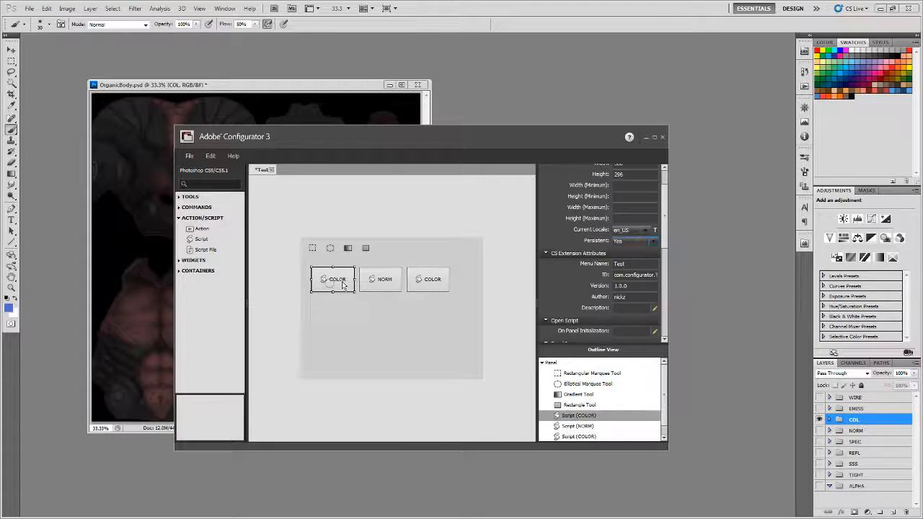
# Start exporting the panel as a CS extension and open the form for creating a new certificate
pyautogui.click(189, 156)
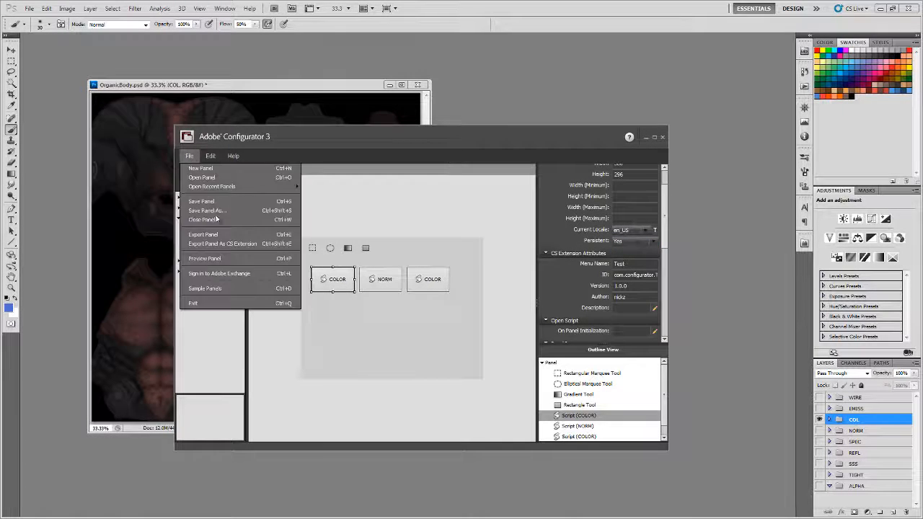
pyautogui.click(253, 246)
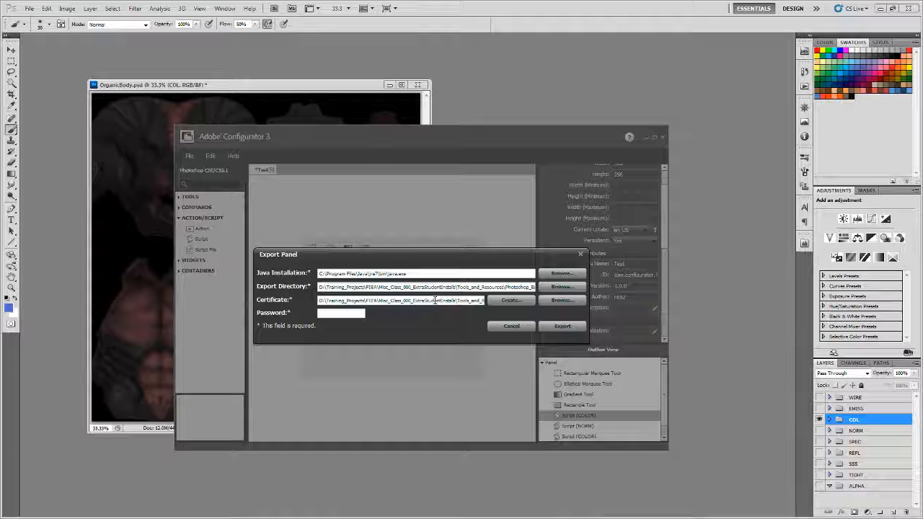
pyautogui.moveTo(409, 300); pyautogui.dragTo(484, 301)
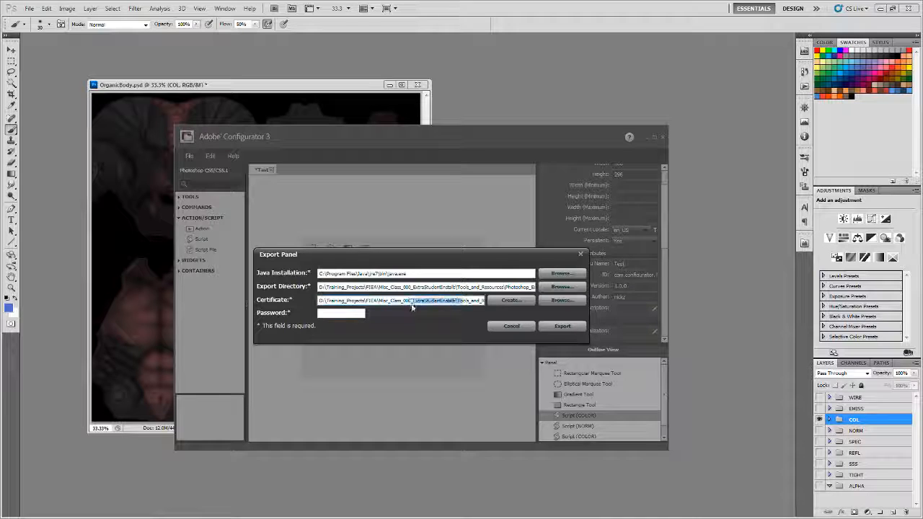
pyautogui.click(513, 301)
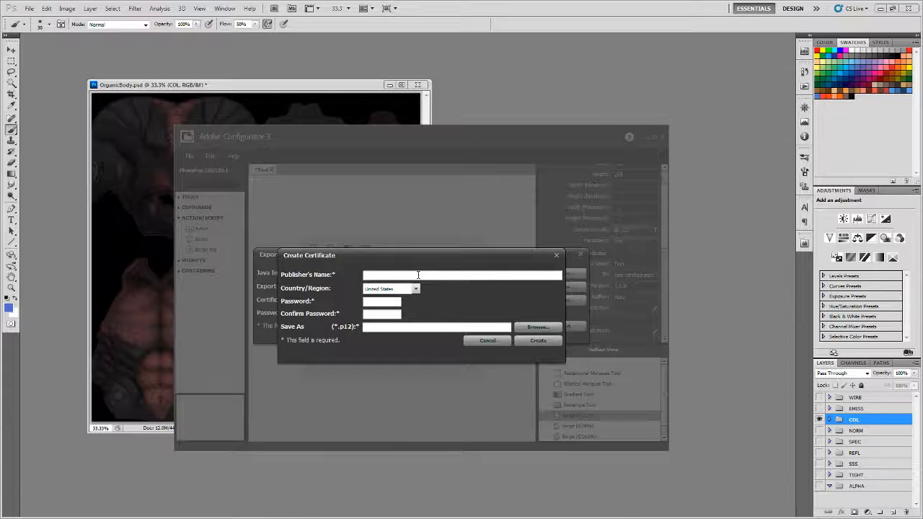
pyautogui.click(441, 276)
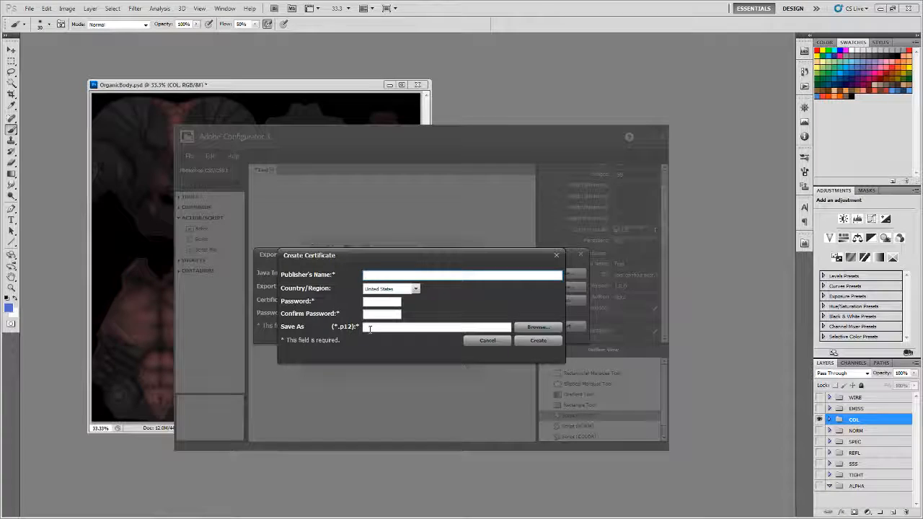
# Try to open the existing NickZSaveTGA.p12 certificate with another program while browsing for the new certificate's save location
pyautogui.click(544, 327)
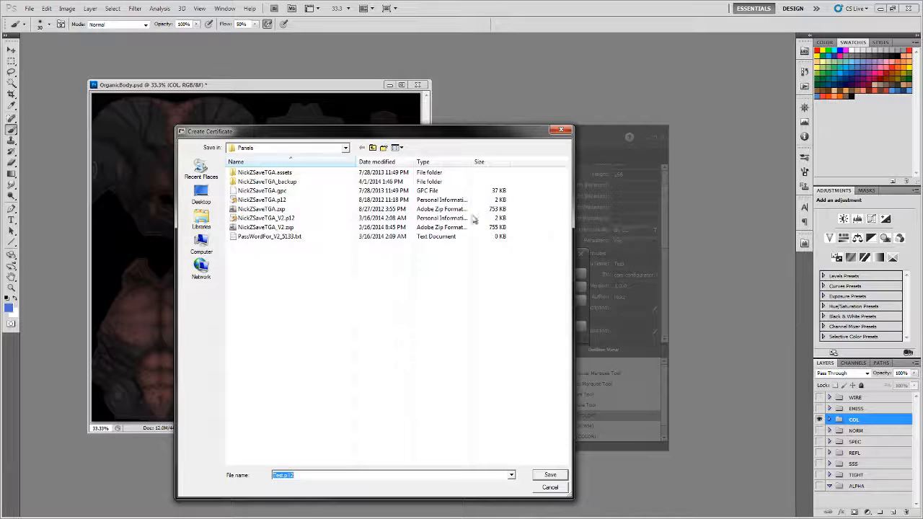
pyautogui.moveTo(434, 141); pyautogui.dragTo(569, 145)
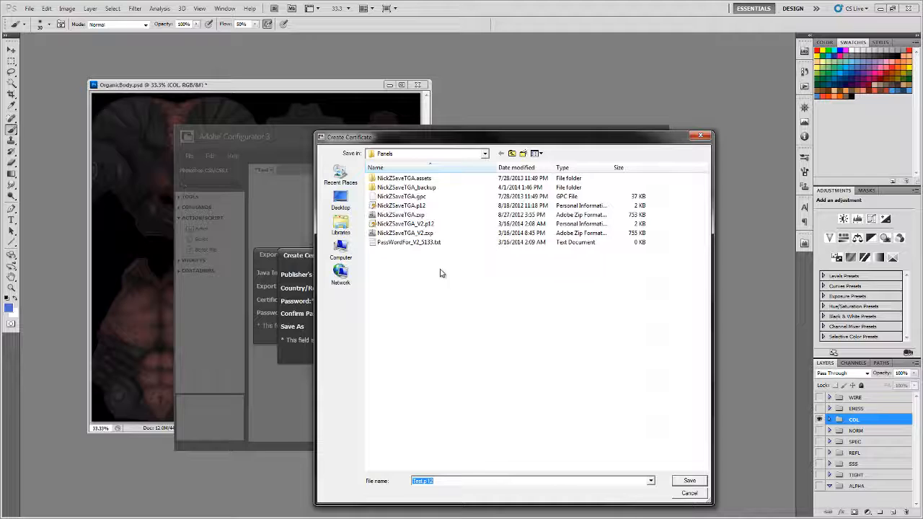
pyautogui.click(423, 207)
pyautogui.rightClick(424, 208)
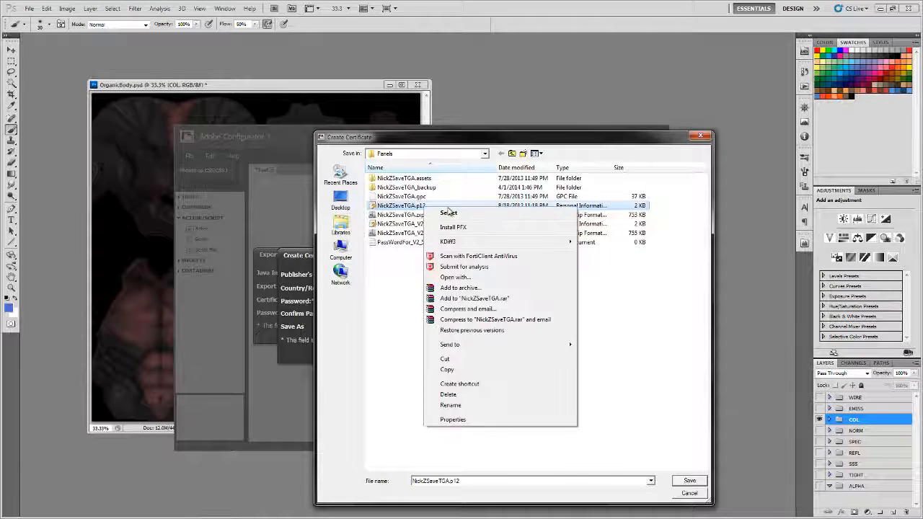
pyautogui.click(514, 277)
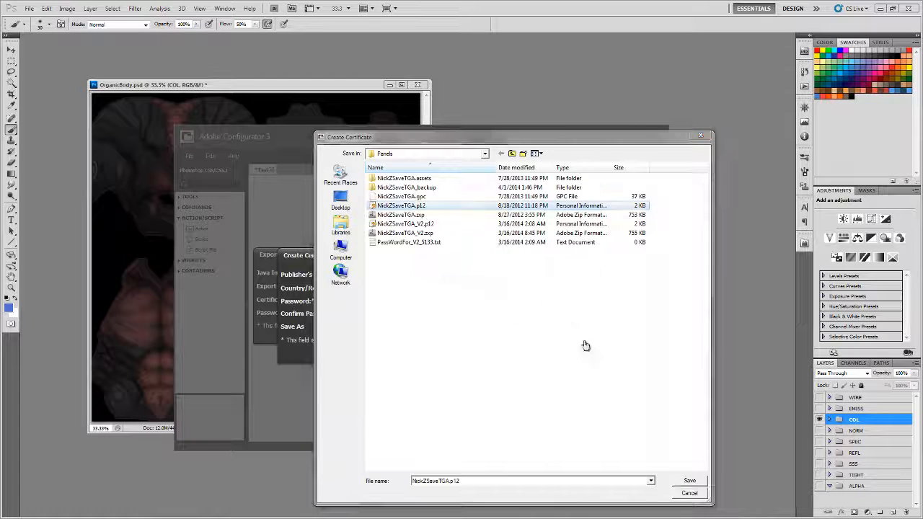
pyautogui.click(572, 360)
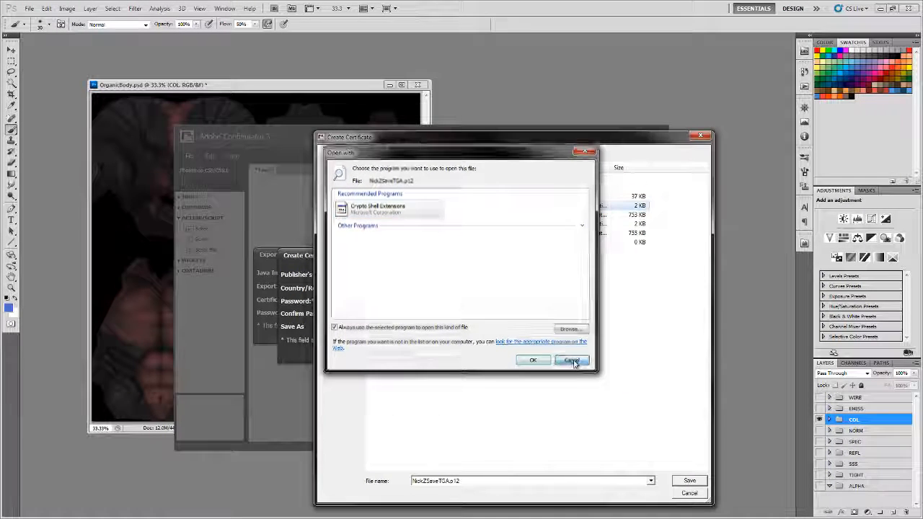
pyautogui.click(689, 493)
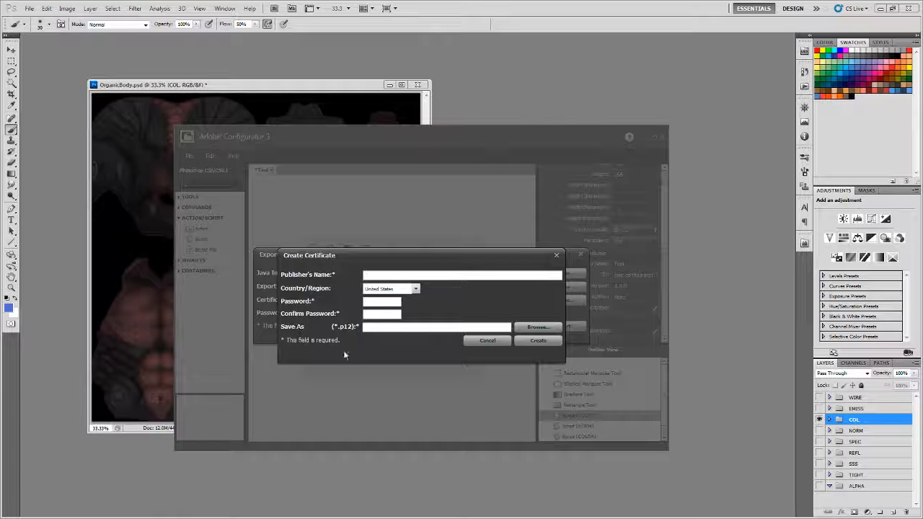
# Switch to the Panels folder in File Explorer, view the contents of NickZSaveTGA_V2.p12 in Notepad++, and return to the certificate form
pyautogui.press('alt')
pyautogui.hotkey('alt', 'Tab')
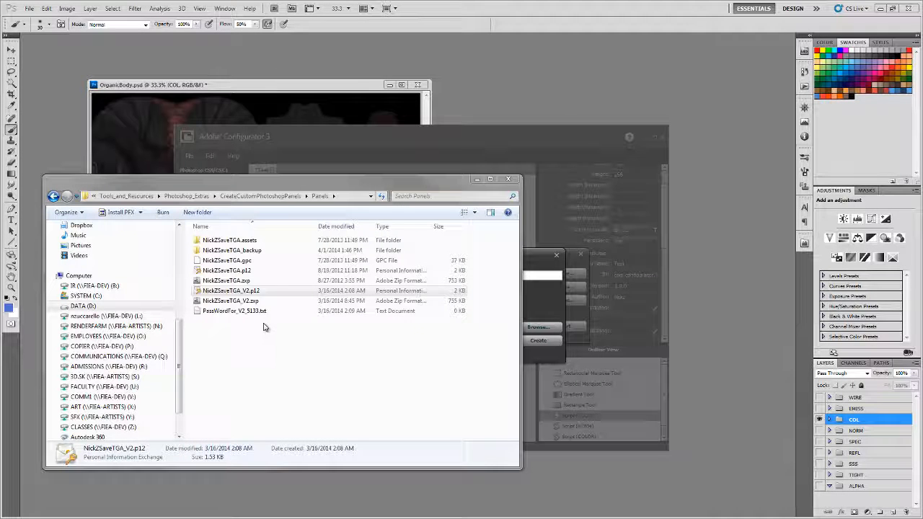
pyautogui.click(243, 291)
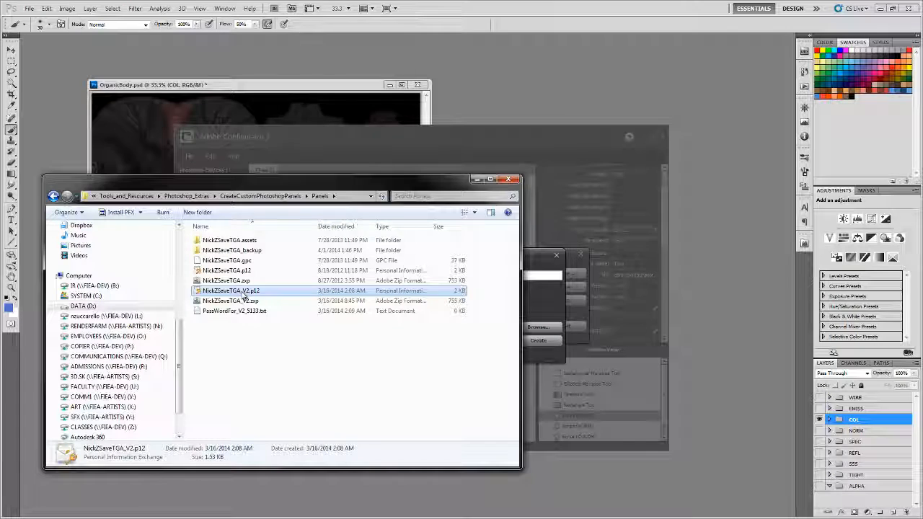
pyautogui.rightClick(244, 293)
pyautogui.click(327, 66)
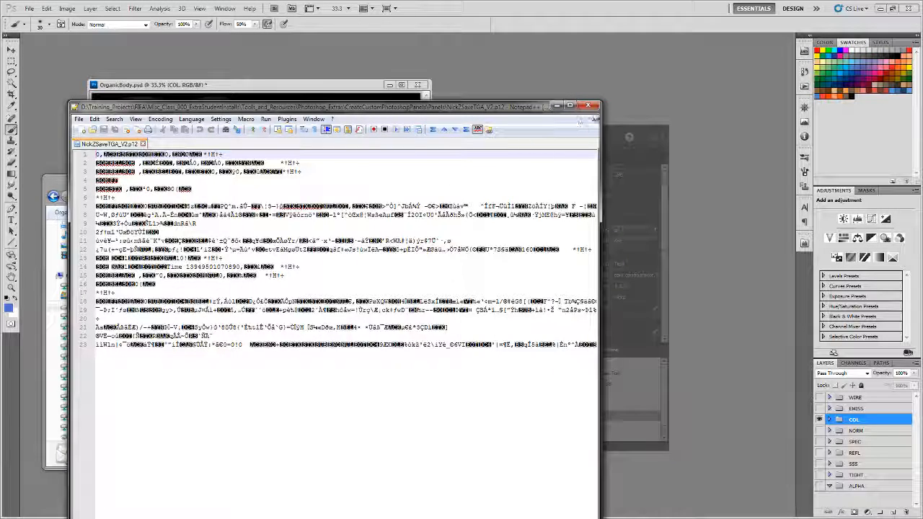
pyautogui.click(587, 106)
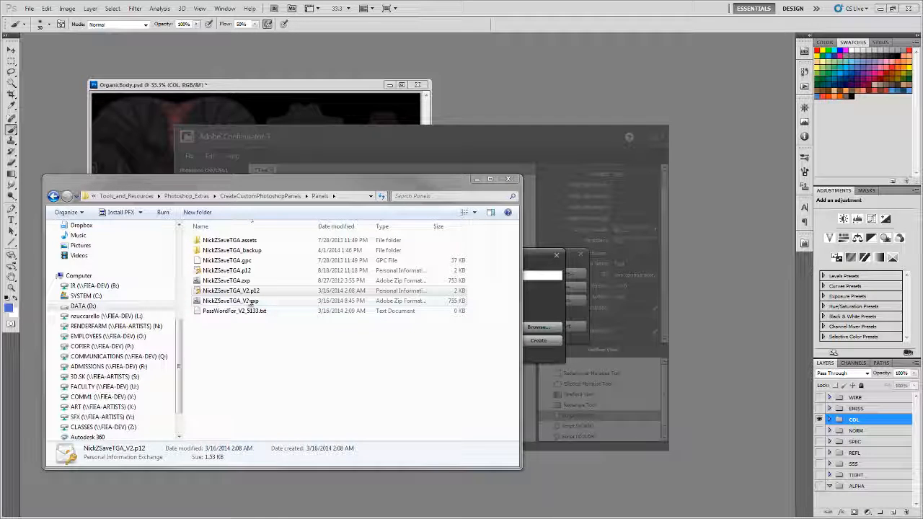
pyautogui.click(476, 179)
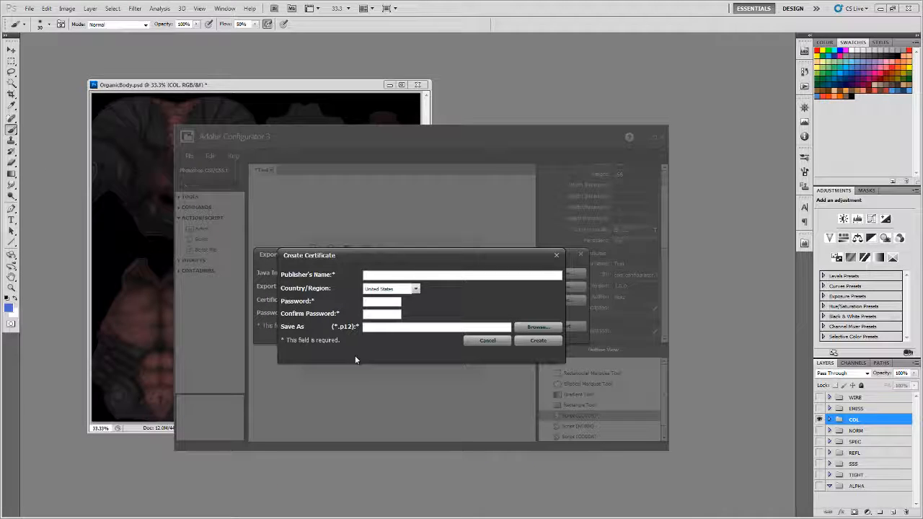
# Check the current certificate path, reopen the form for a new certificate, and set its save location to Test.p12 in the Panels folder
pyautogui.click(496, 341)
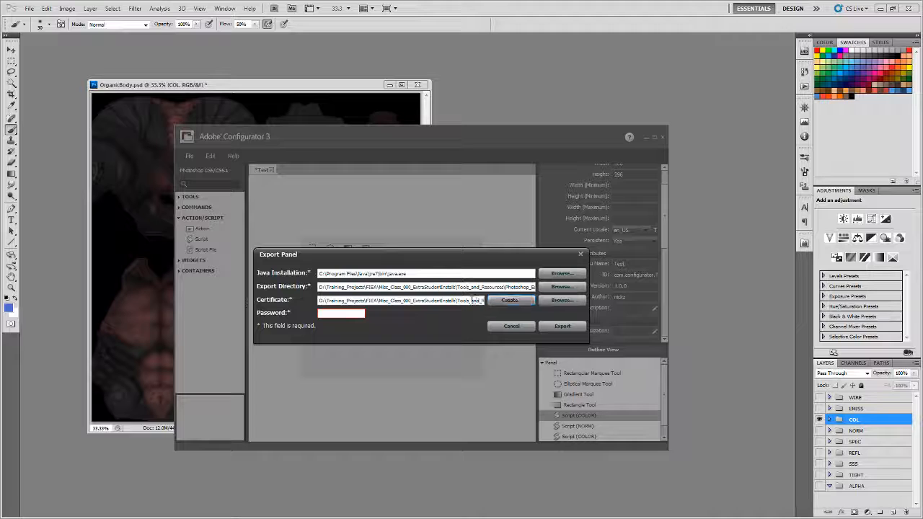
pyautogui.moveTo(470, 300); pyautogui.dragTo(504, 300)
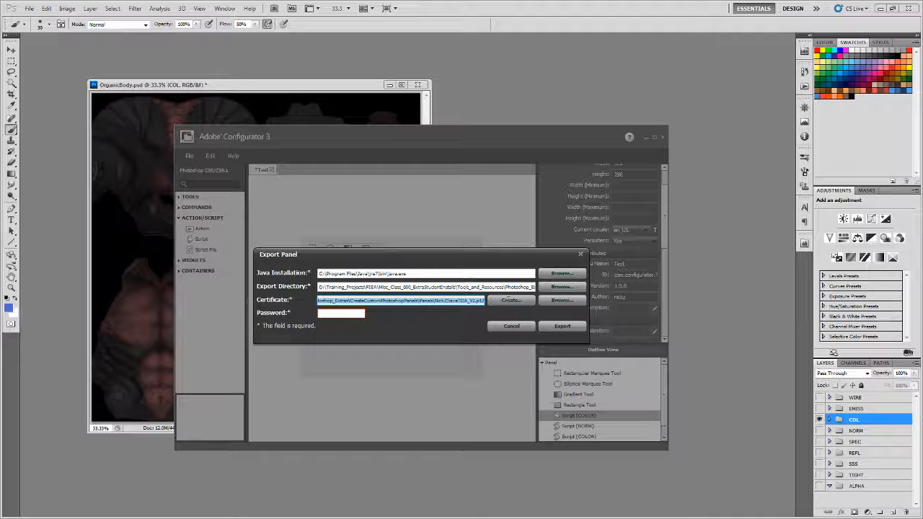
pyautogui.click(520, 300)
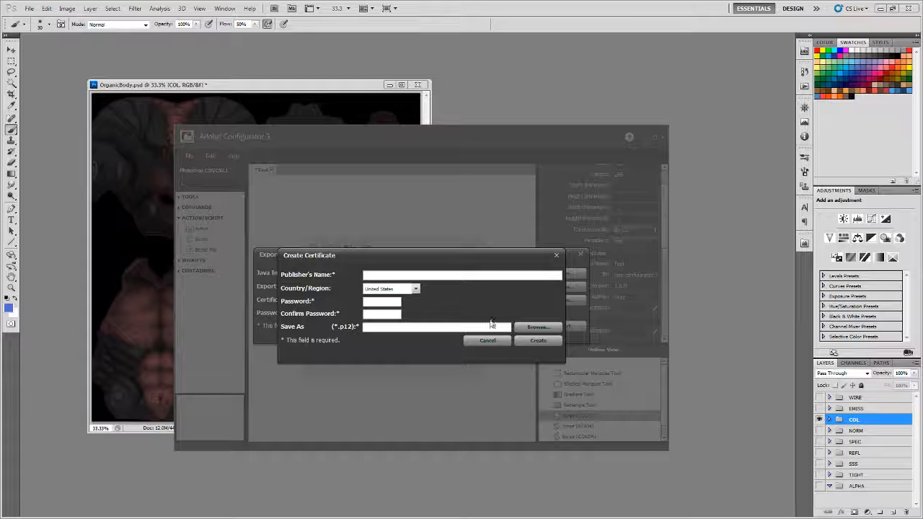
pyautogui.click(538, 327)
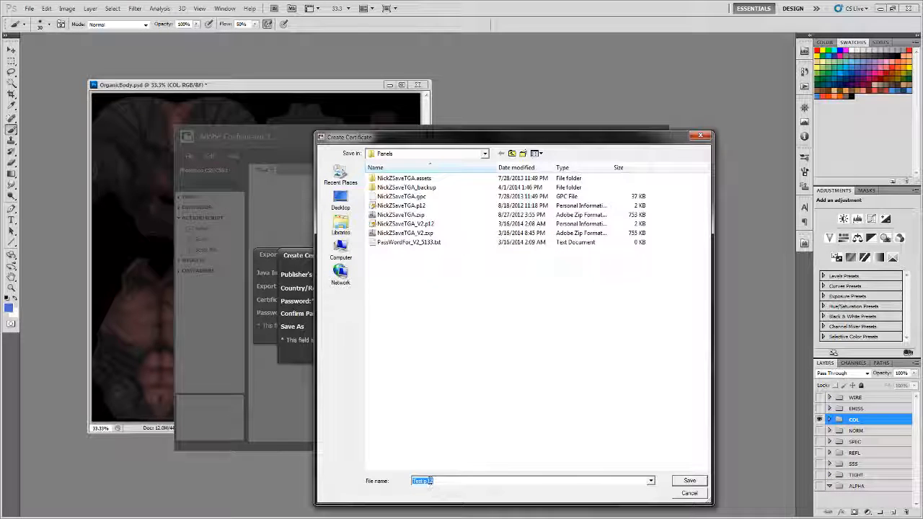
pyautogui.click(688, 481)
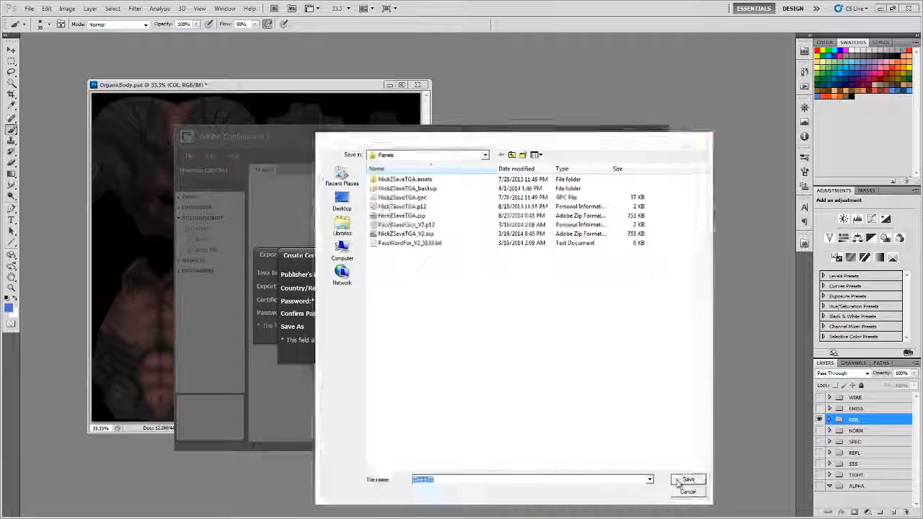
# Enter the publisher's name and the password with its confirmation, create the certificate, and close the form
pyautogui.click(380, 274)
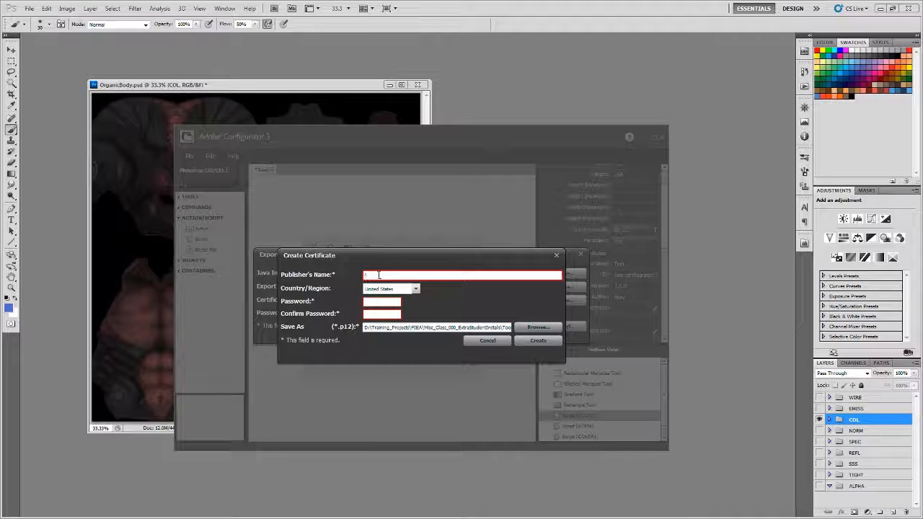
pyautogui.write('nickz')
pyautogui.press('Tab')
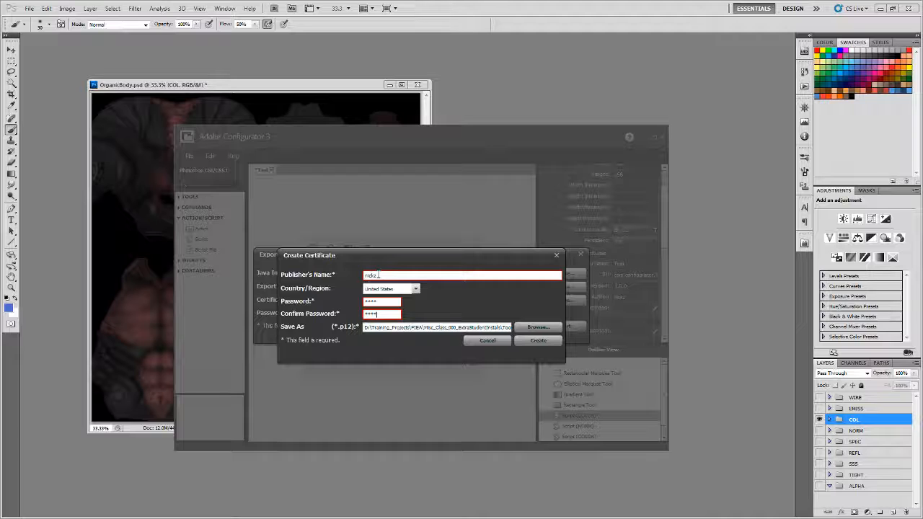
pyautogui.click(537, 342)
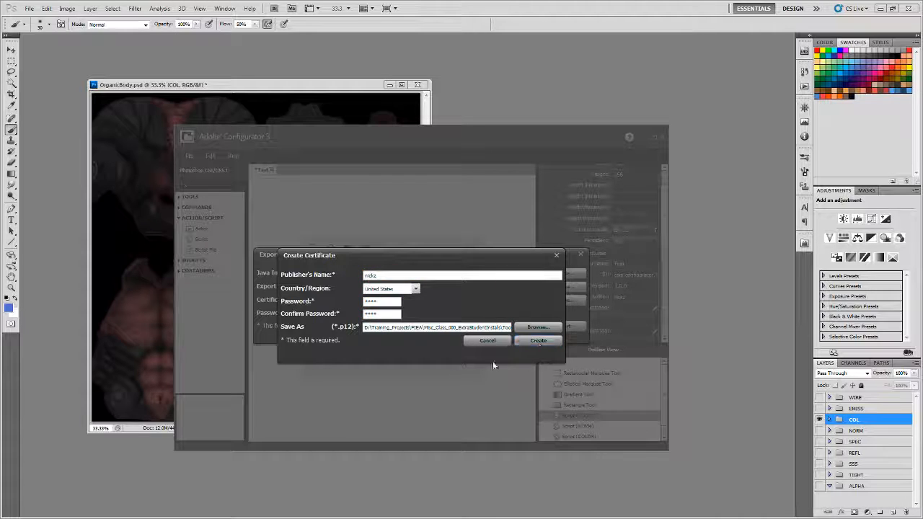
pyautogui.moveTo(552, 256); pyautogui.dragTo(551, 312)
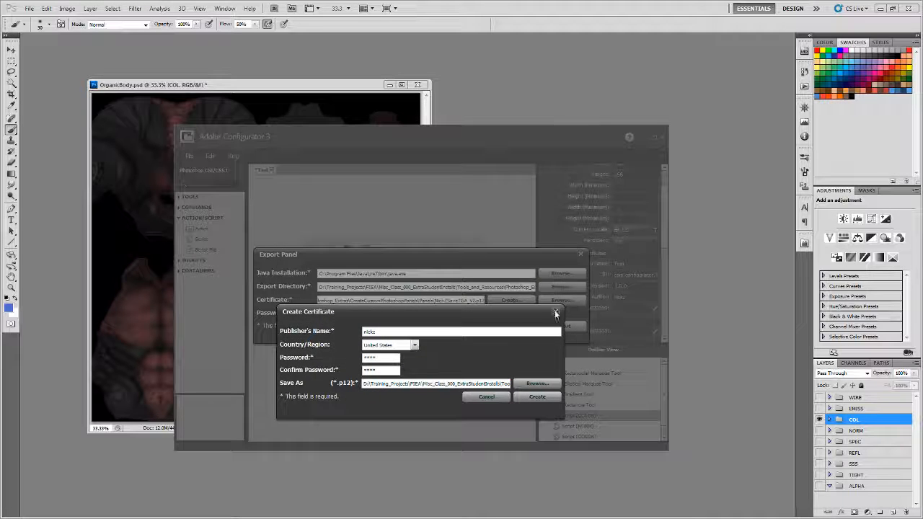
pyautogui.click(553, 312)
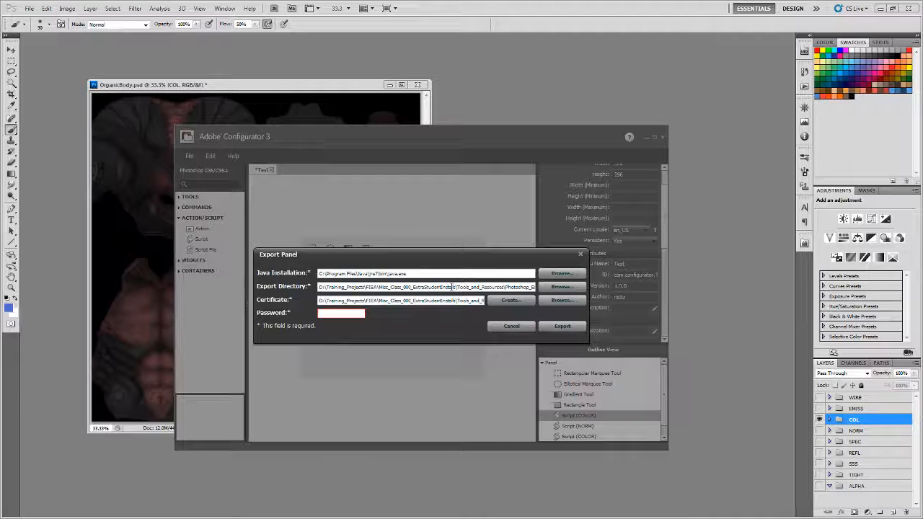
# Review the export directory and certificate paths, enter the certificate password, and export the panel
pyautogui.moveTo(448, 286); pyautogui.dragTo(537, 287)
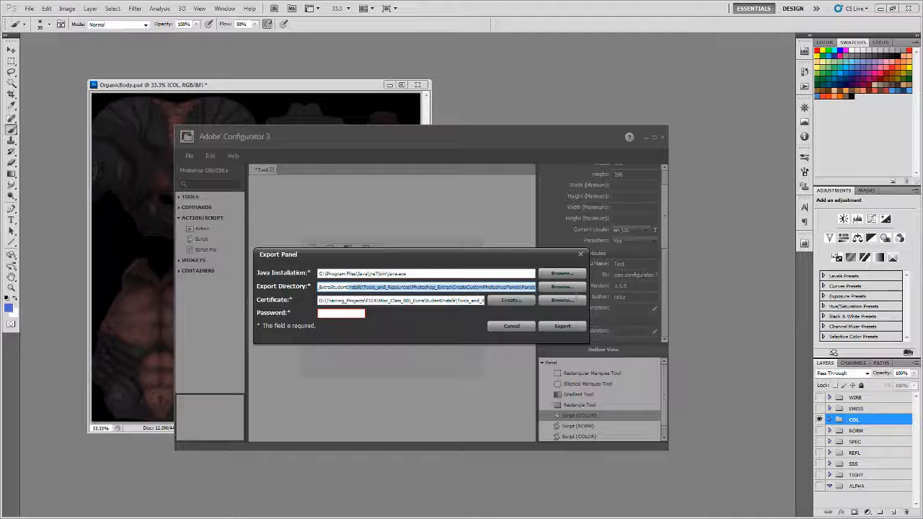
pyautogui.moveTo(426, 300); pyautogui.dragTo(529, 306)
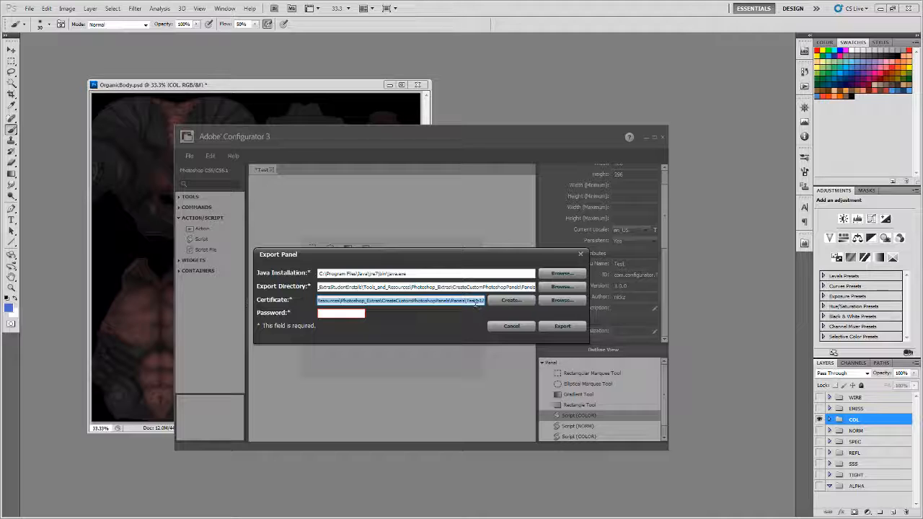
pyautogui.click(343, 313)
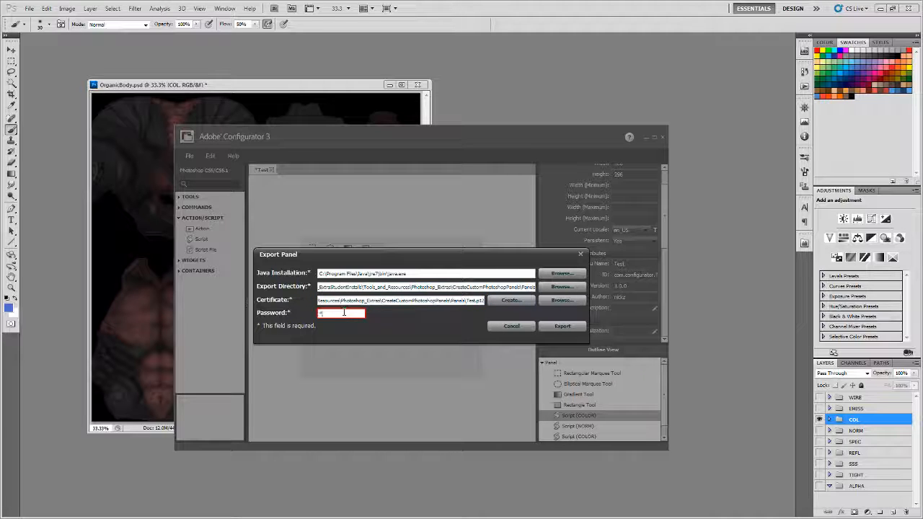
pyautogui.write('****')
pyautogui.press('Tab')
pyautogui.click(577, 328)
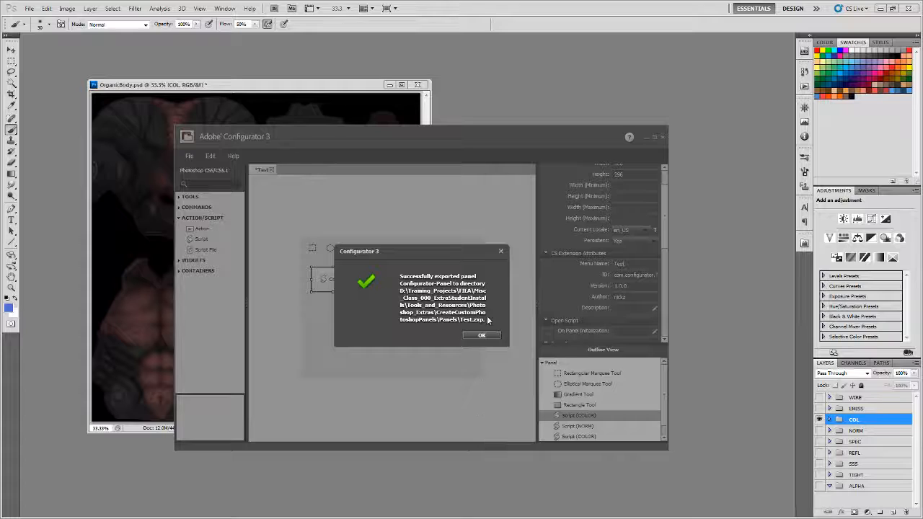
pyautogui.click(486, 335)
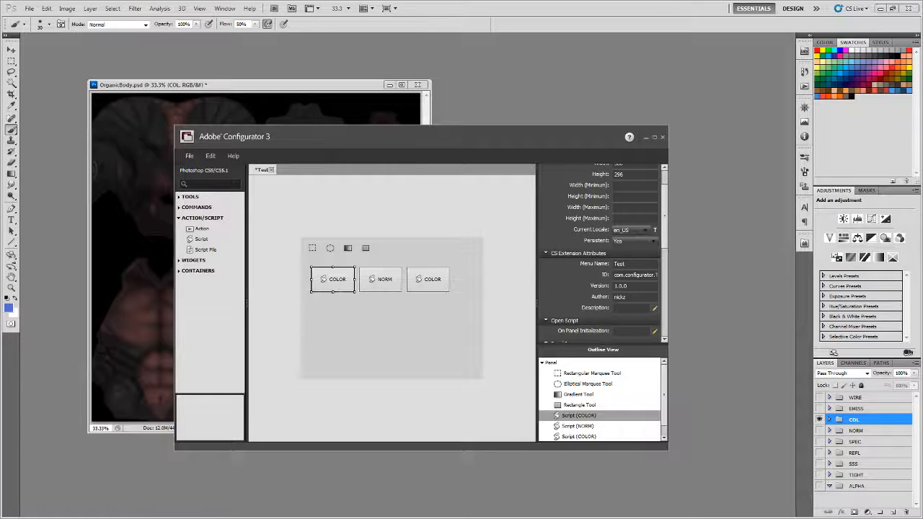
# Switch to the Panels folder in File Explorer, enlarge its window, and select the exported Test.zxp file
pyautogui.moveTo(0, 212); pyautogui.dragTo(364, 200)
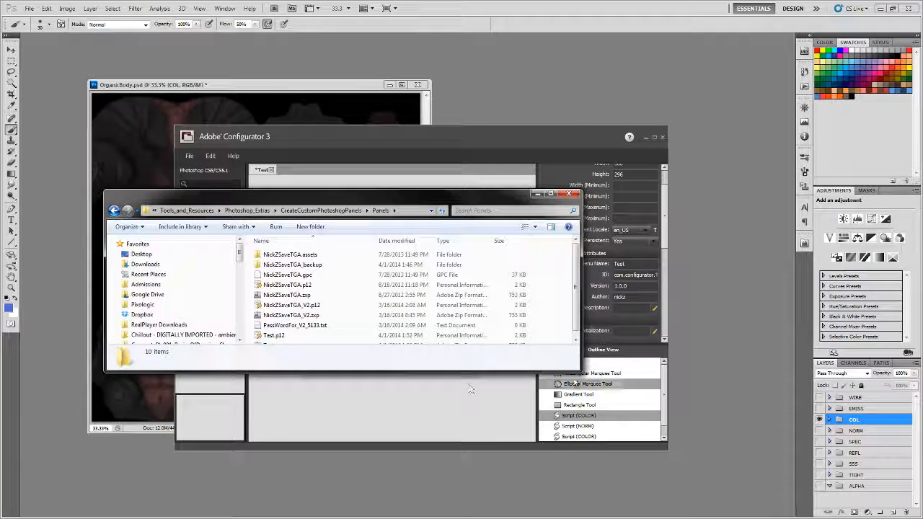
pyautogui.moveTo(580, 372); pyautogui.dragTo(635, 448)
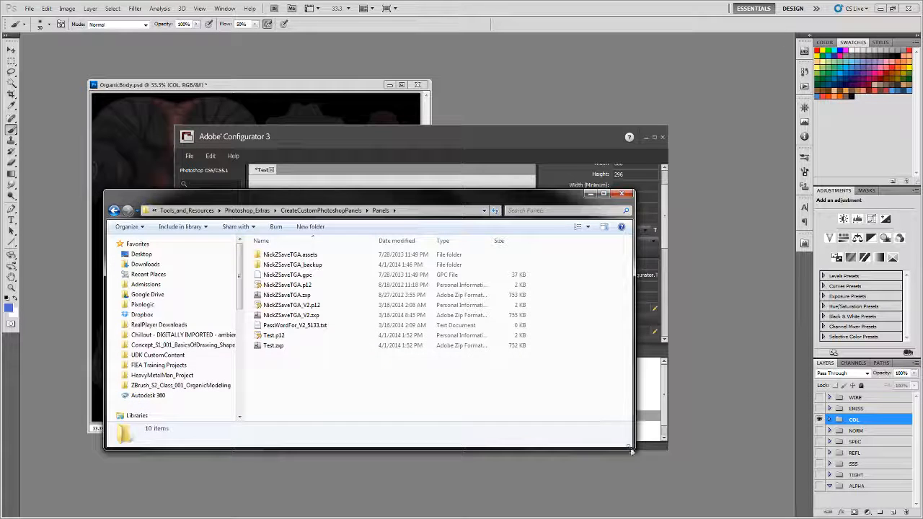
pyautogui.click(289, 349)
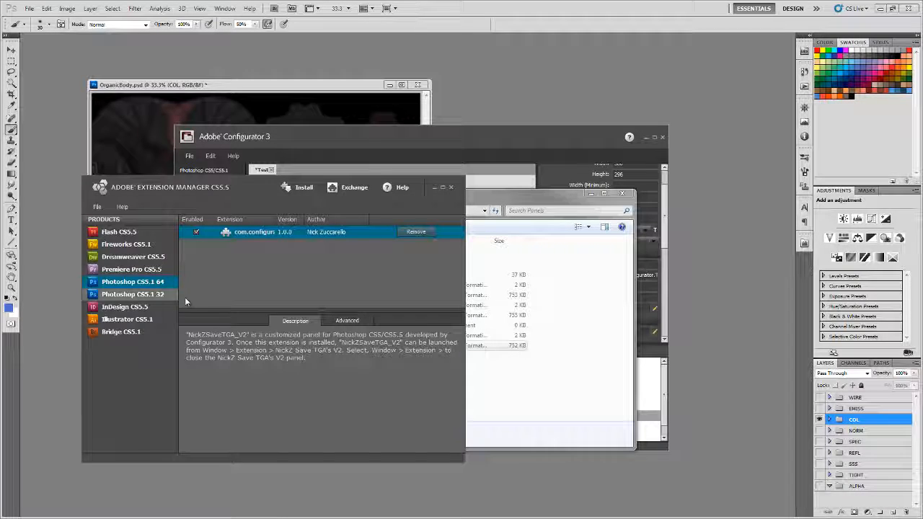
# Switch to Adobe Extension Manager CS5.5 and install the Test.zxp extension from the Panels folder, accepting the unverified publisher
pyautogui.click(97, 208)
pyautogui.click(104, 218)
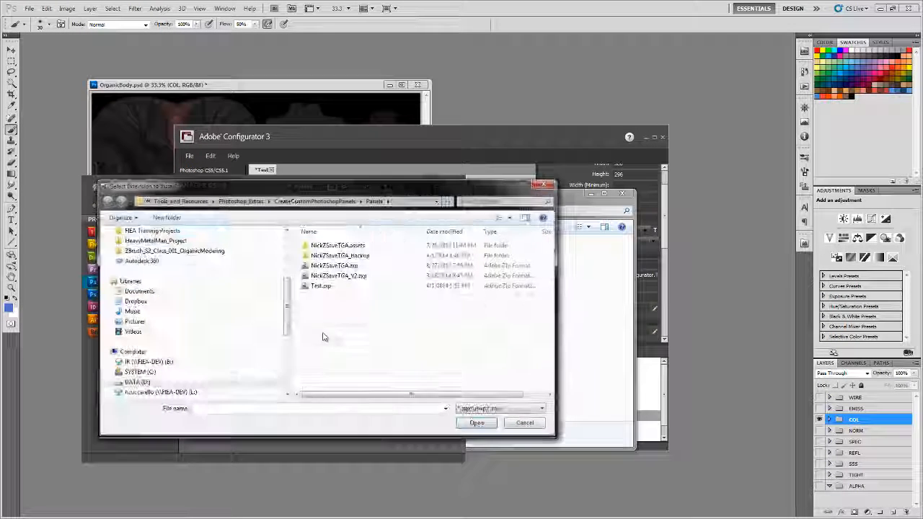
pyautogui.click(326, 286)
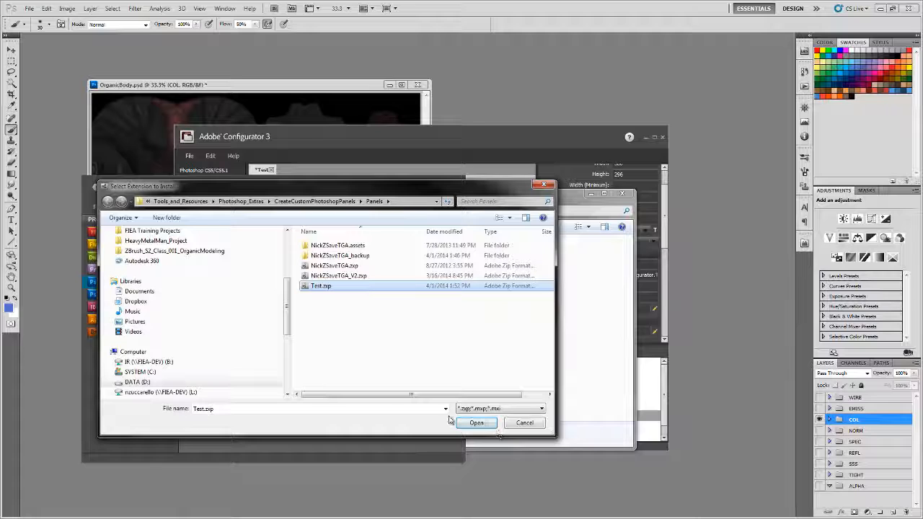
pyautogui.click(477, 423)
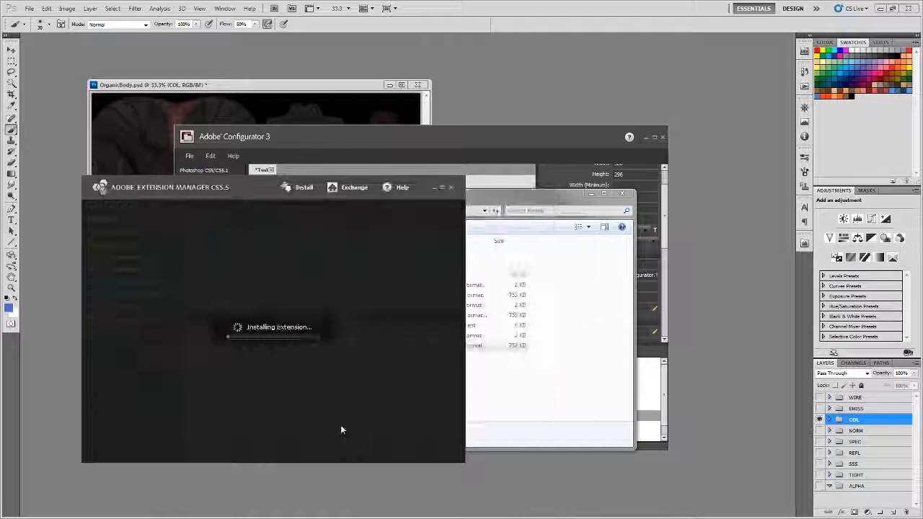
pyautogui.click(316, 407)
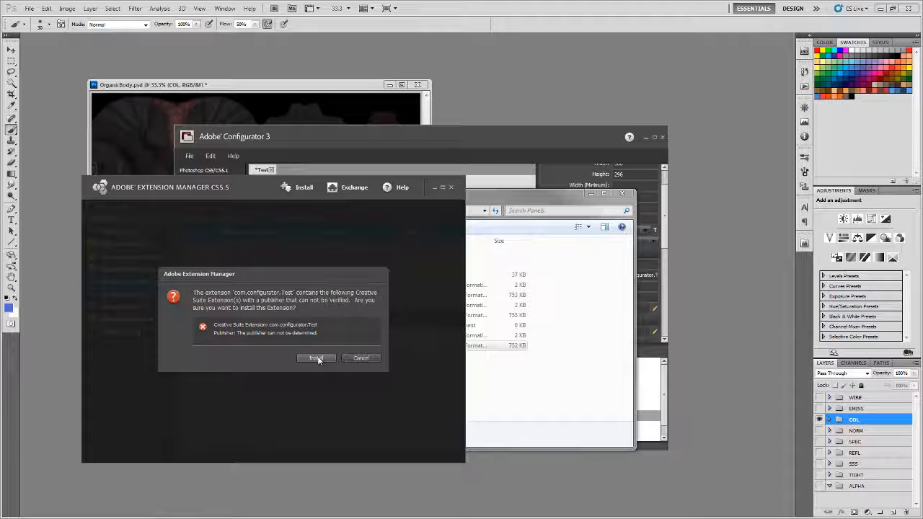
pyautogui.click(318, 358)
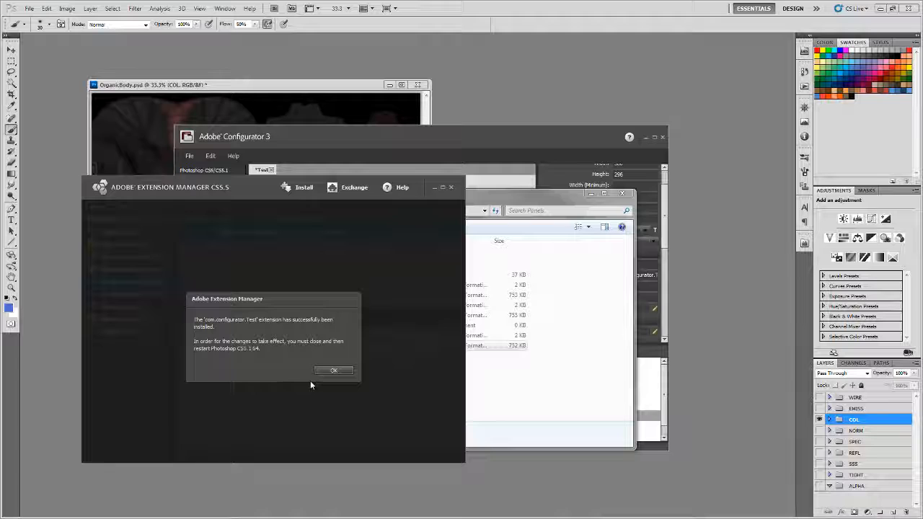
pyautogui.click(342, 371)
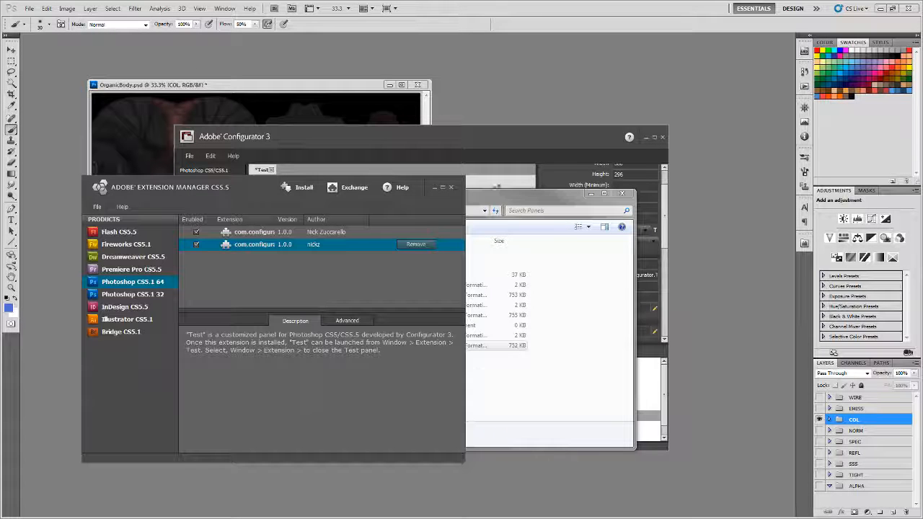
# Switch back to Photoshop and look for the installed panel among the available extensions
pyautogui.click(500, 89)
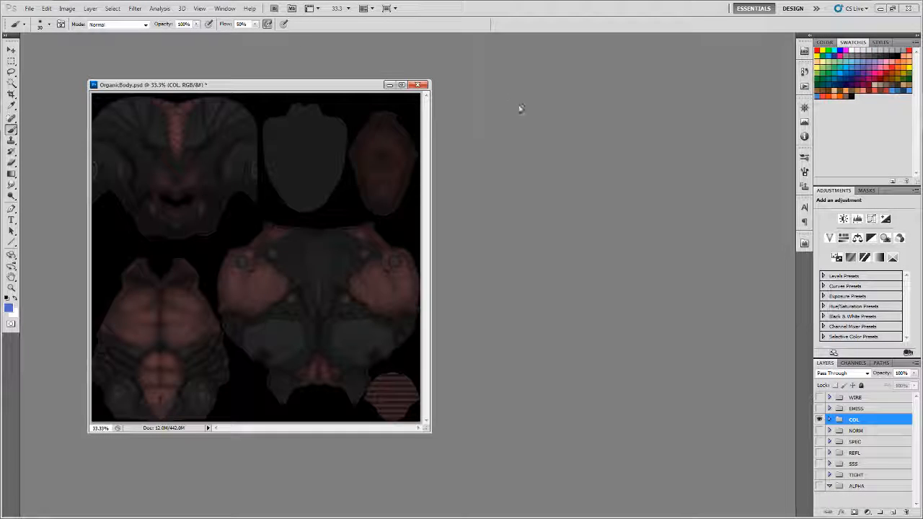
pyautogui.click(226, 8)
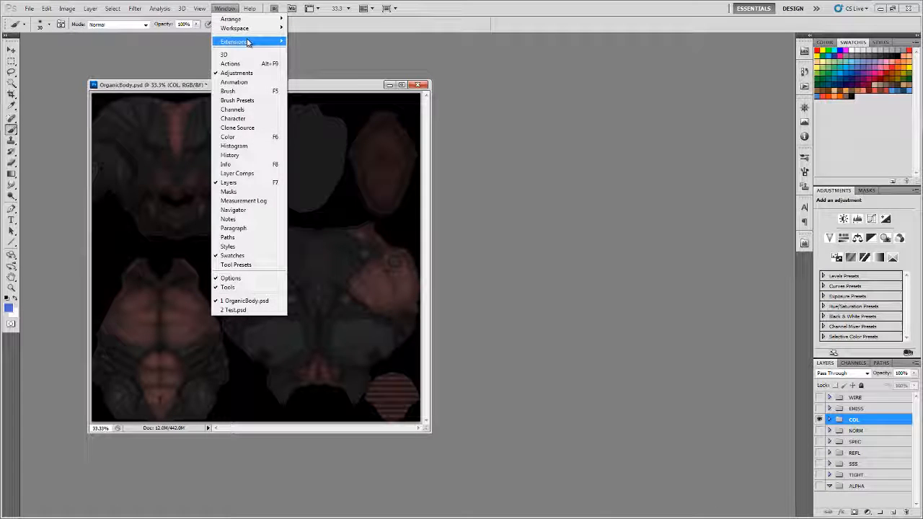
pyautogui.moveTo(246, 42)
pyautogui.click(592, 105)
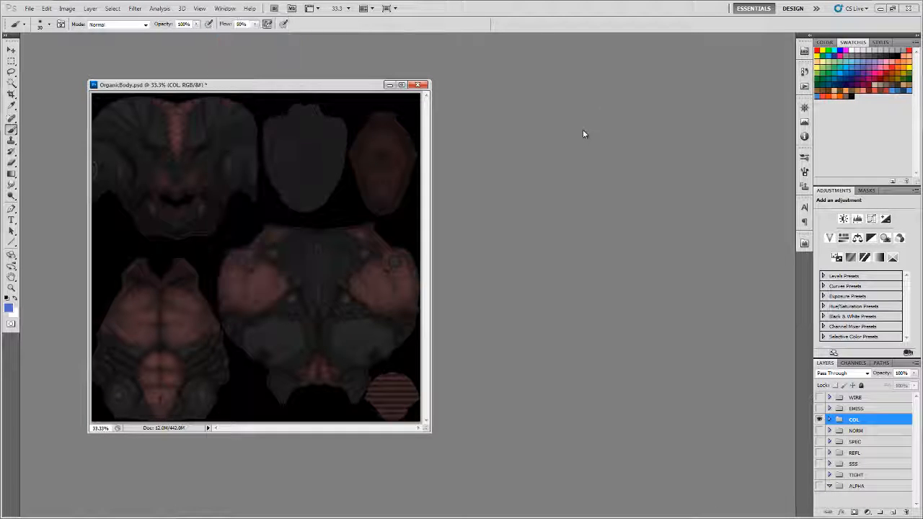
# Quit Photoshop, saving the changes to OrganicBody.psd and discarding the changes to Test.psd
pyautogui.click(908, 8)
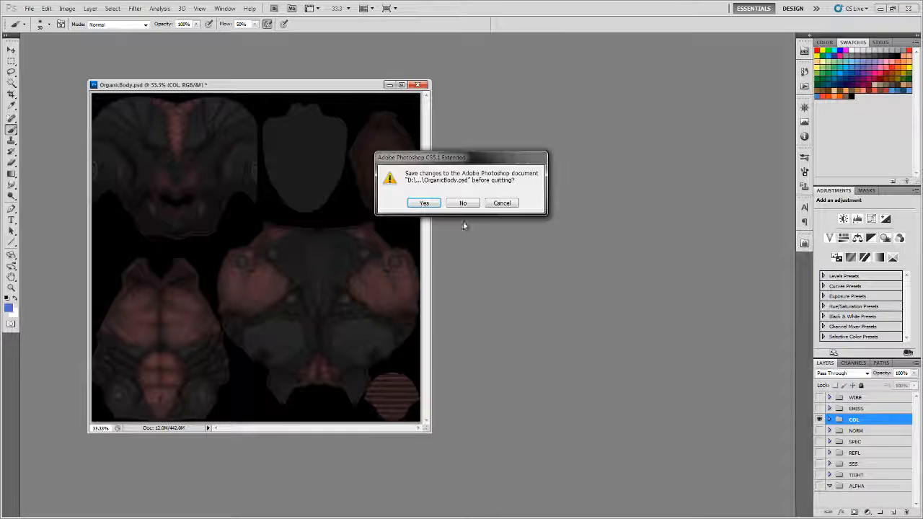
pyautogui.click(420, 203)
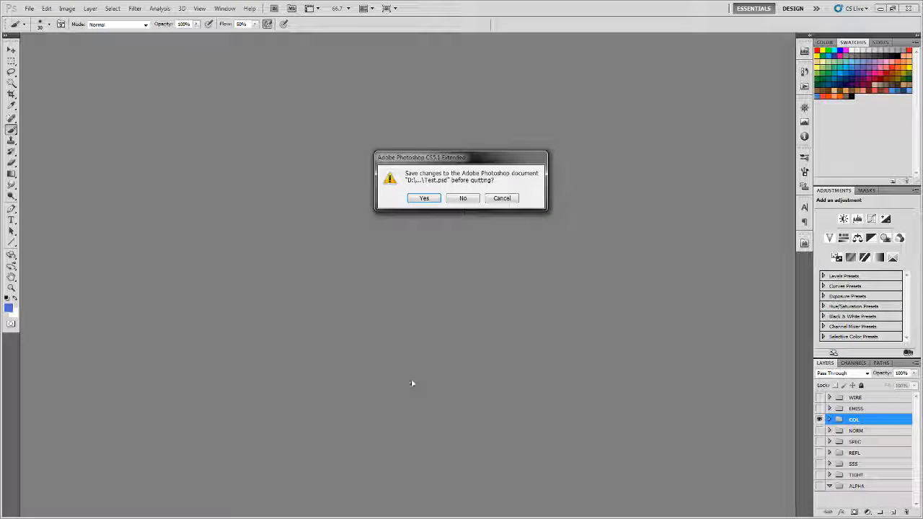
pyautogui.click(462, 199)
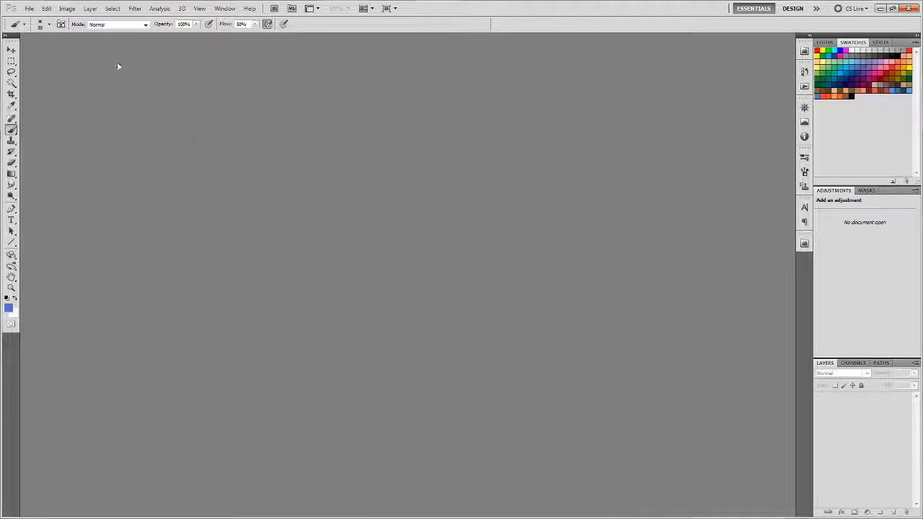
# In the restarted Photoshop, create a new 1024 x 1024 pixel RGB document at 72 pixels/inch with a white background
pyautogui.click(29, 8)
pyautogui.click(36, 27)
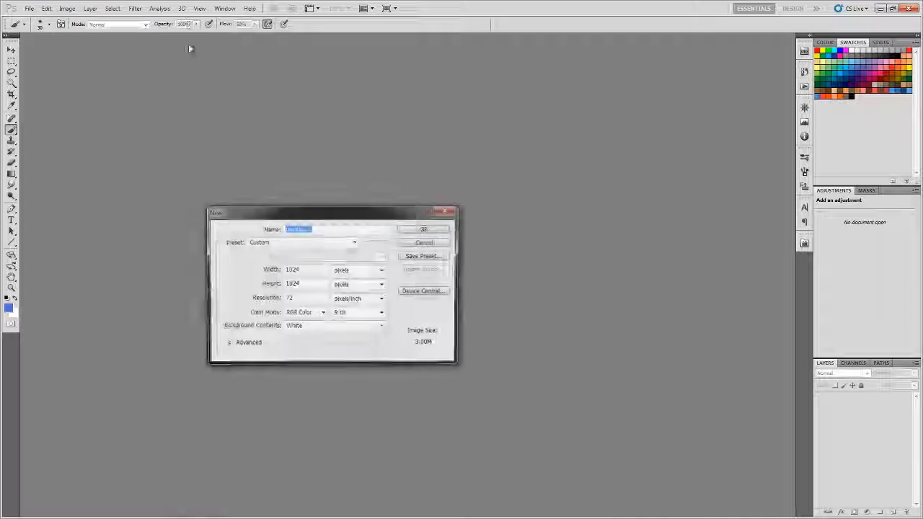
pyautogui.click(446, 241)
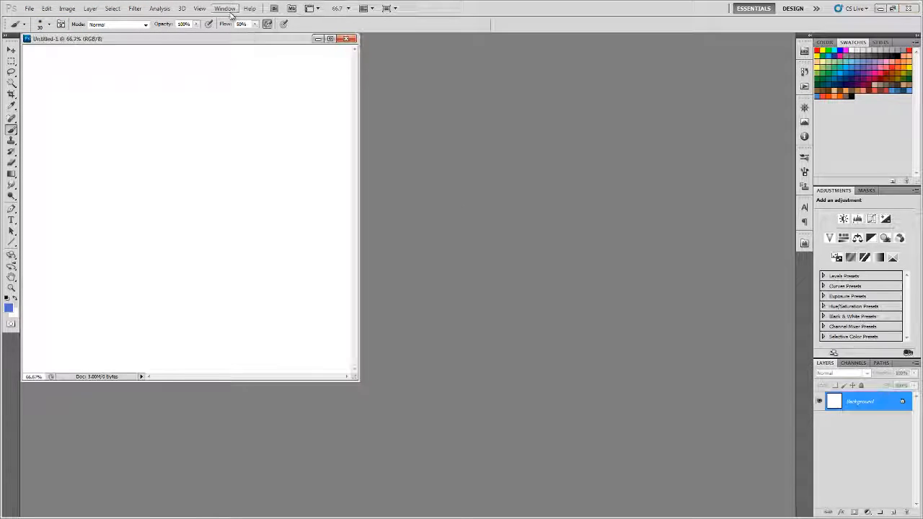
# Open the Test extension panel and try its NORM script button
pyautogui.click(225, 8)
pyautogui.moveTo(244, 42)
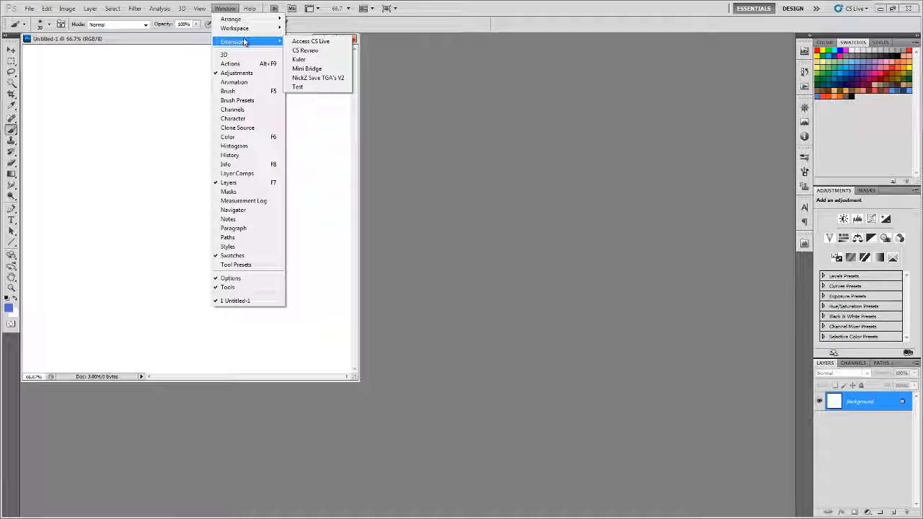
pyautogui.click(322, 87)
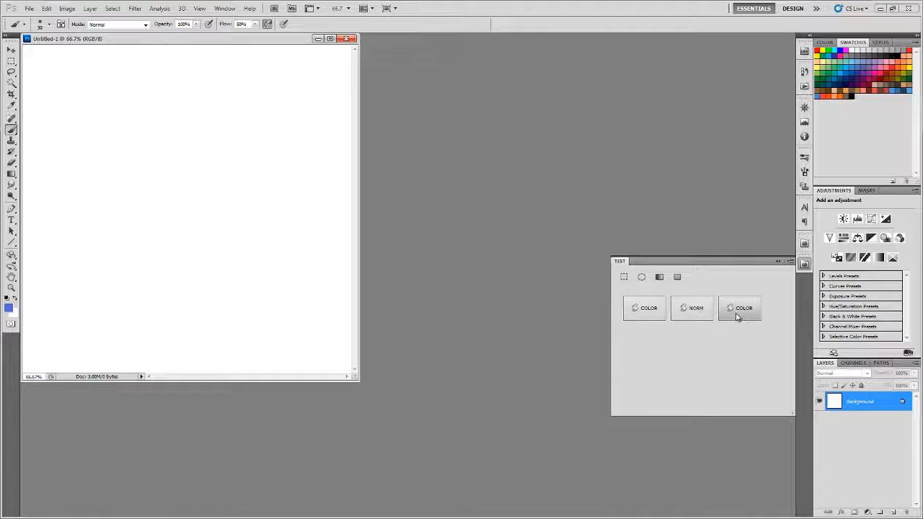
pyautogui.click(704, 309)
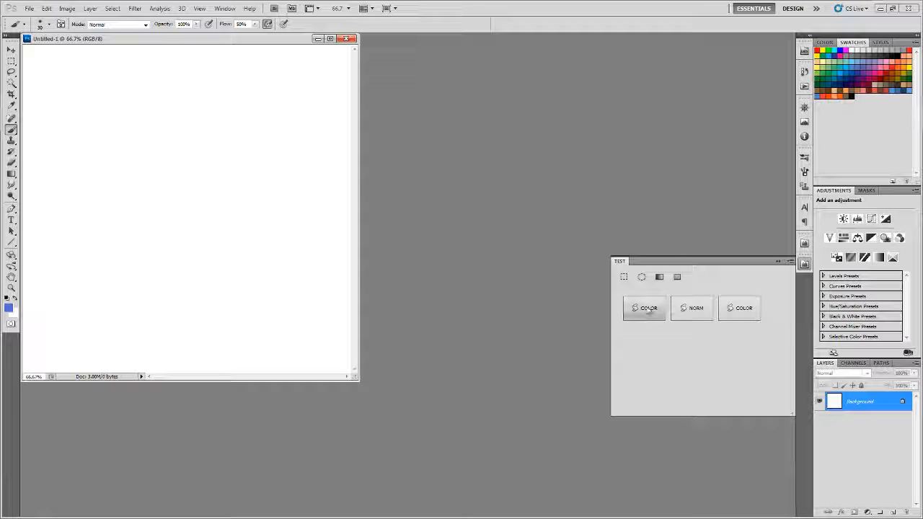
# Using the Test panel's marquee tools, draw a rectangular selection and replace it with an elliptical selection above the canvas centre
pyautogui.click(625, 280)
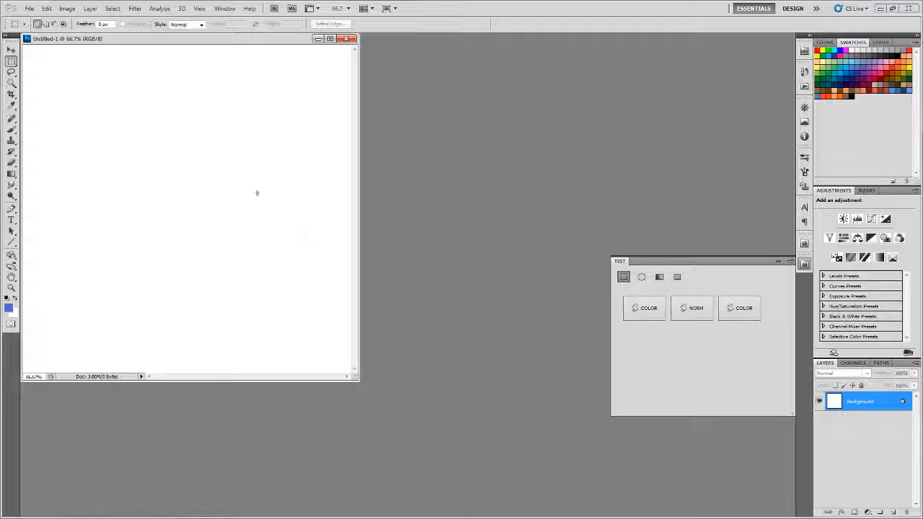
pyautogui.moveTo(148, 137); pyautogui.dragTo(252, 237)
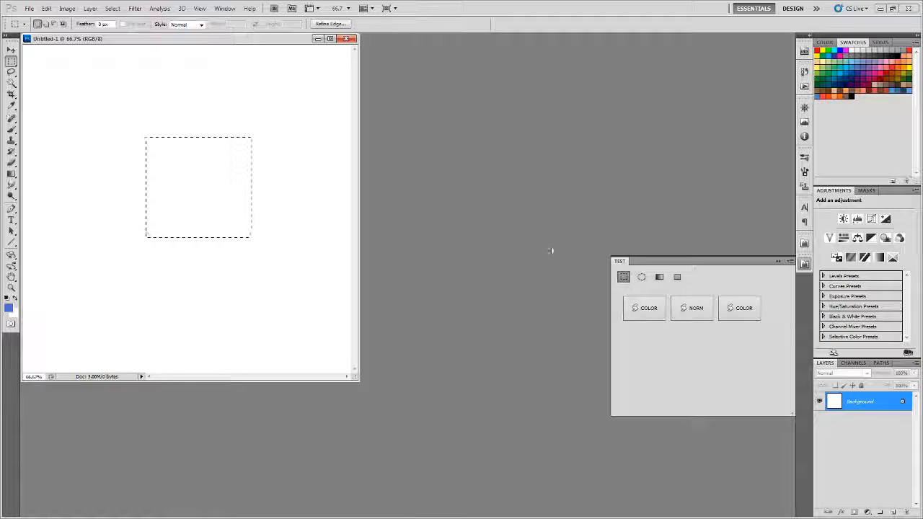
pyautogui.click(641, 277)
pyautogui.moveTo(190, 206); pyautogui.dragTo(178, 233)
pyautogui.click(220, 158)
pyautogui.moveTo(163, 131); pyautogui.dragTo(248, 226)
# Fill the elliptical selection with a horizontal gradient using the Test panel's Gradient tool
pyautogui.click(655, 308)
pyautogui.click(659, 276)
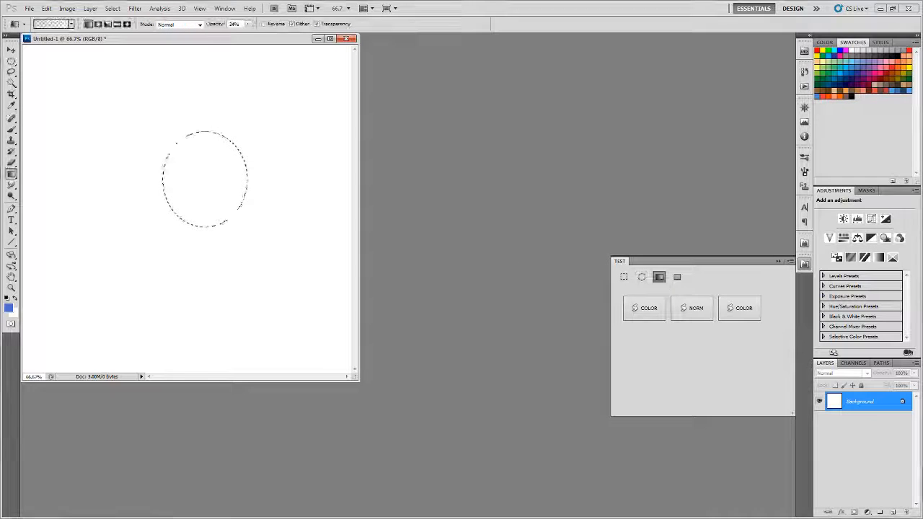
pyautogui.moveTo(152, 181); pyautogui.dragTo(307, 192)
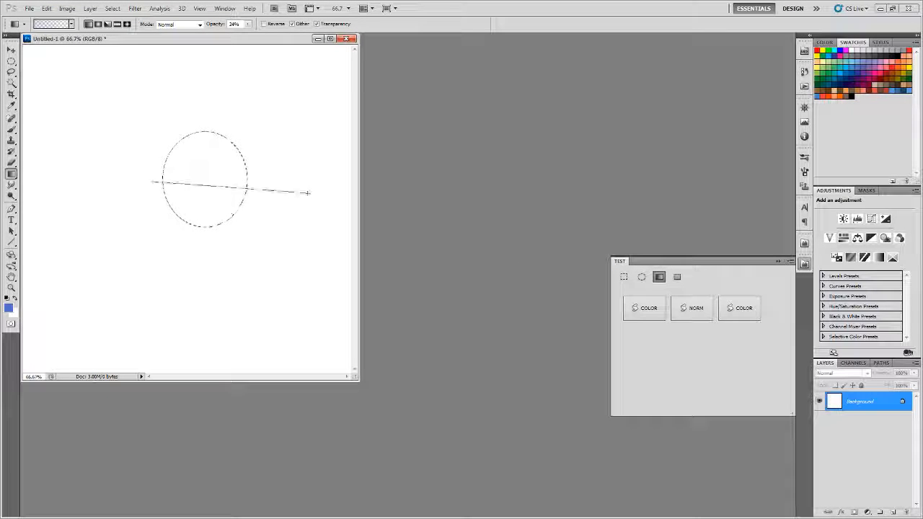
# With the Test panel's Rectangle tool, draw two overlapping blue filled rectangles across the elliptical selection
pyautogui.click(676, 277)
pyautogui.moveTo(231, 264); pyautogui.dragTo(318, 336)
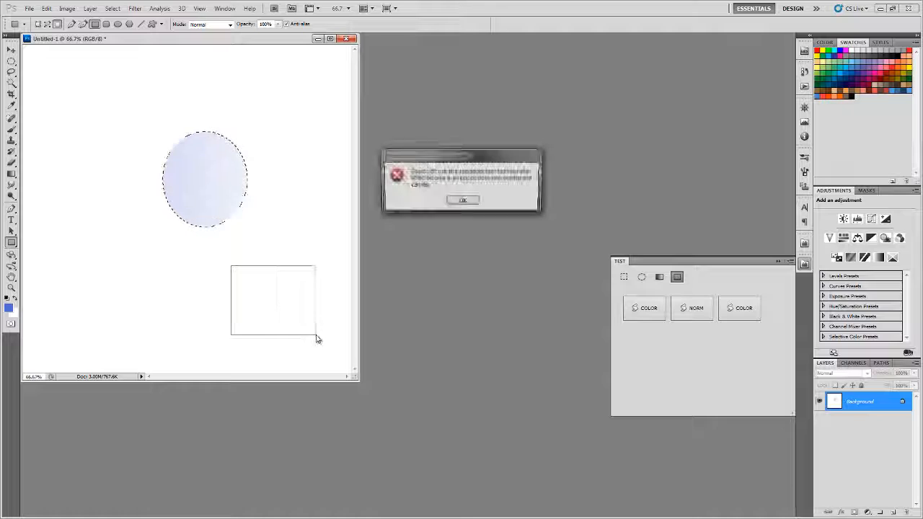
pyautogui.click(462, 202)
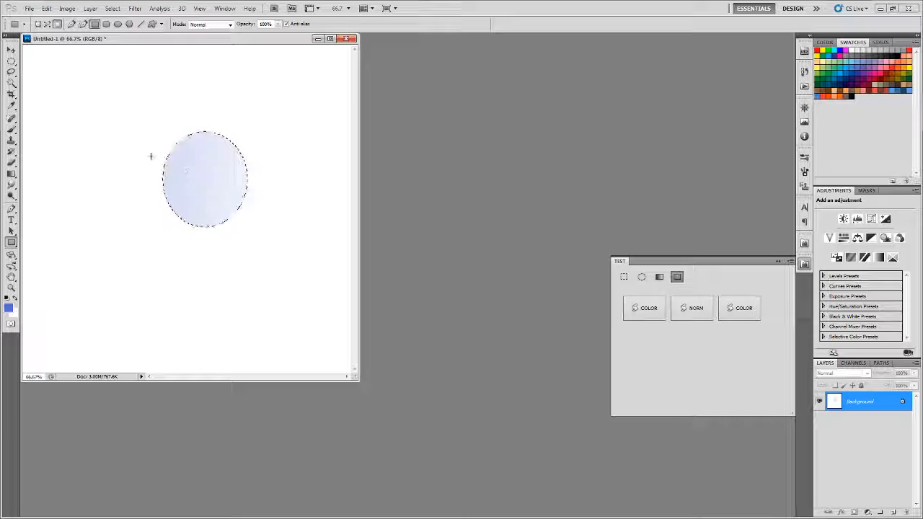
pyautogui.moveTo(152, 157); pyautogui.dragTo(203, 216)
pyautogui.moveTo(268, 157); pyautogui.dragTo(157, 196)
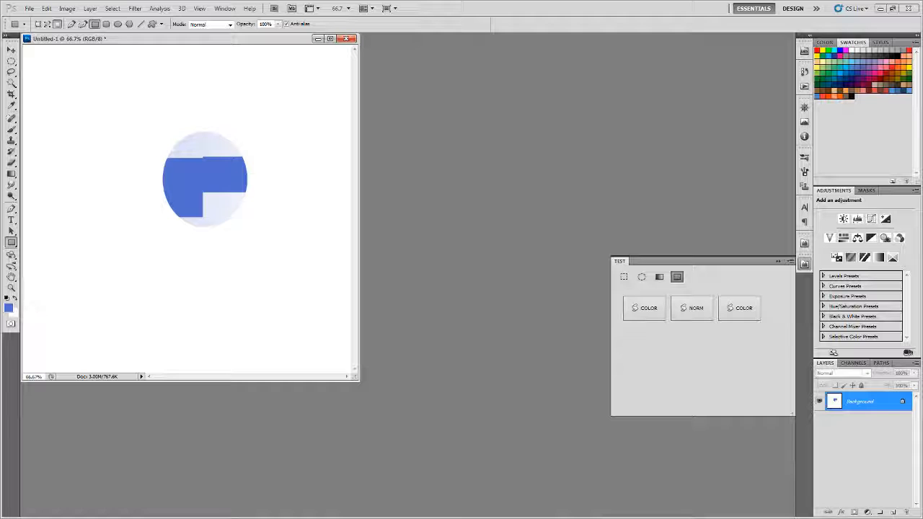
# Switch to Adobe Configurator and open the panel file NickZSaveTGA_V2.gpc
pyautogui.hotkey('alt', 'Tab')
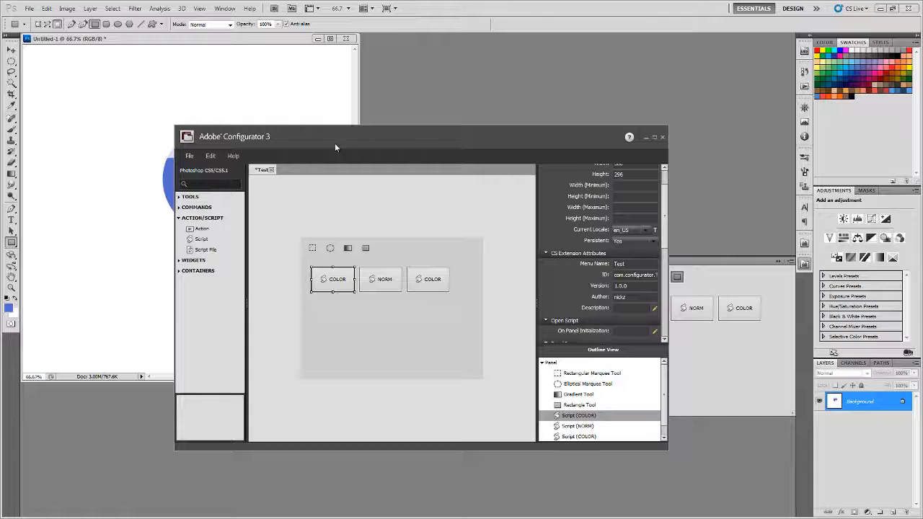
pyautogui.moveTo(334, 147); pyautogui.dragTo(282, 109)
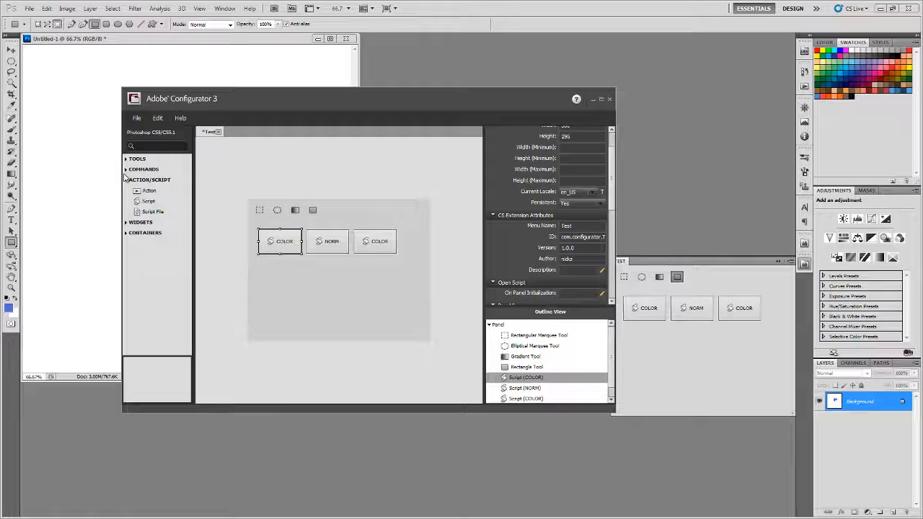
pyautogui.click(132, 119)
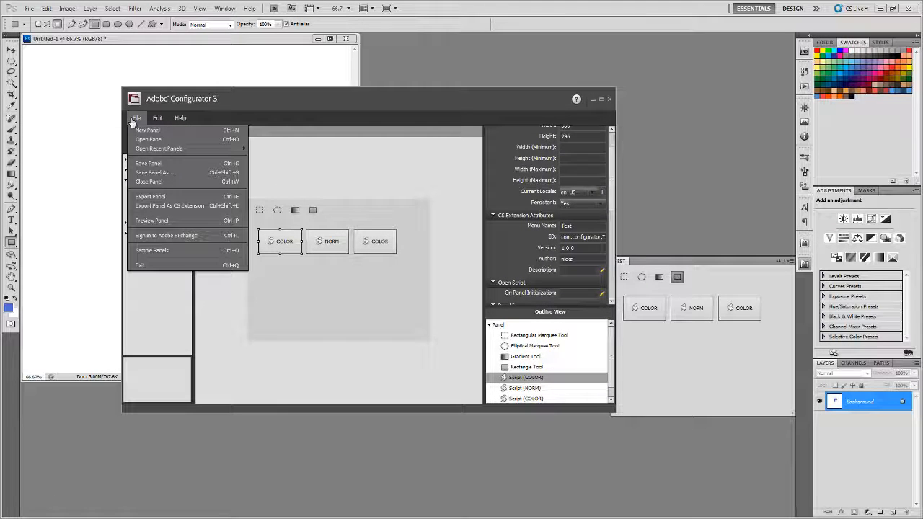
pyautogui.click(167, 138)
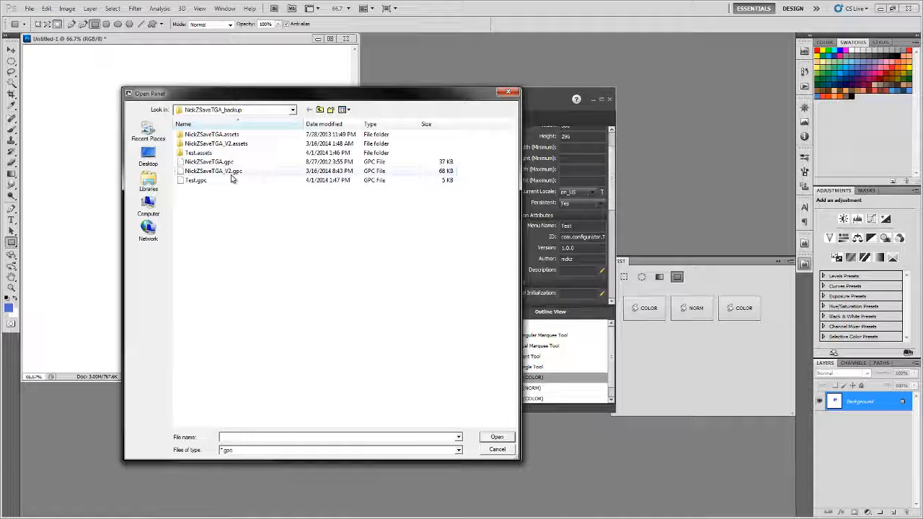
pyautogui.doubleClick(231, 174)
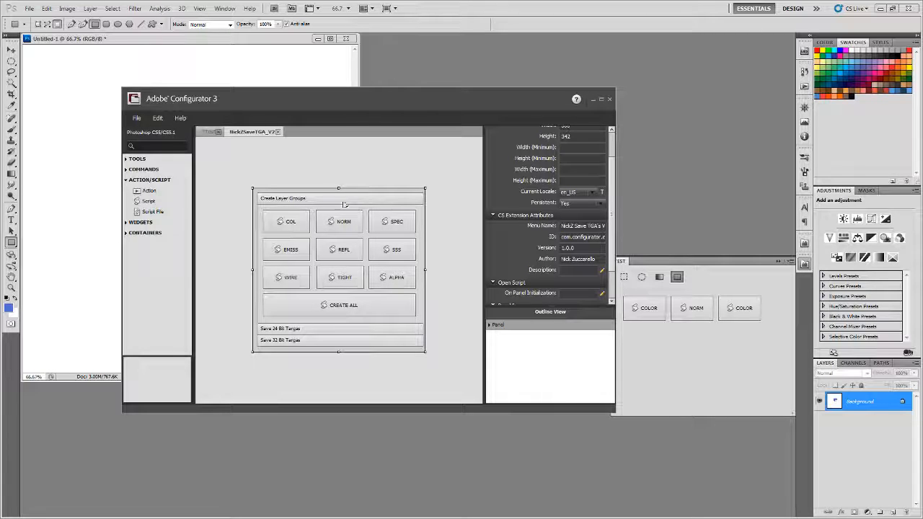
# Examine the panel's accordion sections Create Layer Groups, Save 24 Bit Targas and Save 32 Bit Targas, and the available container types
pyautogui.click(344, 206)
pyautogui.click(299, 330)
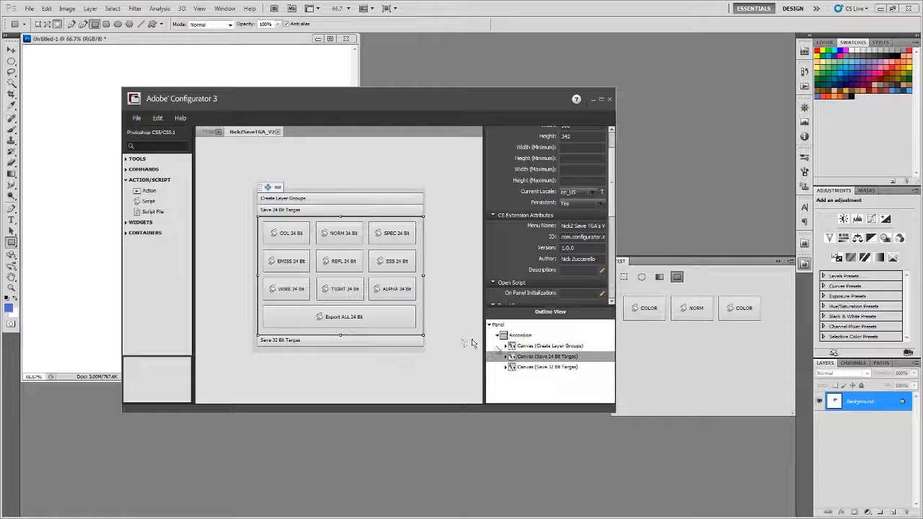
pyautogui.click(127, 235)
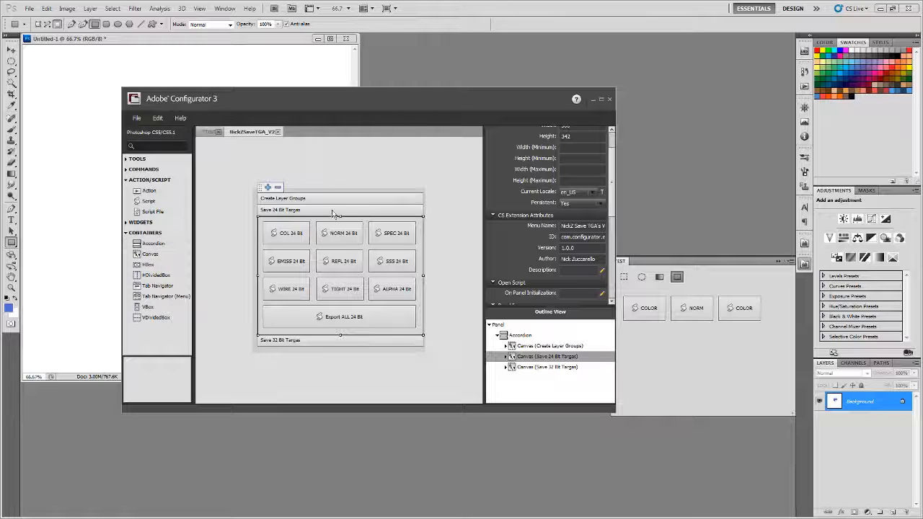
pyautogui.click(308, 200)
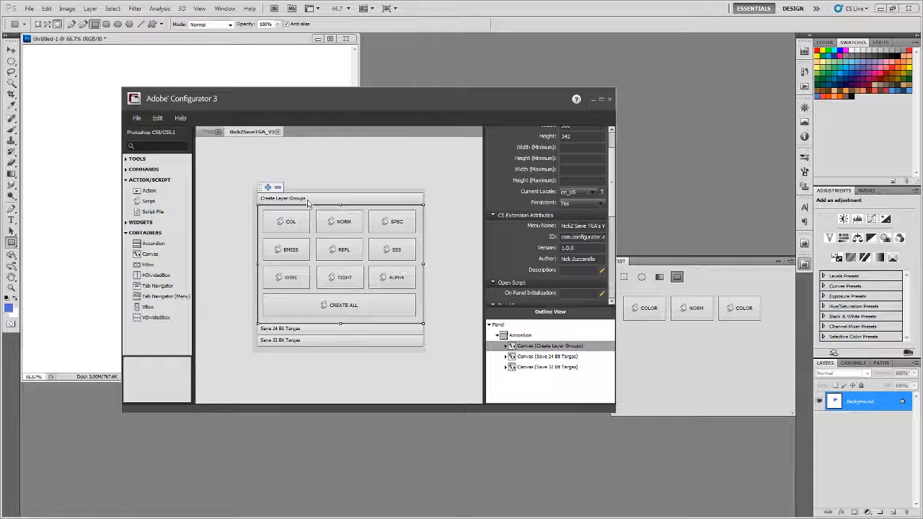
pyautogui.click(310, 329)
pyautogui.click(312, 341)
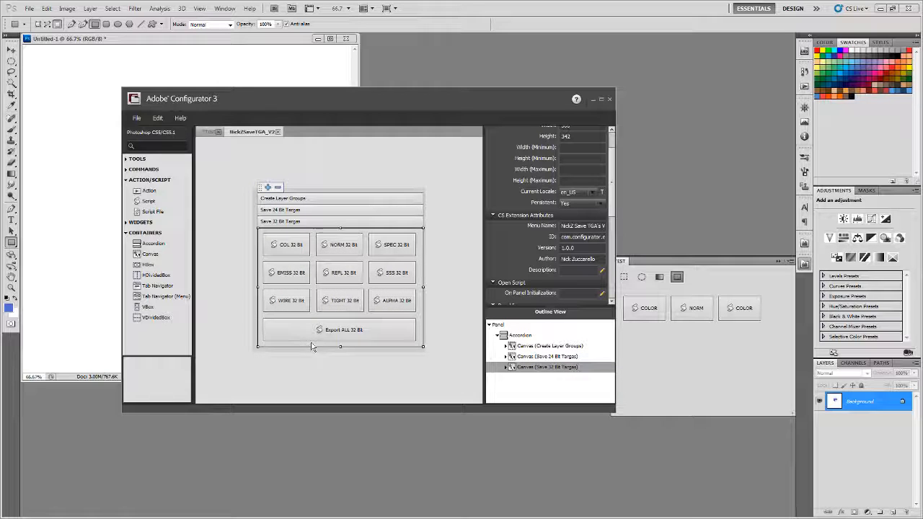
pyautogui.click(308, 200)
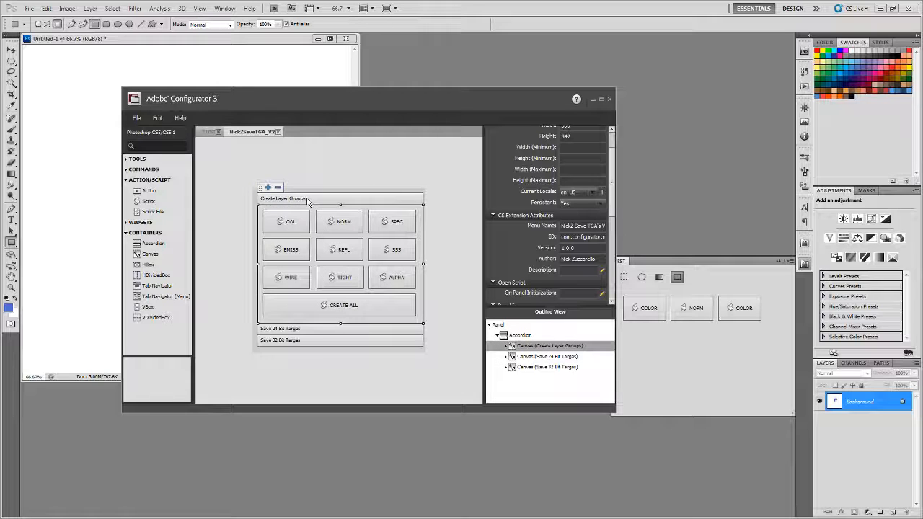
pyautogui.click(319, 332)
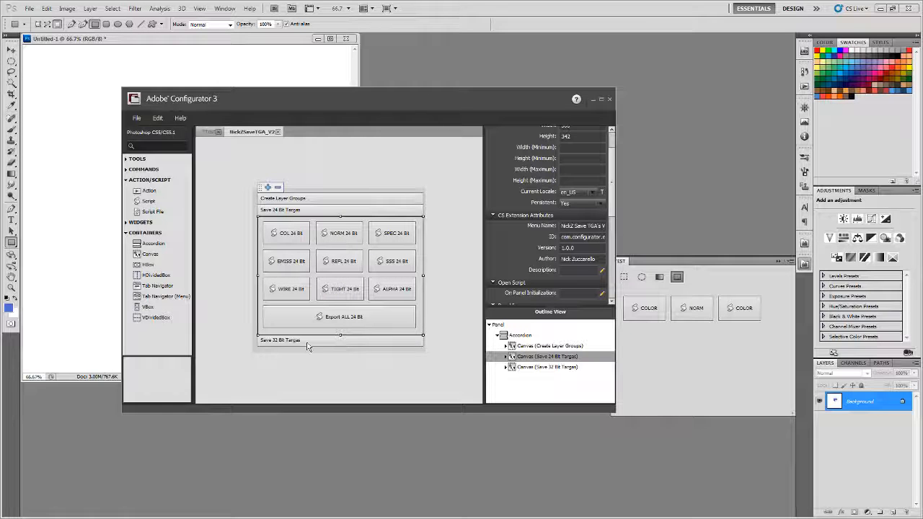
pyautogui.click(306, 342)
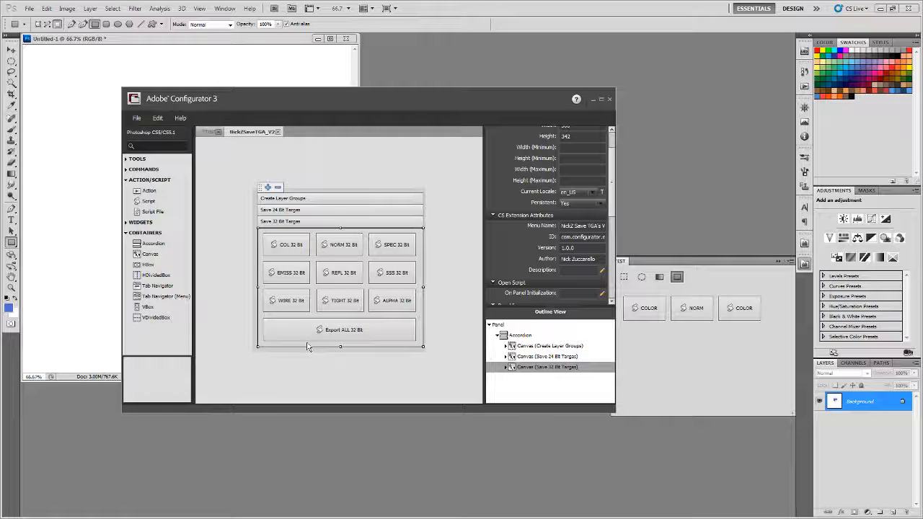
# Open the script of the COL 24 Bit button in the Save 24 Bit Targas section and enlarge its text editor
pyautogui.click(318, 211)
pyautogui.click(293, 235)
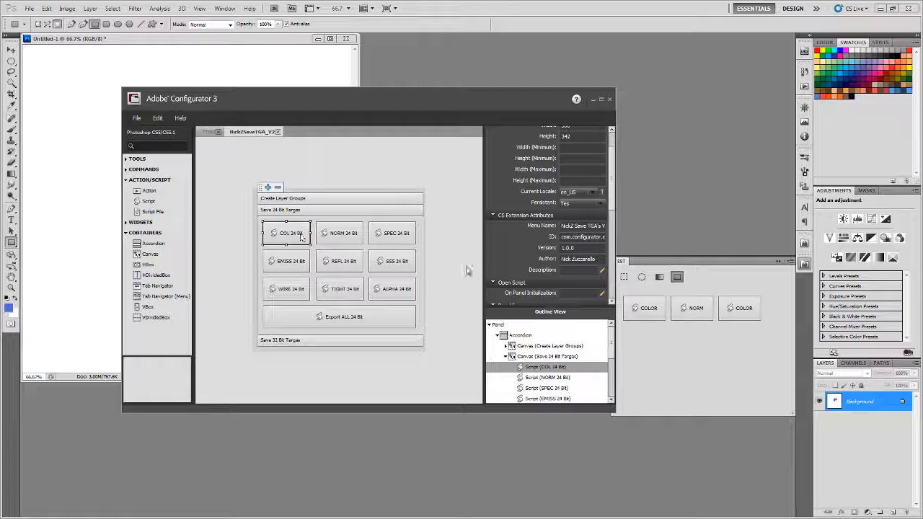
pyautogui.scroll(-5, 614, 202)
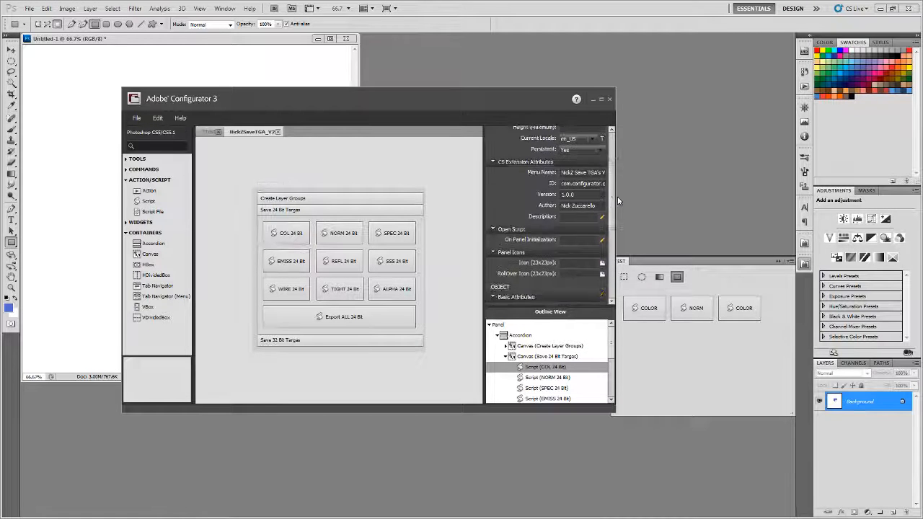
pyautogui.scroll(-2, 613, 213)
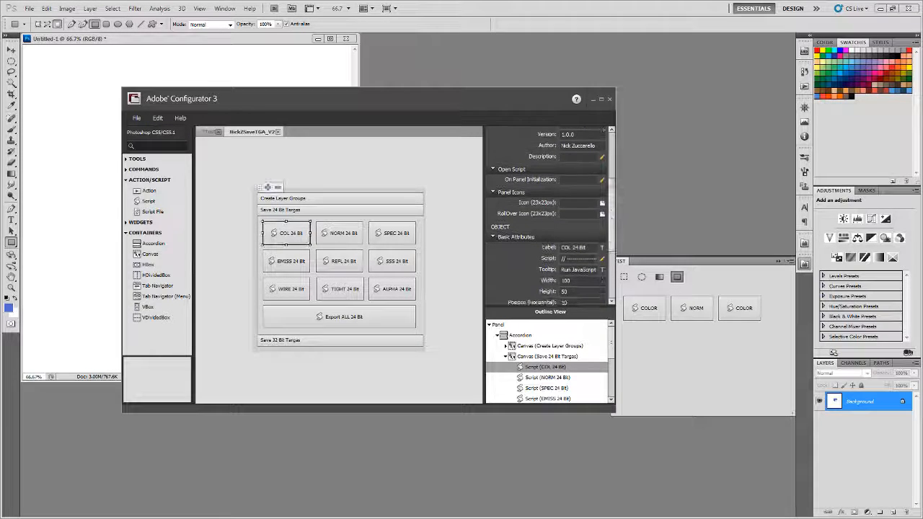
pyautogui.click(602, 260)
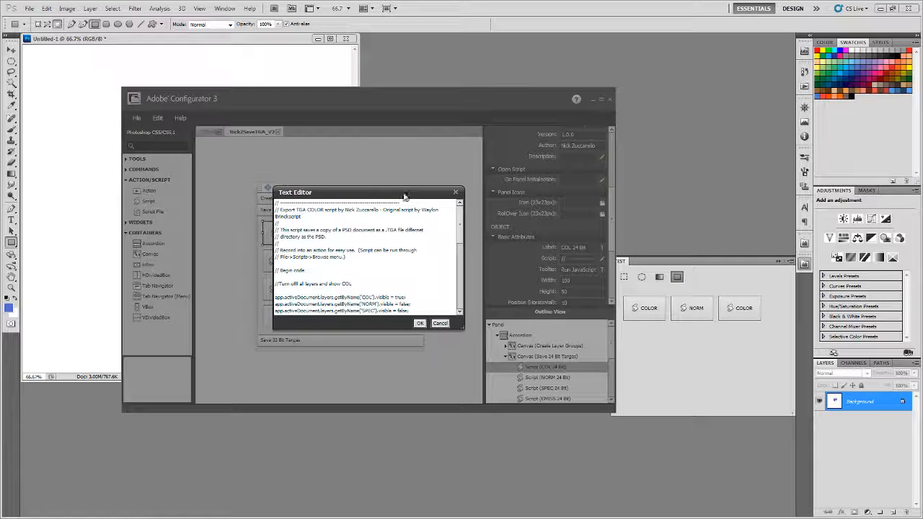
pyautogui.moveTo(406, 194); pyautogui.dragTo(323, 99)
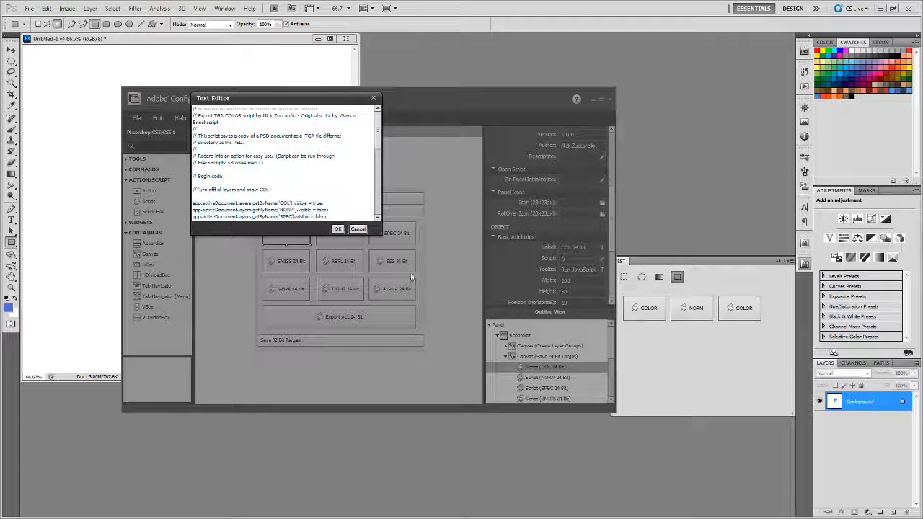
pyautogui.moveTo(379, 236); pyautogui.dragTo(526, 481)
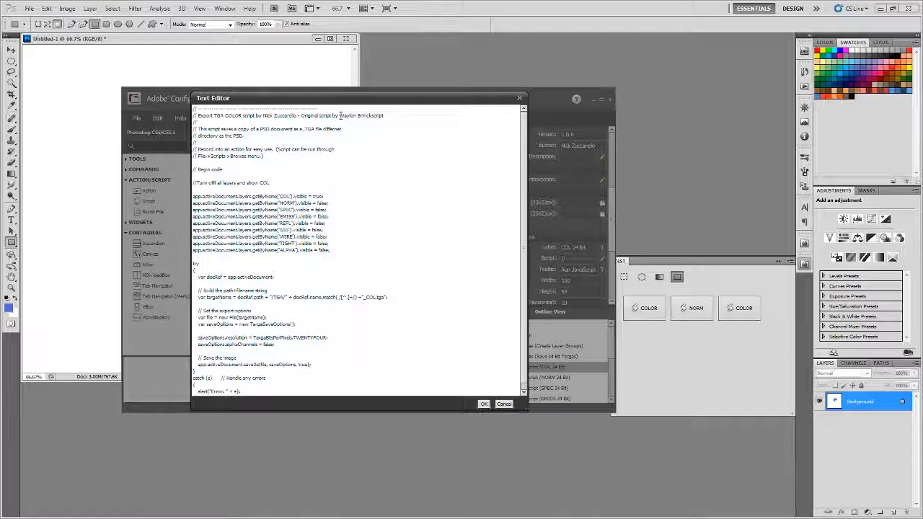
# Examine the script's original author credit and the lines that show the COL layer group and hide the other groups
pyautogui.moveTo(339, 116); pyautogui.dragTo(388, 121)
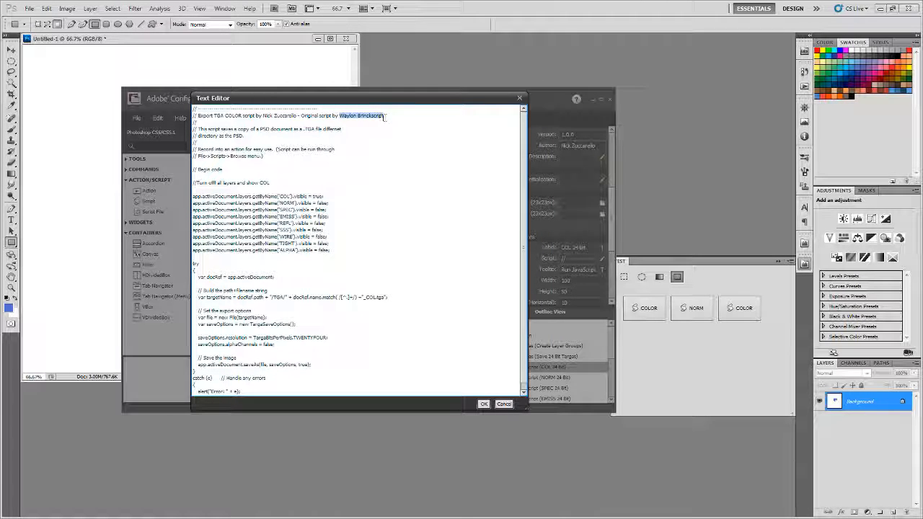
pyautogui.click(383, 131)
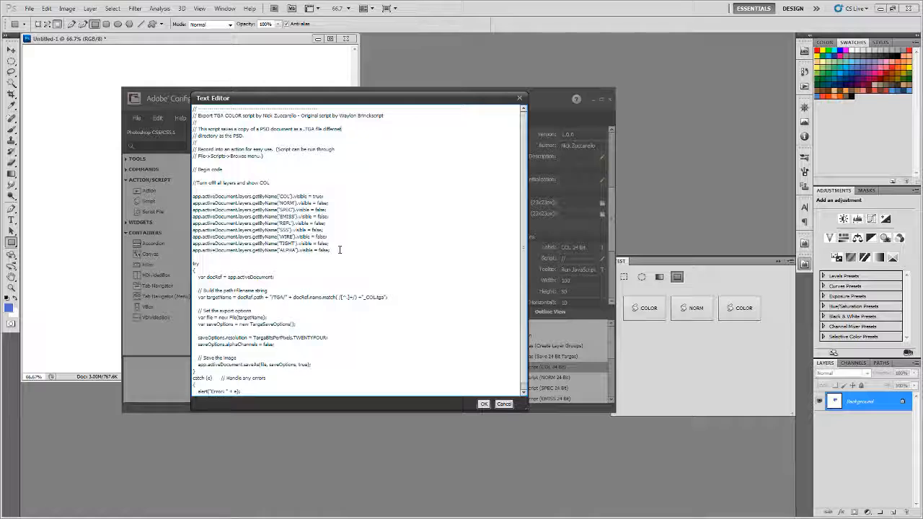
pyautogui.moveTo(342, 249); pyautogui.dragTo(193, 196)
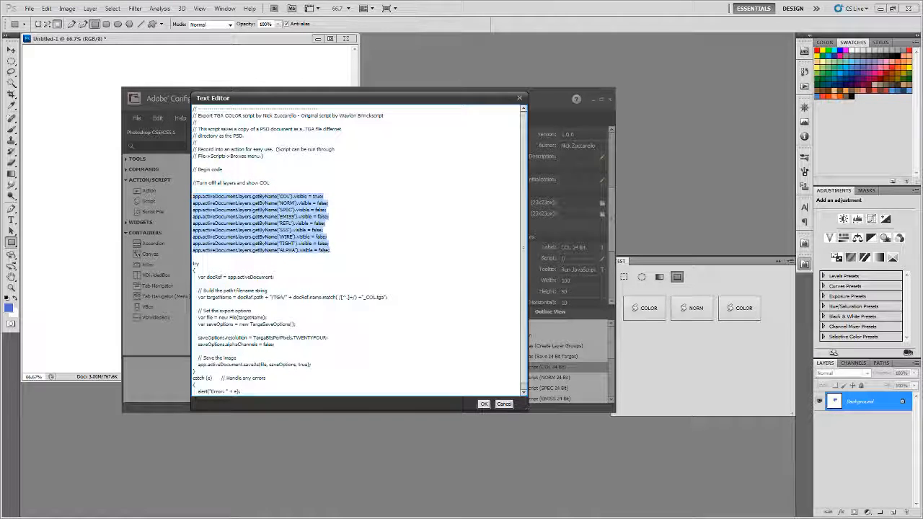
pyautogui.click(261, 203)
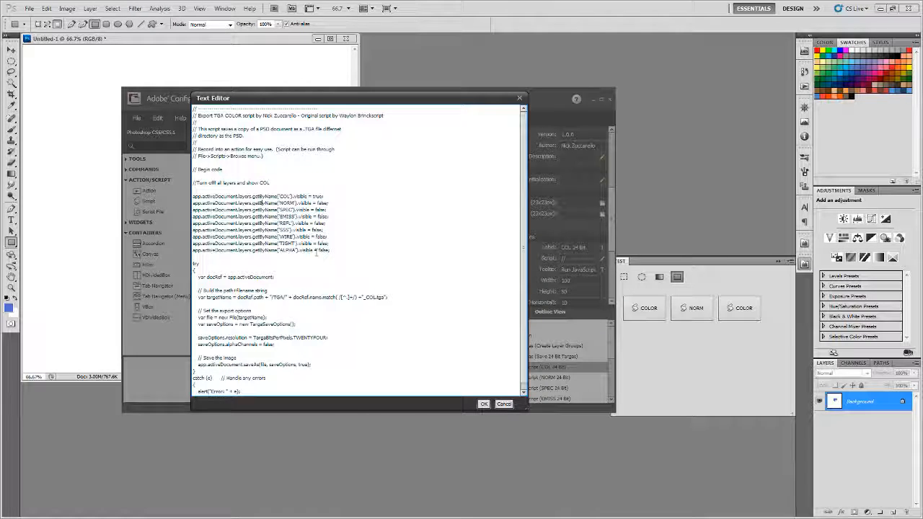
pyautogui.moveTo(339, 250); pyautogui.dragTo(190, 196)
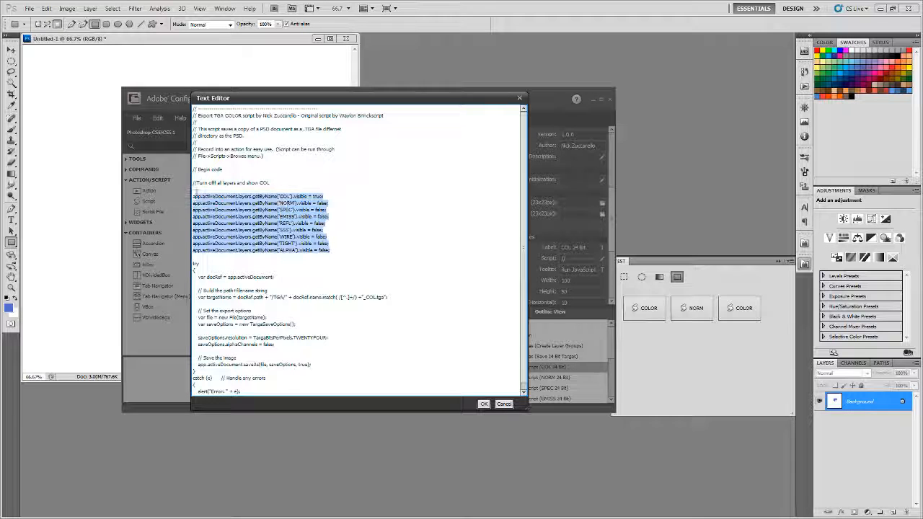
pyautogui.moveTo(256, 100); pyautogui.dragTo(339, 99)
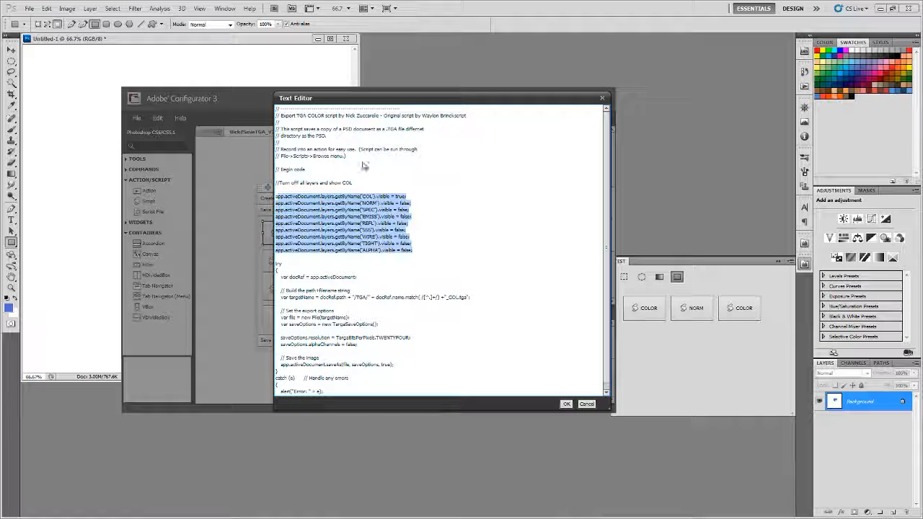
pyautogui.moveTo(414, 250); pyautogui.dragTo(274, 195)
pyautogui.click(398, 196)
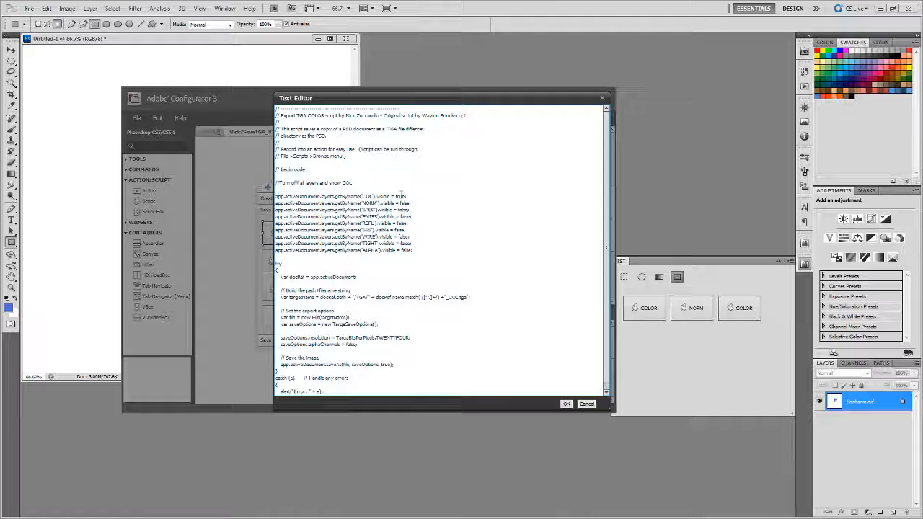
pyautogui.moveTo(407, 196); pyautogui.dragTo(333, 196)
pyautogui.click(416, 204)
pyautogui.scroll(-1, 374, 279)
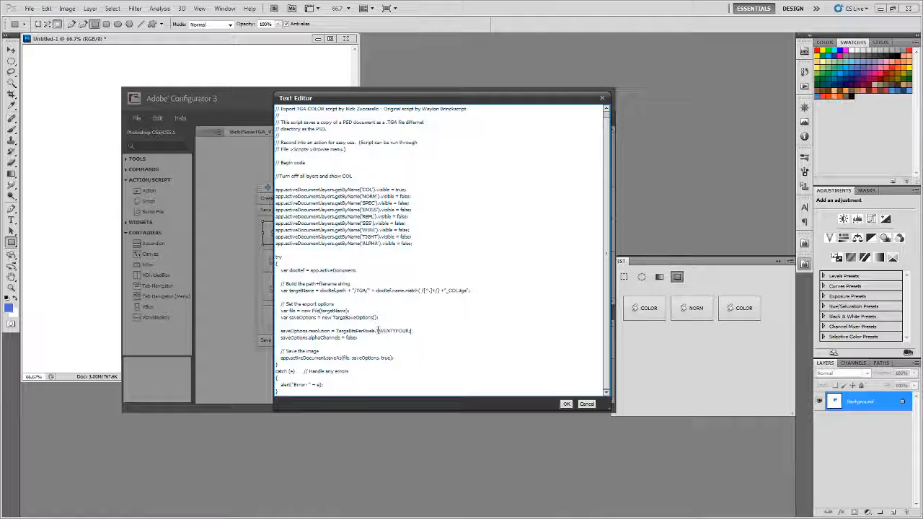
# Examine the TWENTYFOUR bit-depth setting and file path in the COL 24 Bit script, and close the editor without saving
pyautogui.moveTo(376, 331); pyautogui.dragTo(409, 331)
pyautogui.click(355, 334)
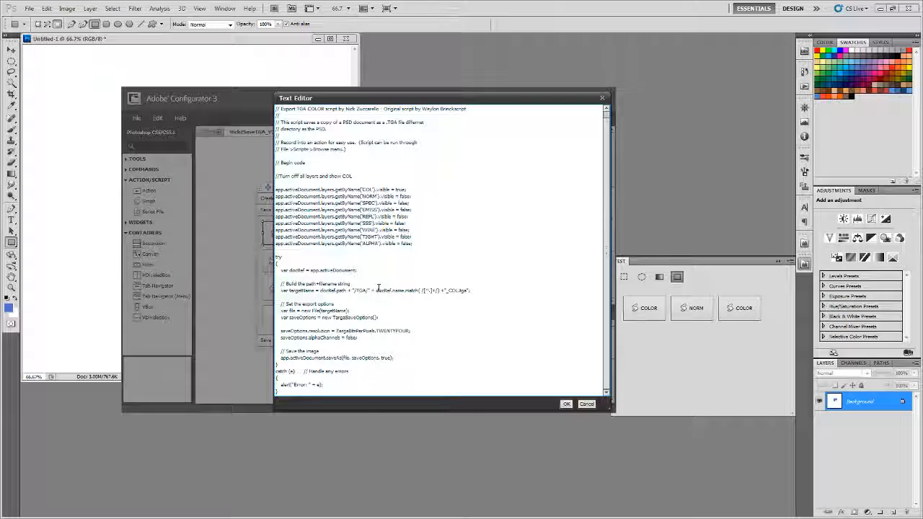
pyautogui.scroll(1, 379, 283)
pyautogui.scroll(-1, 469, 357)
pyautogui.click(585, 406)
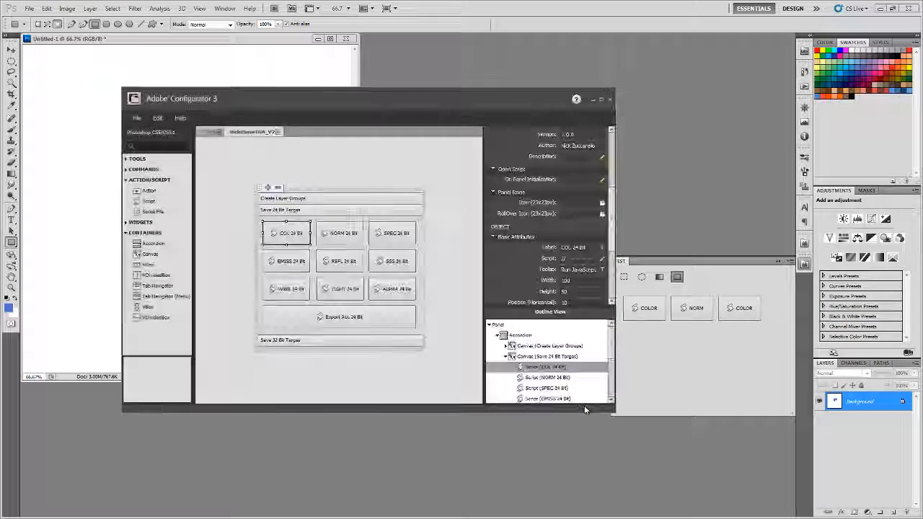
# Examine the script of the COL button in the Create Layer Groups section, especially its layer-set adding and naming lines, and close it without saving
pyautogui.click(317, 199)
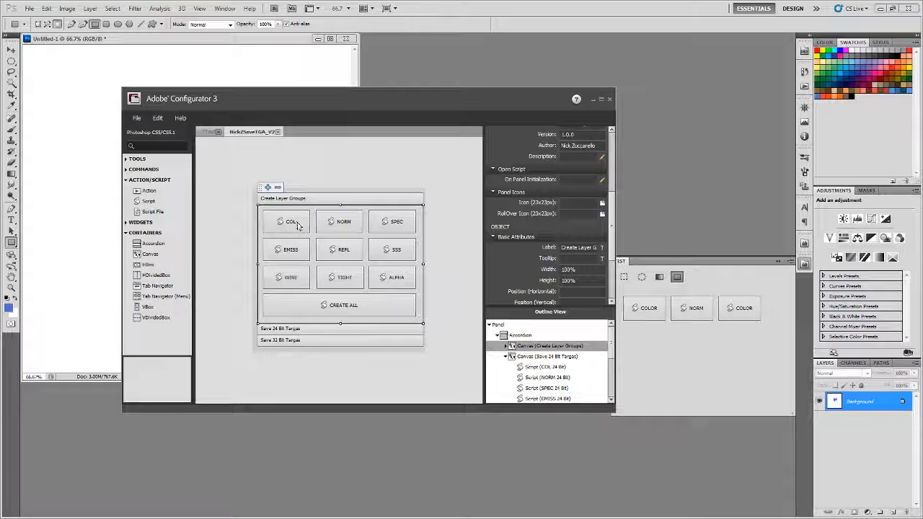
pyautogui.click(298, 225)
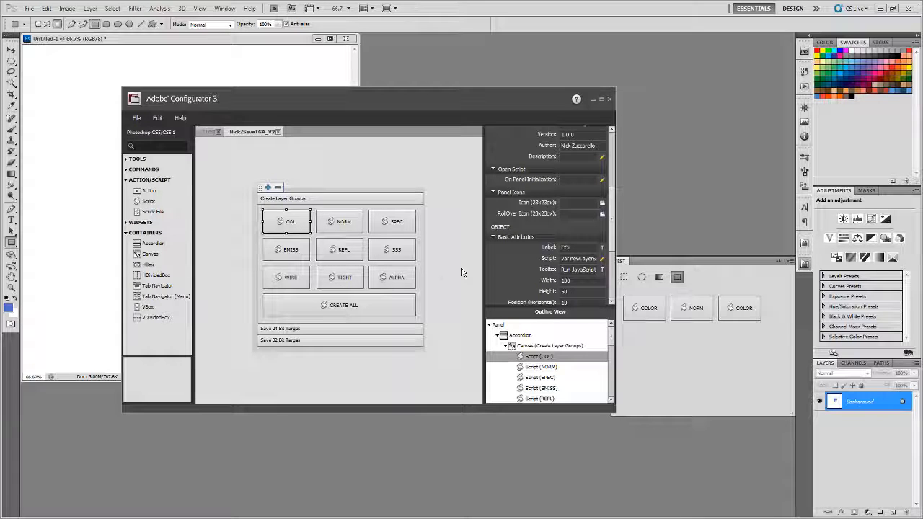
pyautogui.click(602, 258)
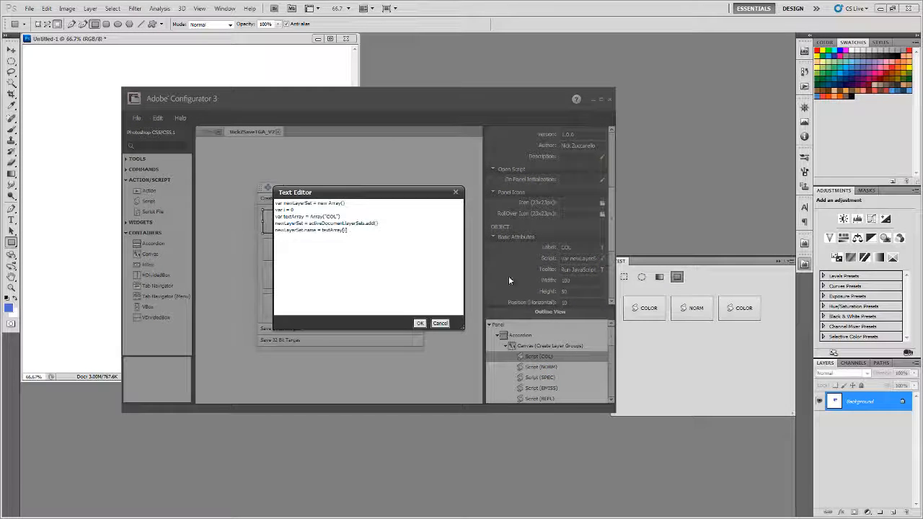
pyautogui.moveTo(349, 231); pyautogui.dragTo(277, 222)
pyautogui.click(375, 235)
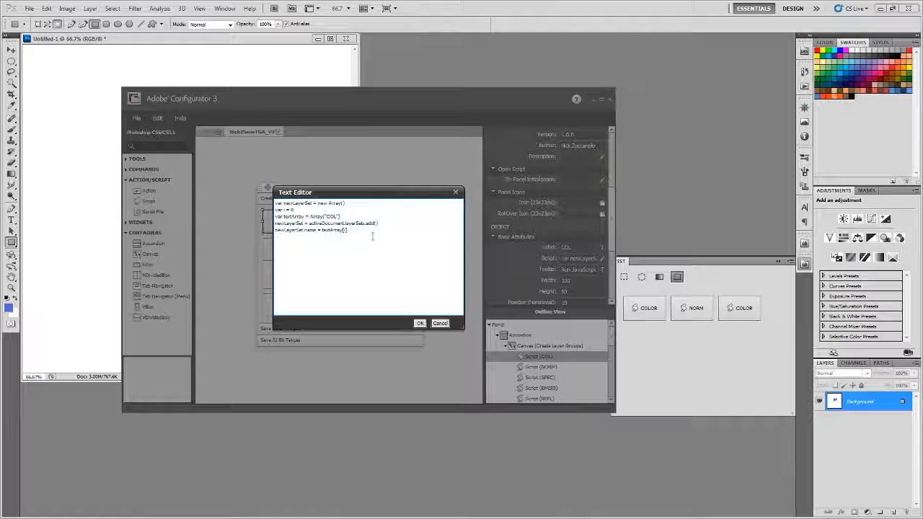
pyautogui.write('i')
pyautogui.click(440, 324)
# Examine the CREATE ALL button's script with its repeated layer-set blocks for each group, and close the editor without saving
pyautogui.click(352, 311)
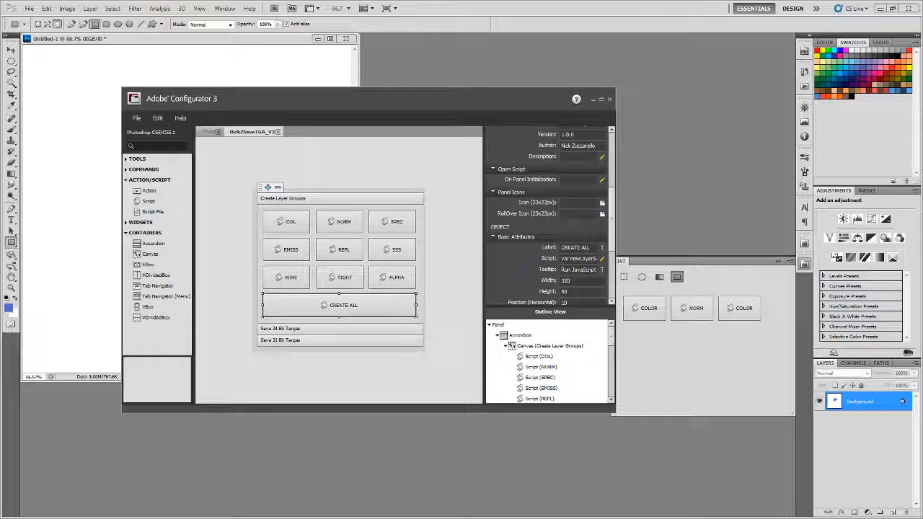
pyautogui.click(602, 259)
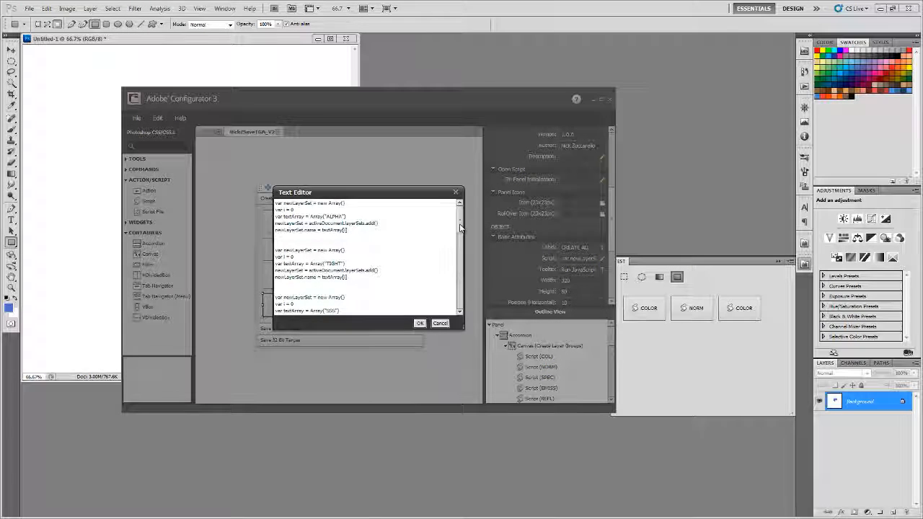
pyautogui.scroll(-3, 459, 225)
pyautogui.moveTo(459, 226); pyautogui.dragTo(467, 281)
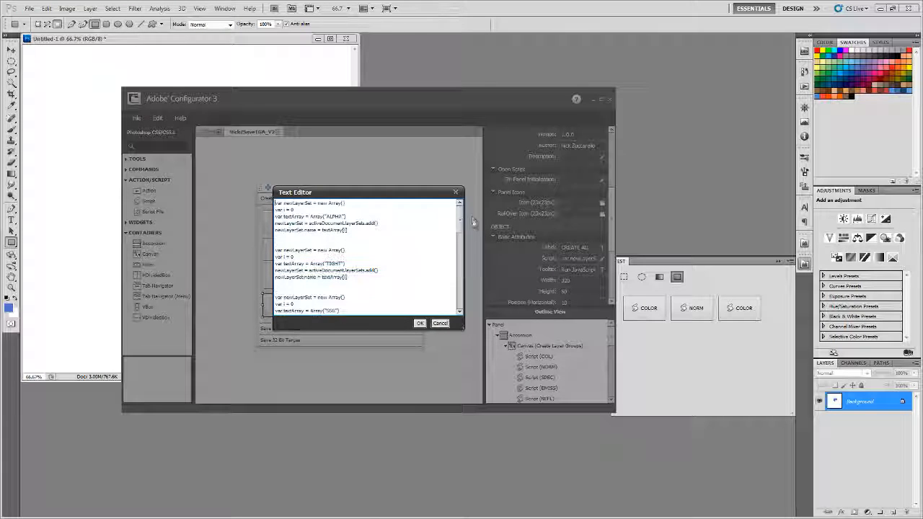
pyautogui.click(442, 323)
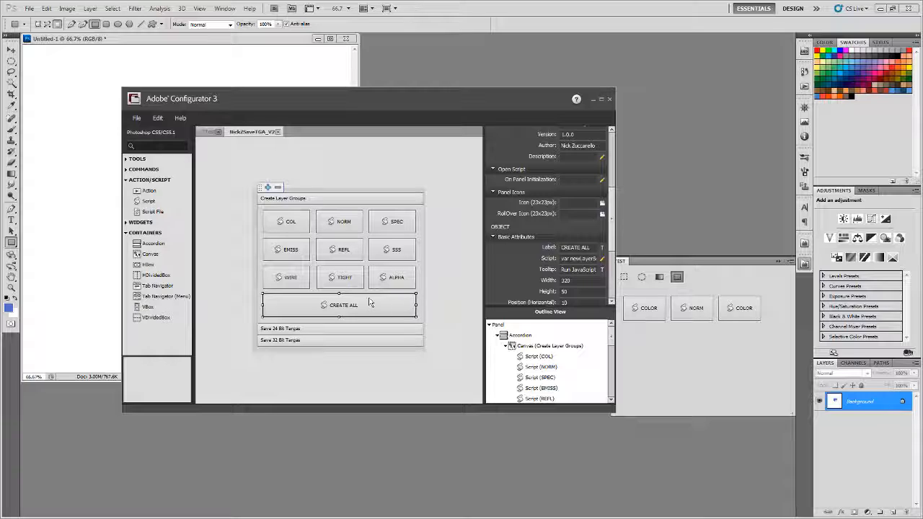
pyautogui.moveTo(324, 110)
pyautogui.mouseDown()
pyautogui.moveTo(336, 116)
pyautogui.moveTo(326, 111)
pyautogui.mouseUp()
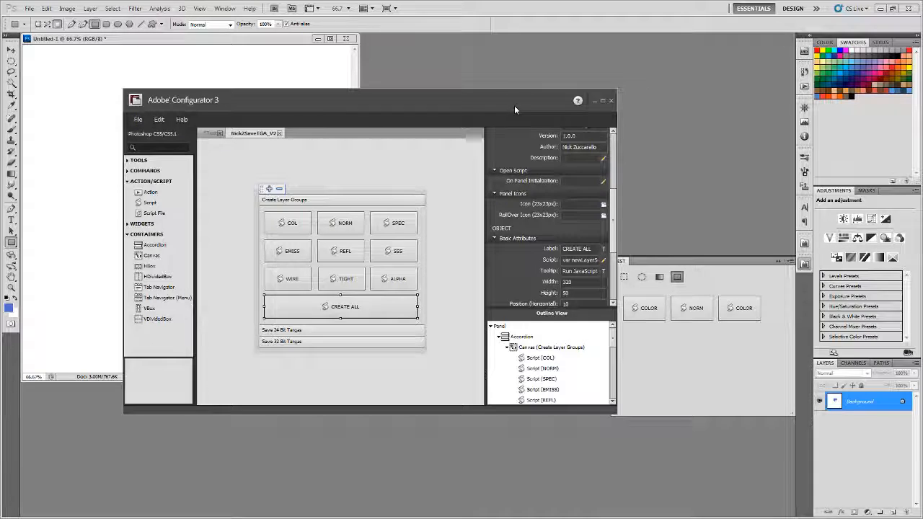
pyautogui.moveTo(514, 105); pyautogui.dragTo(498, 132)
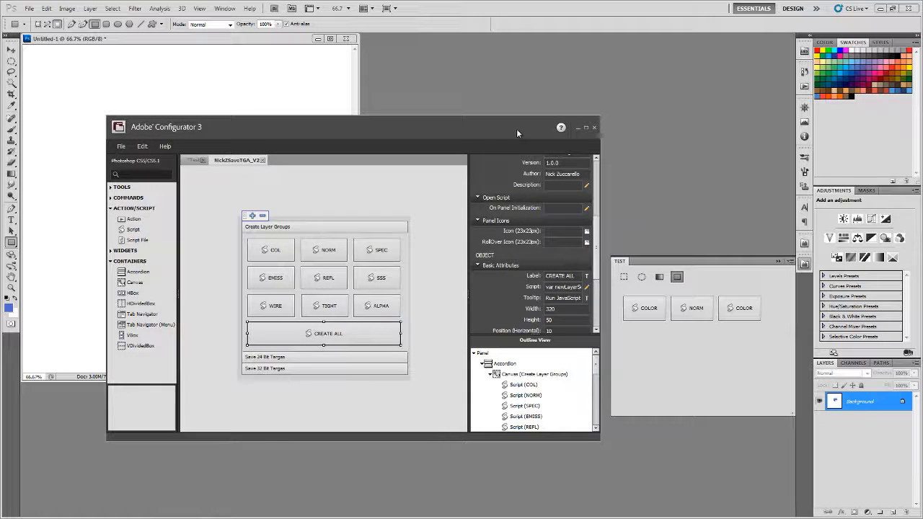
pyautogui.moveTo(516, 128); pyautogui.dragTo(514, 142)
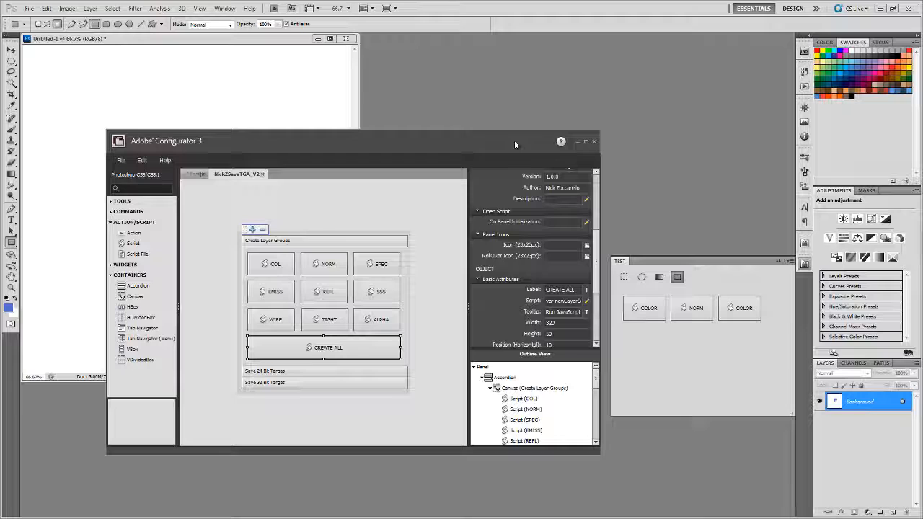